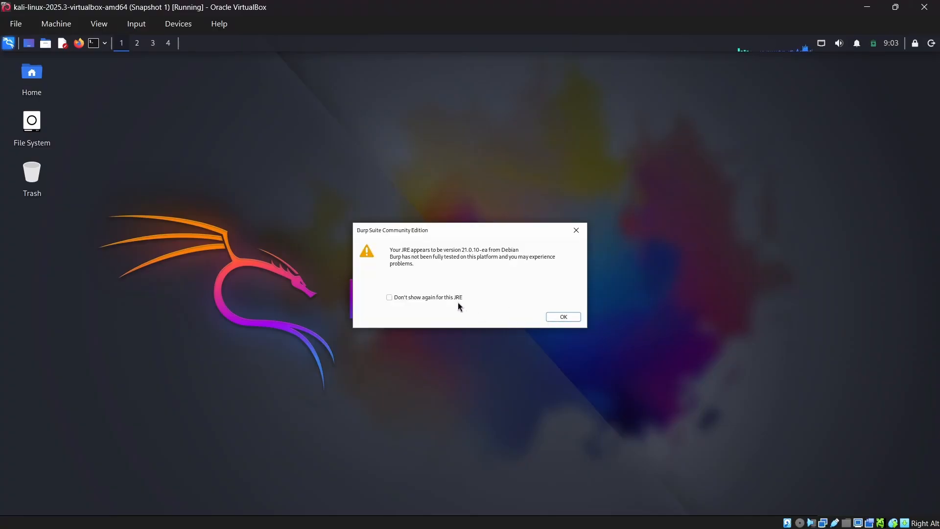
Dismiss the JRE warning with its repeat display disabled, and accept the Burp Suite Community Edition terms and conditions
{"action": "left_click", "coordinate": [438, 298]}
{"action": "left_click_drag", "start_coordinate": [499, 237], "coordinate": [486, 188]}
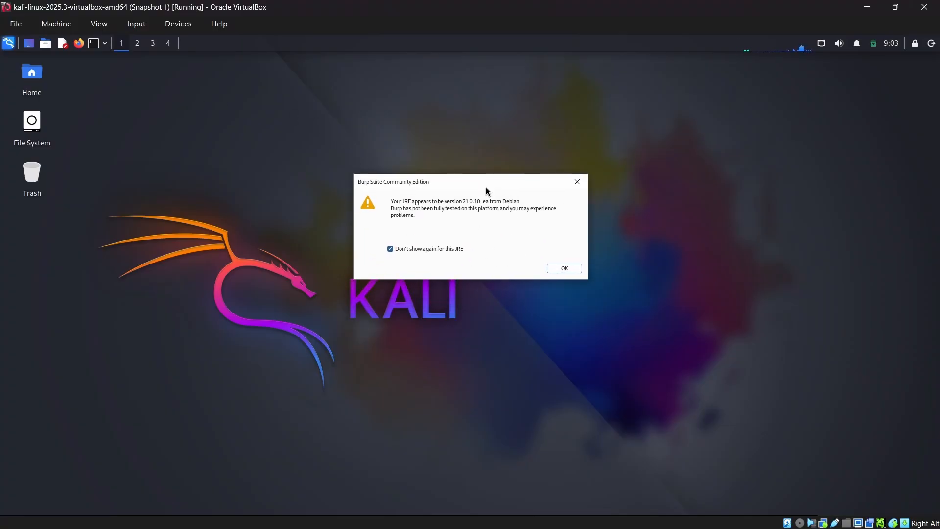
{"action": "left_click", "coordinate": [568, 269]}
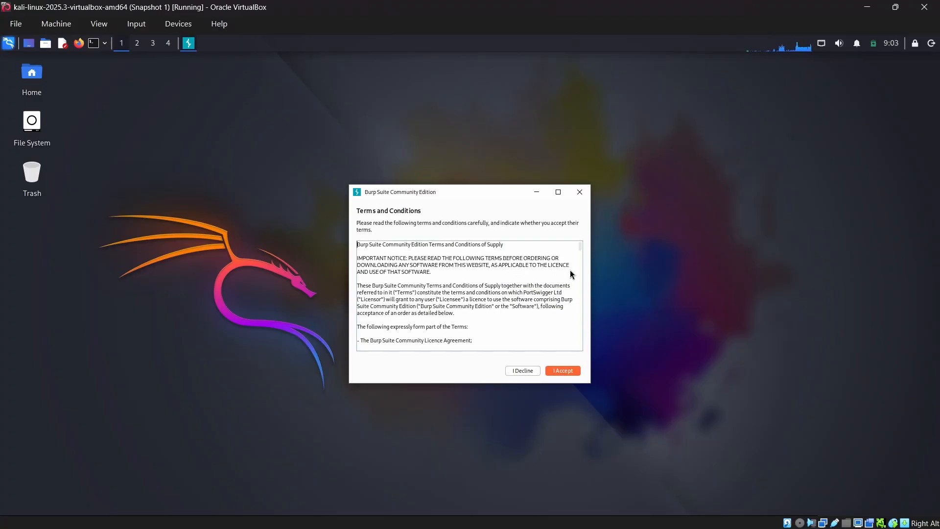
{"action": "left_click_drag", "start_coordinate": [481, 195], "coordinate": [459, 117]}
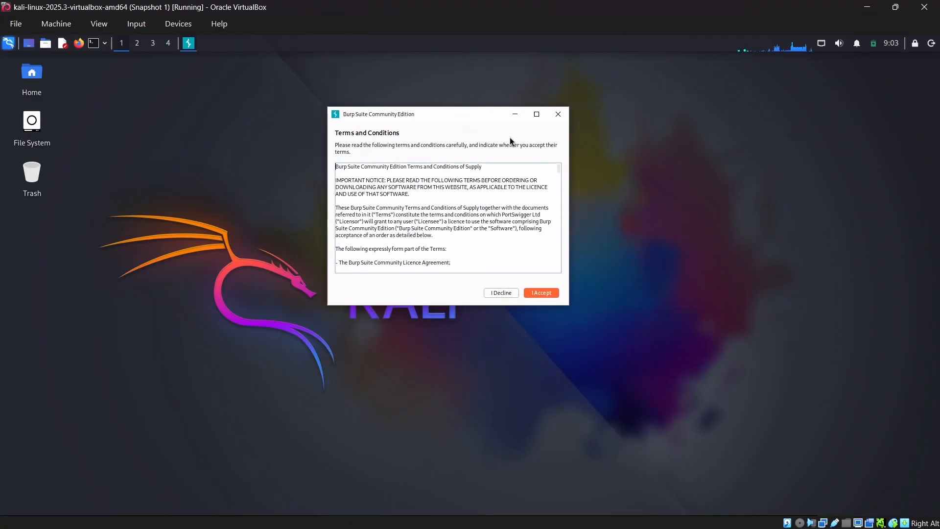
{"action": "left_click", "coordinate": [541, 293]}
Start Burp Suite with a temporary project in memory
{"action": "left_click_drag", "start_coordinate": [447, 175], "coordinate": [456, 124]}
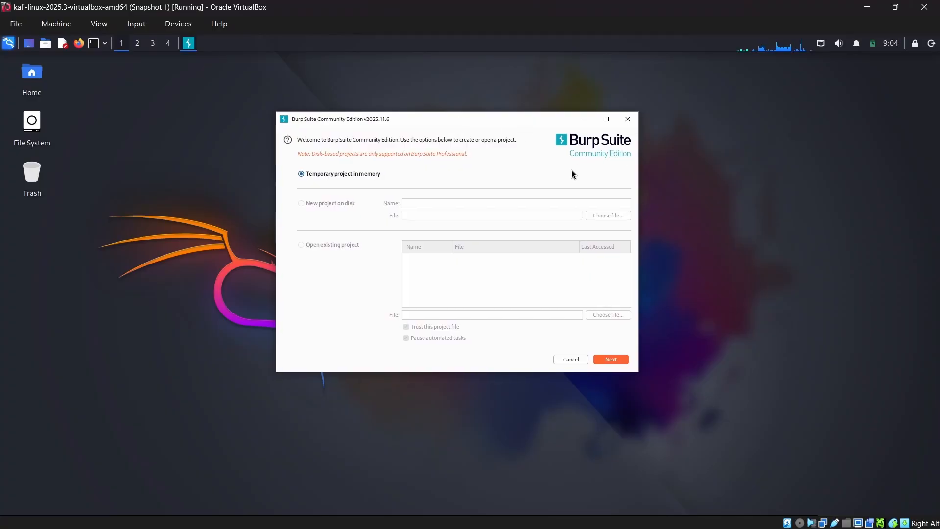
{"action": "left_click", "coordinate": [613, 360]}
{"action": "left_click", "coordinate": [611, 359]}
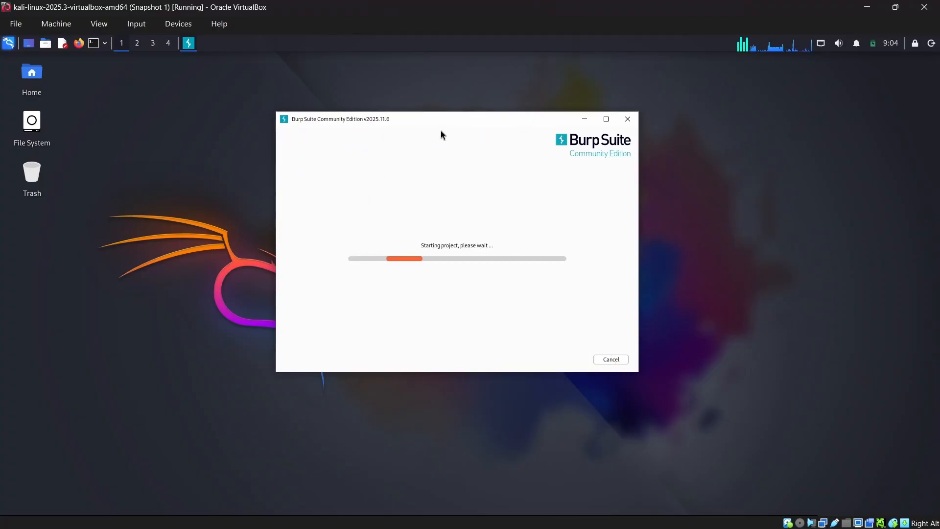
{"action": "left_click_drag", "start_coordinate": [440, 124], "coordinate": [392, 122]}
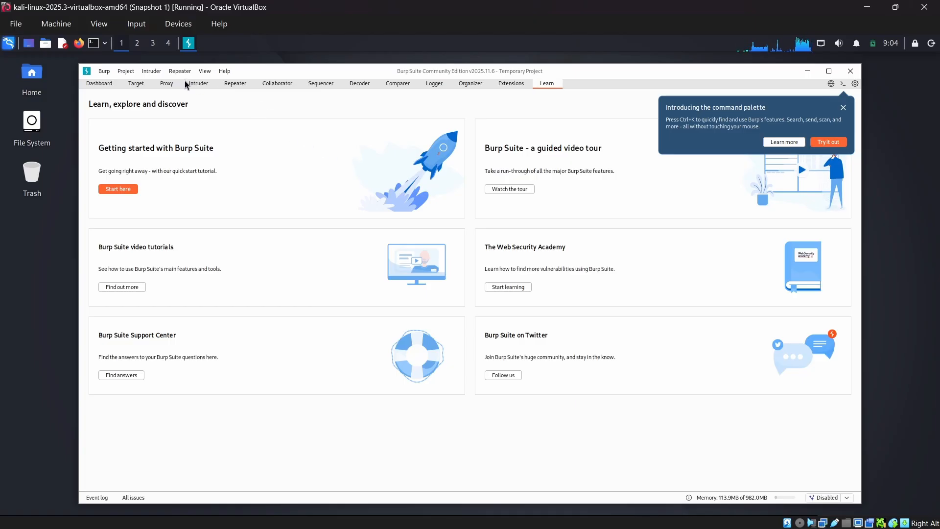
Launch Burp's built-in browser from the Proxy tool, close the command palette introduction, and place the browser over the Burp window
{"action": "left_click", "coordinate": [167, 85]}
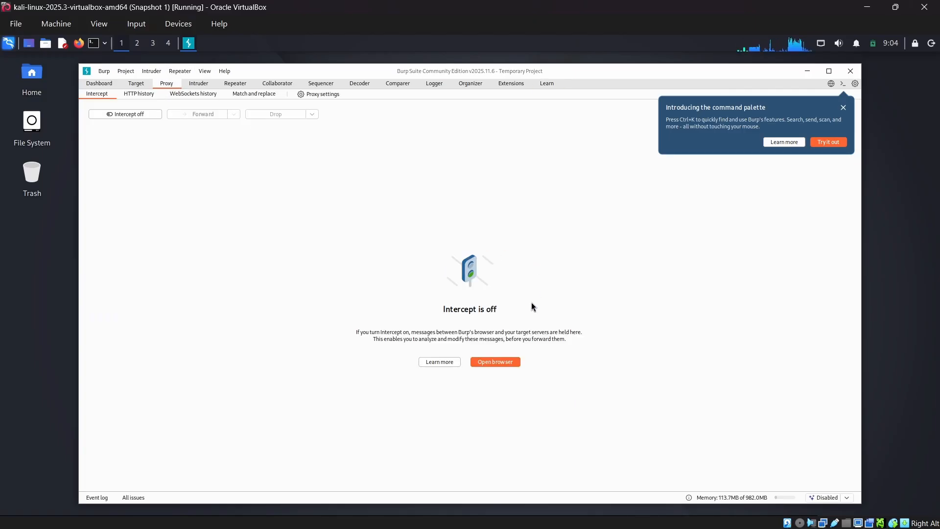
{"action": "left_click", "coordinate": [507, 362]}
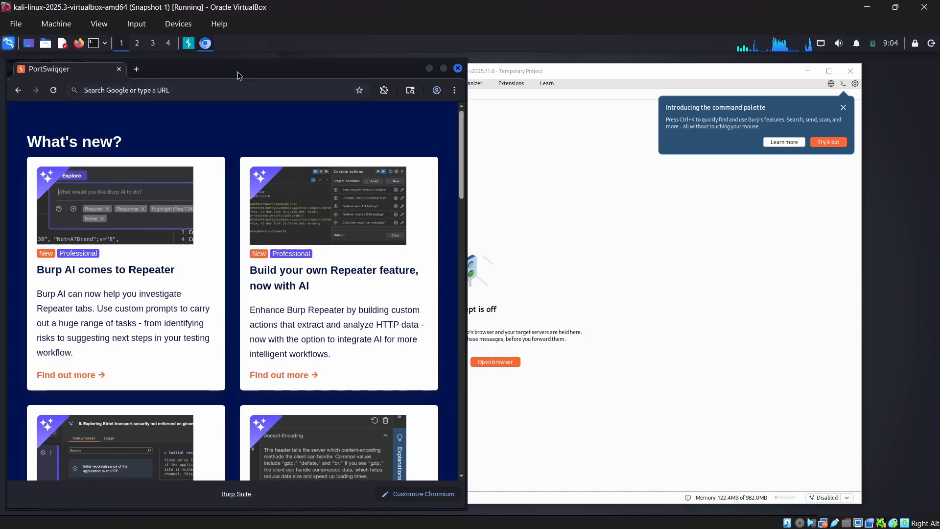
{"action": "left_click_drag", "start_coordinate": [238, 76], "coordinate": [428, 114]}
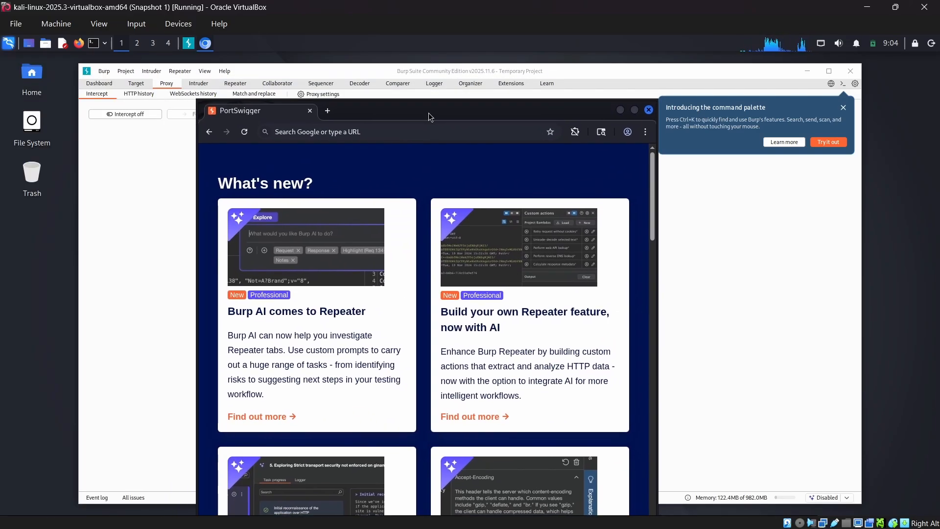
{"action": "left_click", "coordinate": [844, 108]}
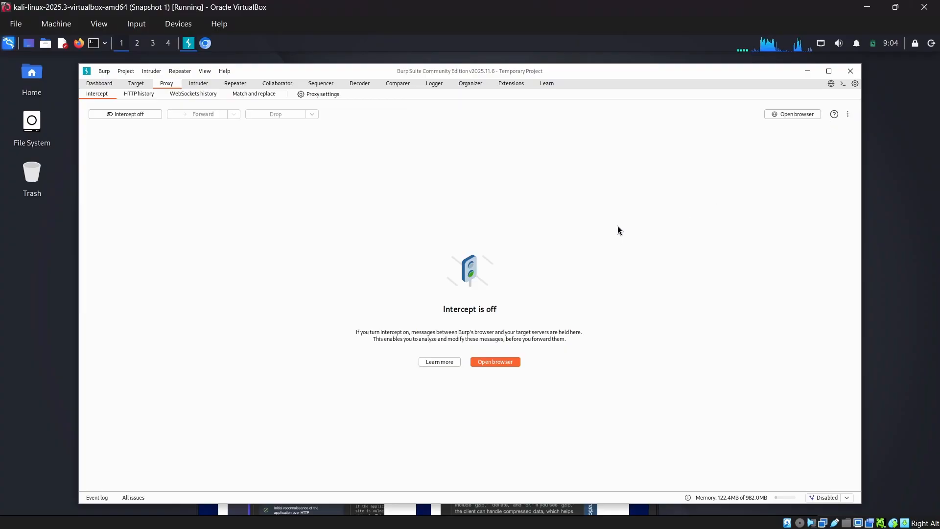
{"action": "left_click", "coordinate": [205, 43]}
{"action": "left_click_drag", "start_coordinate": [430, 105], "coordinate": [187, 189]}
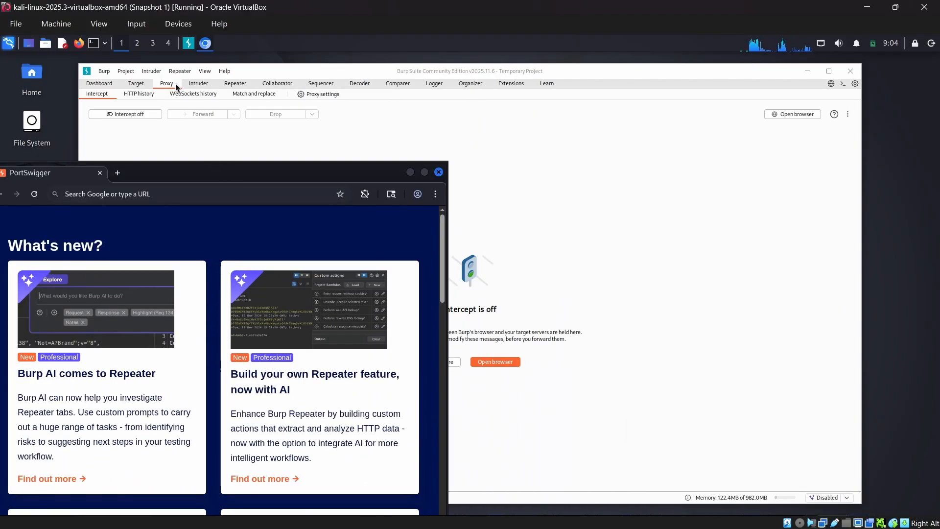
{"action": "left_click_drag", "start_coordinate": [261, 177], "coordinate": [563, 59]}
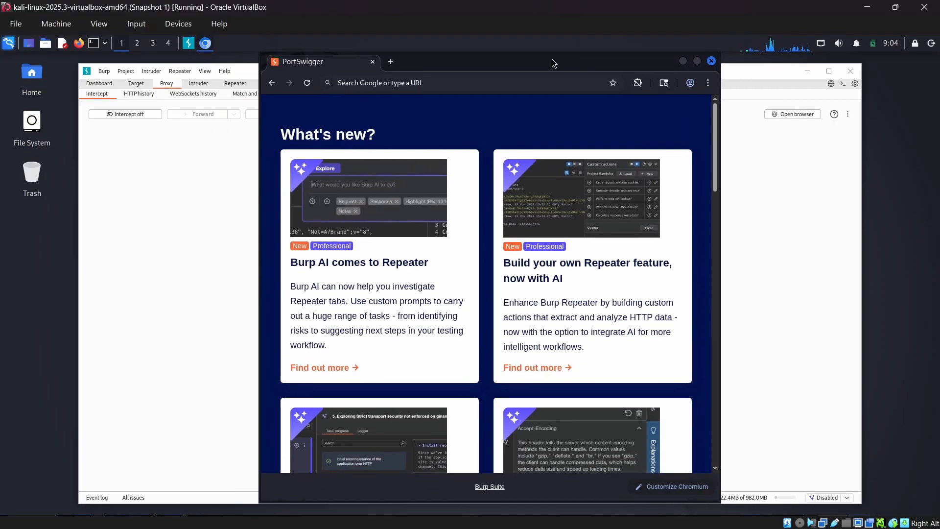
Turn on request interception in Burp's Proxy
{"action": "key", "text": "ctrl+l"}
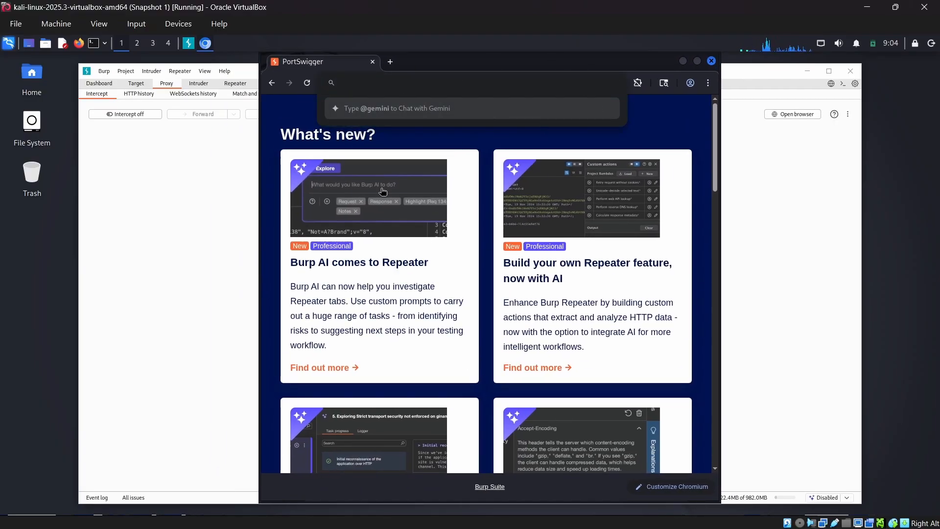
{"action": "left_click", "coordinate": [192, 197]}
{"action": "left_click", "coordinate": [134, 115]}
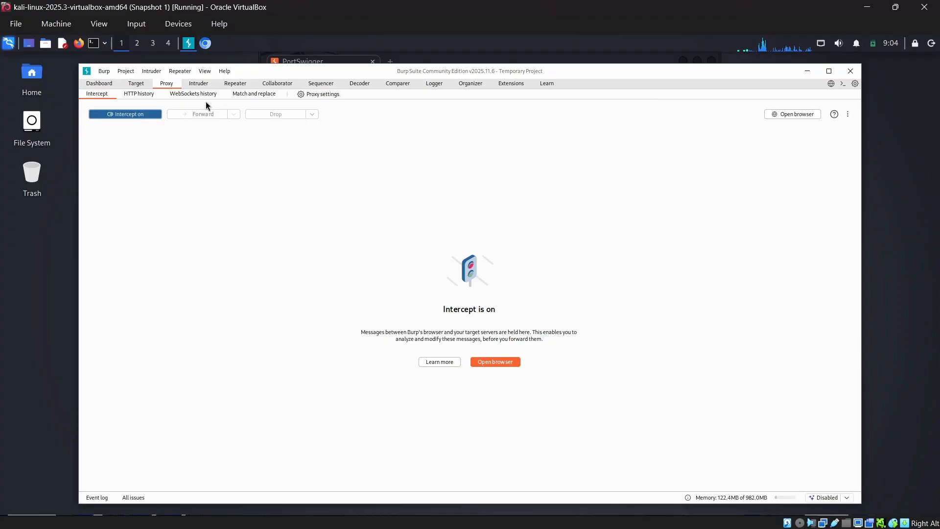
Request flipkart.com in Burp's built-in browser
{"action": "left_click", "coordinate": [311, 61]}
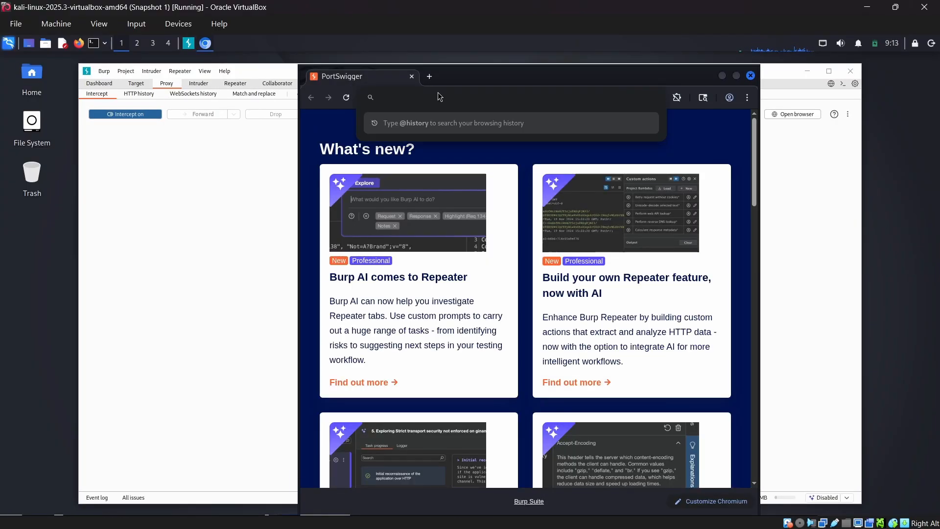
{"action": "type", "text": "flipka"}
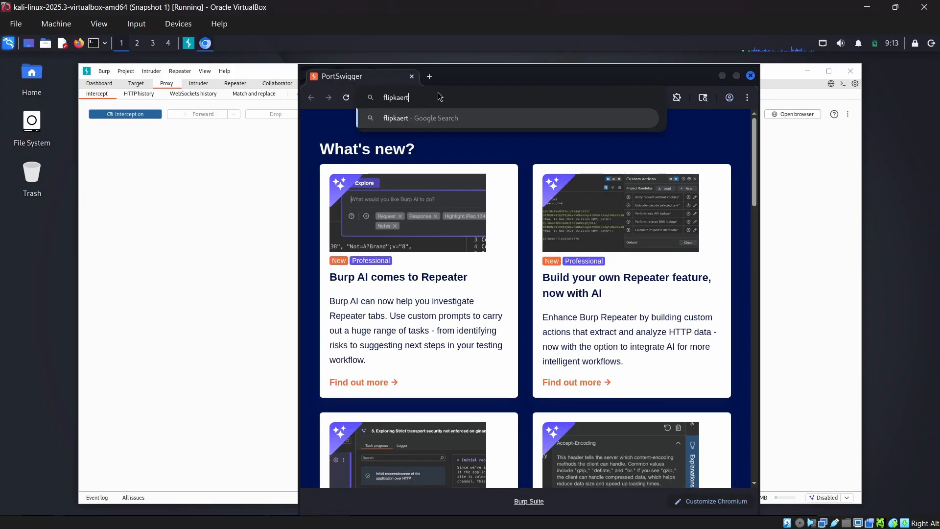
{"action": "type", "text": "rt.com"}
{"action": "key", "text": "Return"}
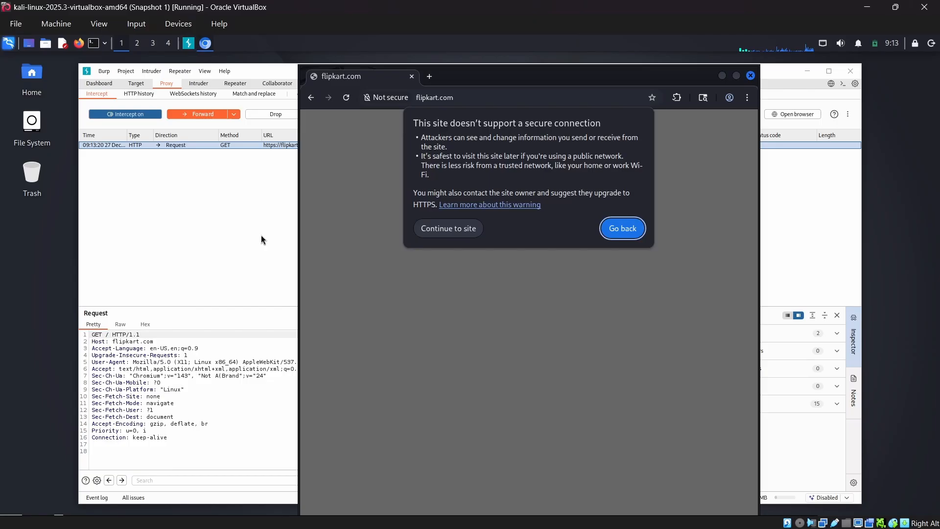
{"action": "left_click", "coordinate": [262, 240]}
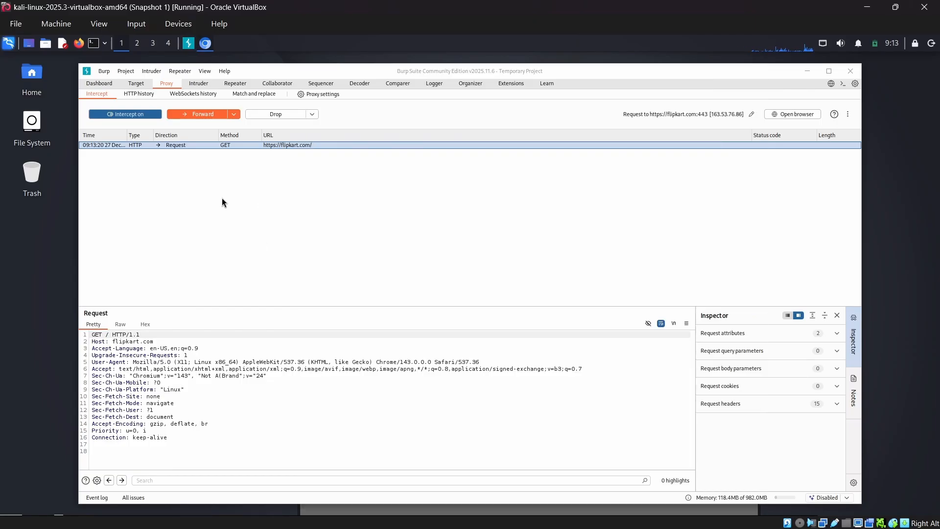
{"action": "left_click_drag", "start_coordinate": [489, 76], "coordinate": [424, 171]}
{"action": "left_click", "coordinate": [238, 118]}
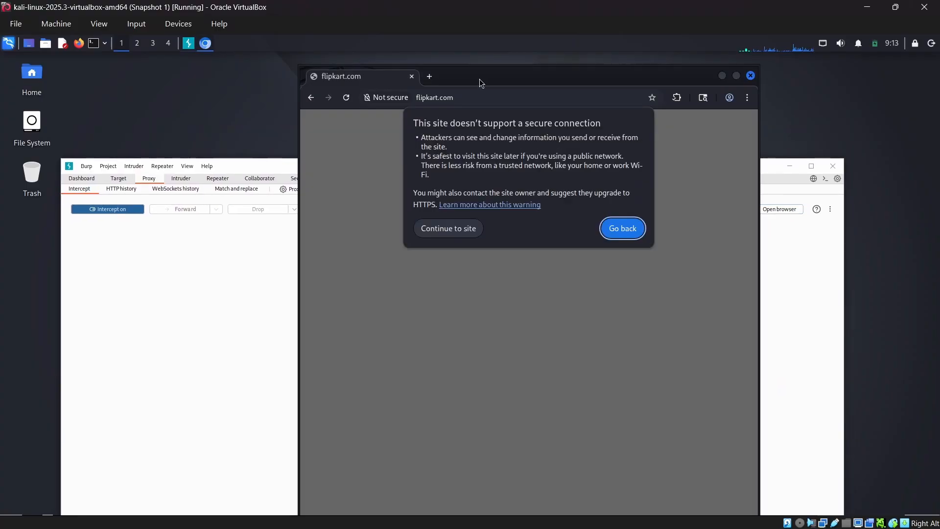
{"action": "left_click", "coordinate": [449, 229]}
{"action": "left_click", "coordinate": [546, 72]}
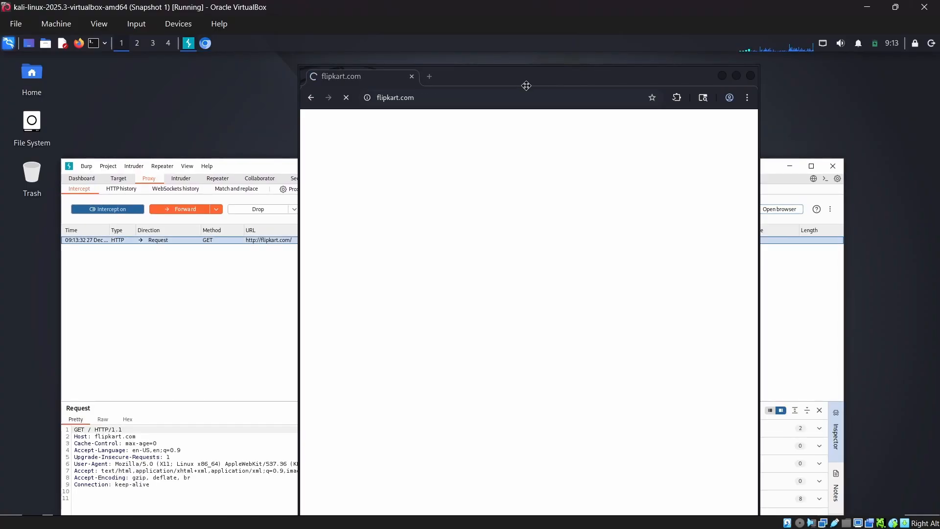
{"action": "left_click_drag", "start_coordinate": [546, 72], "coordinate": [586, 57]}
{"action": "left_click", "coordinate": [186, 209]}
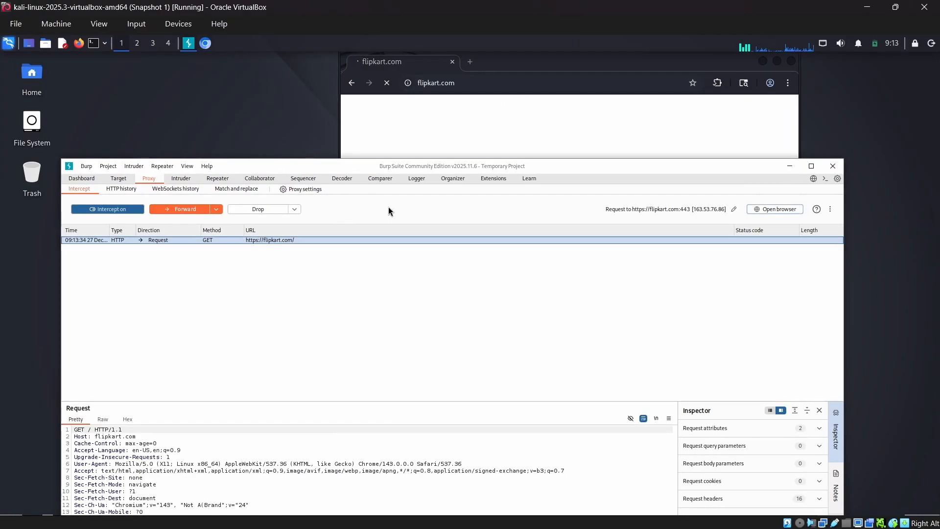
{"action": "left_click_drag", "start_coordinate": [528, 55], "coordinate": [550, 56]}
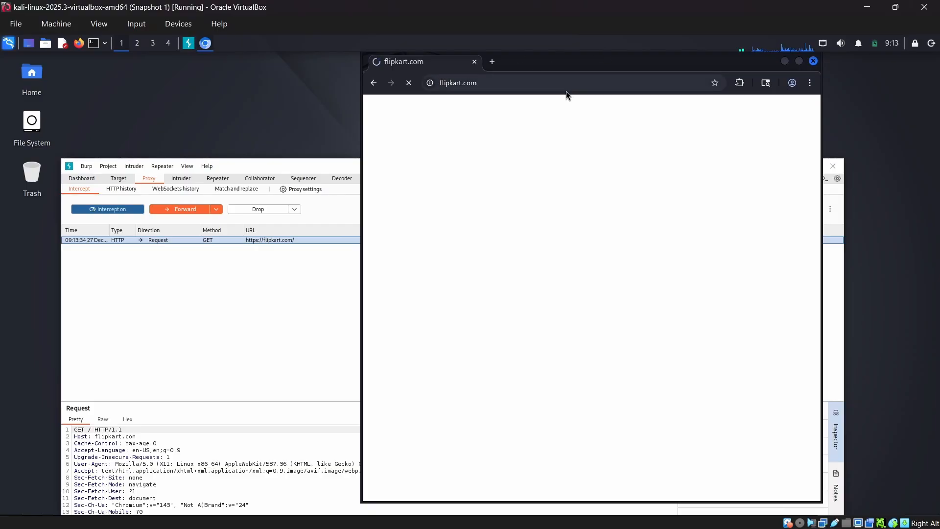
{"action": "left_click", "coordinate": [186, 210]}
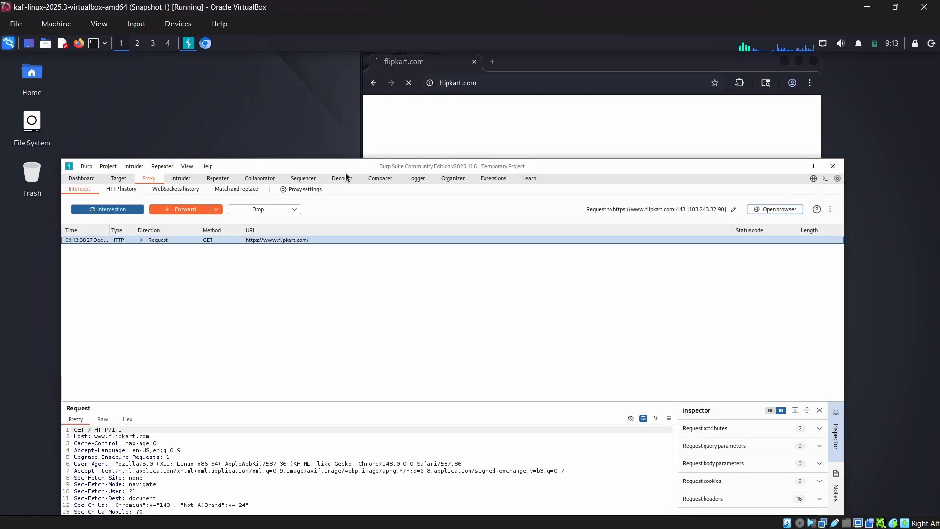
{"action": "left_click", "coordinate": [177, 211]}
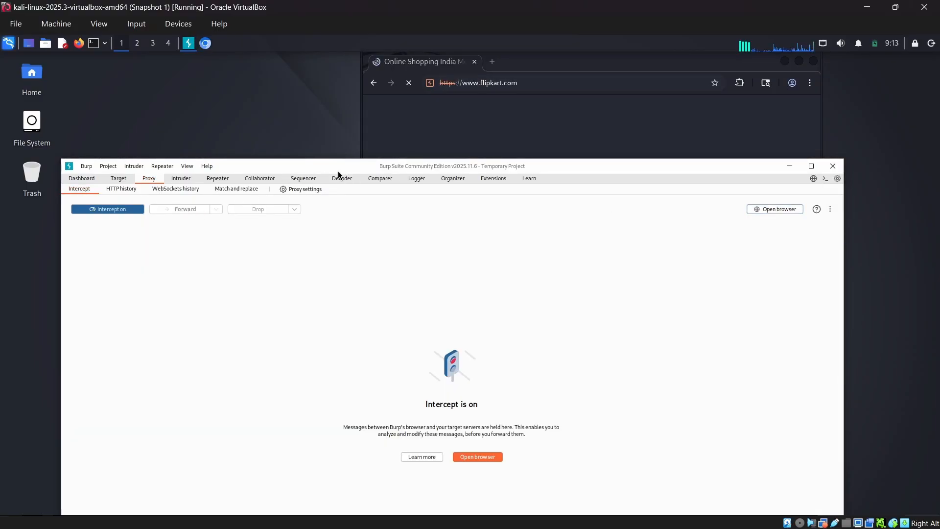
{"action": "left_click_drag", "start_coordinate": [342, 172], "coordinate": [352, 166]}
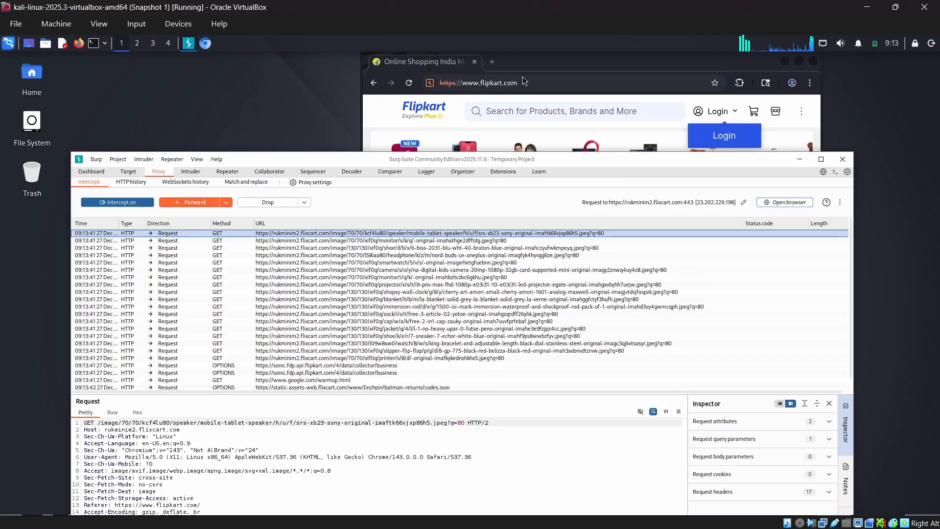
Examine the Flipkart page in the browser alongside the queue of intercepted requests in Burp
{"action": "left_click", "coordinate": [547, 57]}
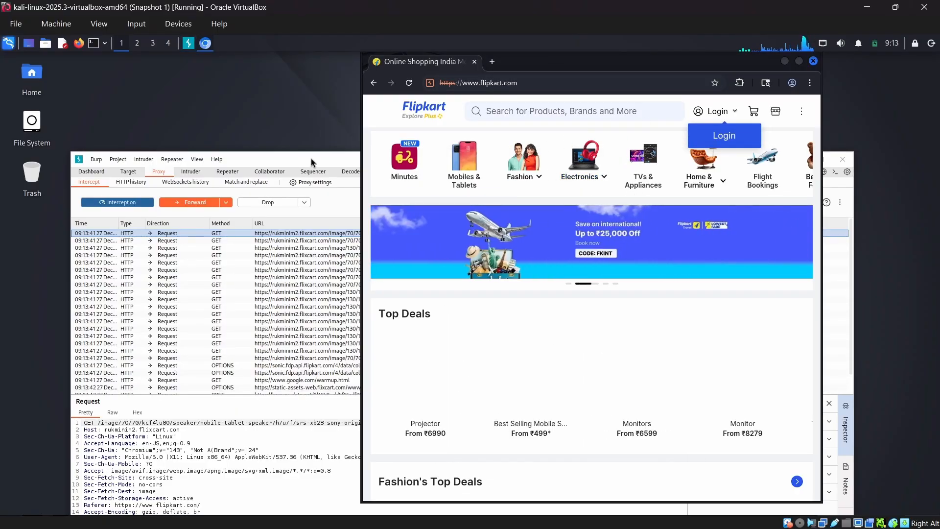
{"action": "left_click_drag", "start_coordinate": [311, 161], "coordinate": [312, 157]}
{"action": "left_click", "coordinate": [570, 66]}
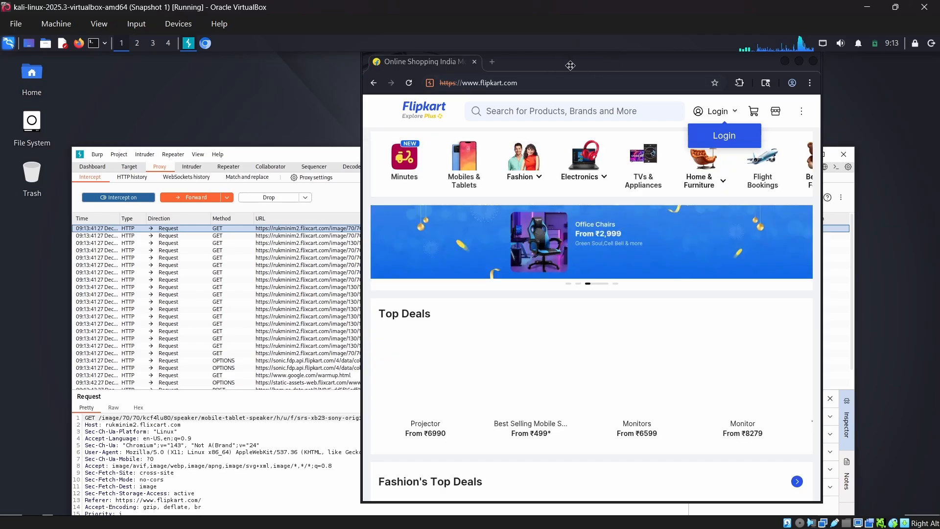
{"action": "left_click_drag", "start_coordinate": [570, 66], "coordinate": [566, 65]}
{"action": "left_click_drag", "start_coordinate": [315, 156], "coordinate": [330, 118]}
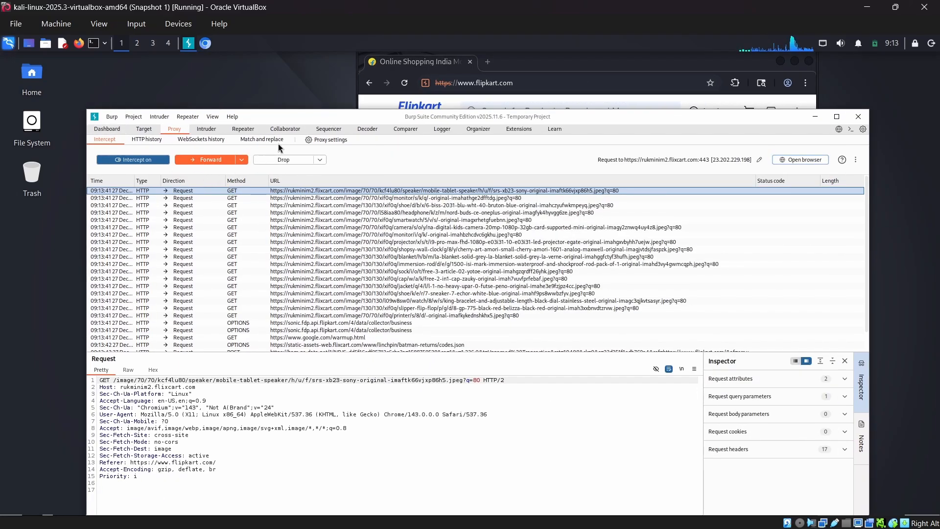
{"action": "left_click", "coordinate": [459, 64]}
{"action": "double_click", "coordinate": [459, 64]}
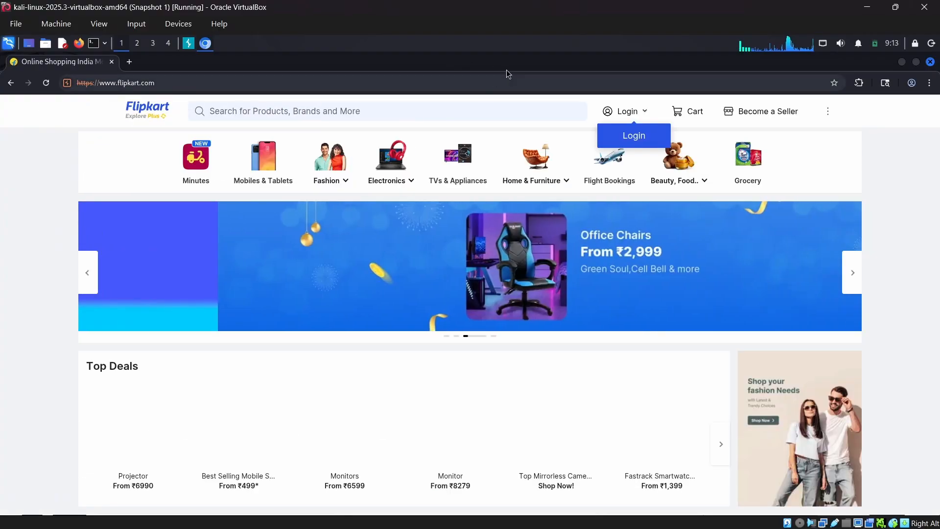
{"action": "left_click_drag", "start_coordinate": [507, 74], "coordinate": [433, 119]}
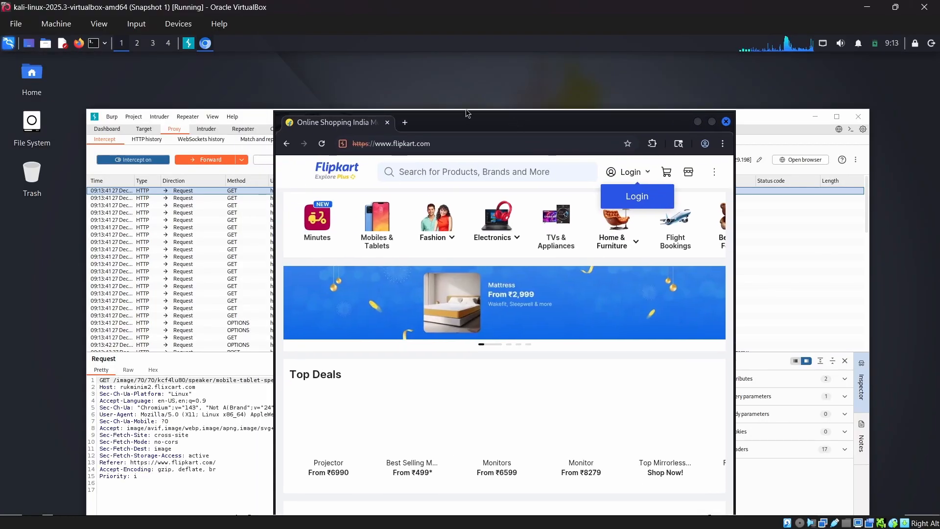
Replace the Flipkart tab with a new browser tab and begin an address bar search with "asd"
{"action": "left_click", "coordinate": [410, 124]}
{"action": "left_click", "coordinate": [391, 125]}
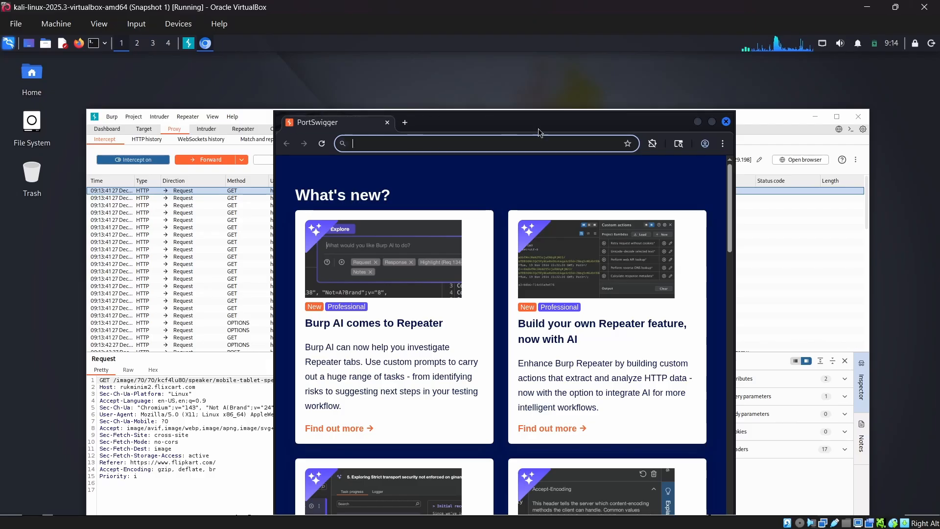
{"action": "type", "text": "asd"}
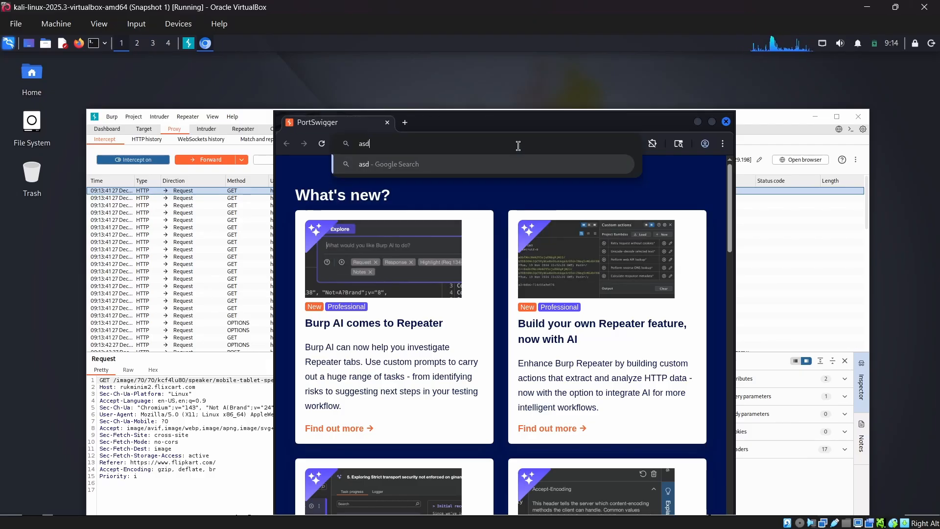
Clear the queue of intercepted requests by switching interception off and back on
{"action": "left_click", "coordinate": [263, 124]}
{"action": "left_click", "coordinate": [149, 159]}
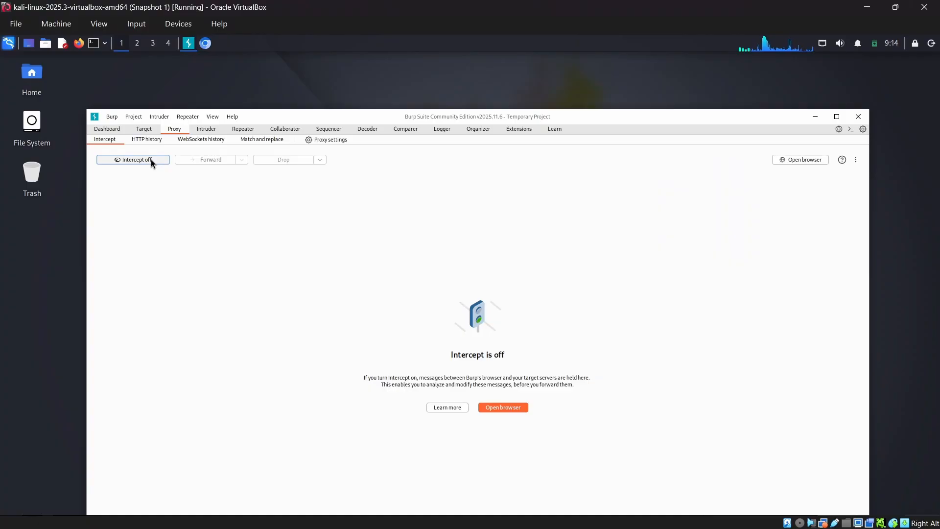
{"action": "left_click", "coordinate": [151, 159]}
Complete the search term as "asdf" in the browser and submit it so Burp intercepts the Google request
{"action": "left_click", "coordinate": [210, 47]}
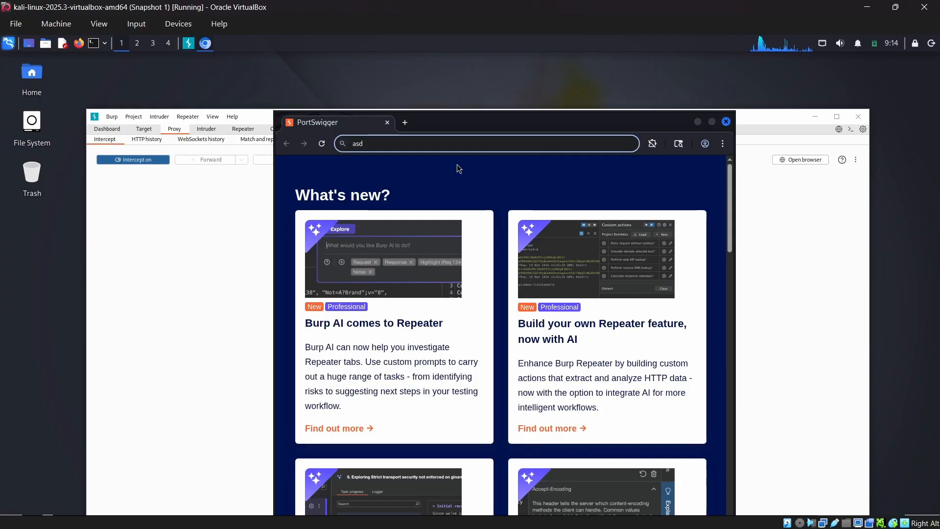
{"action": "type", "text": "f"}
{"action": "key", "text": "Return"}
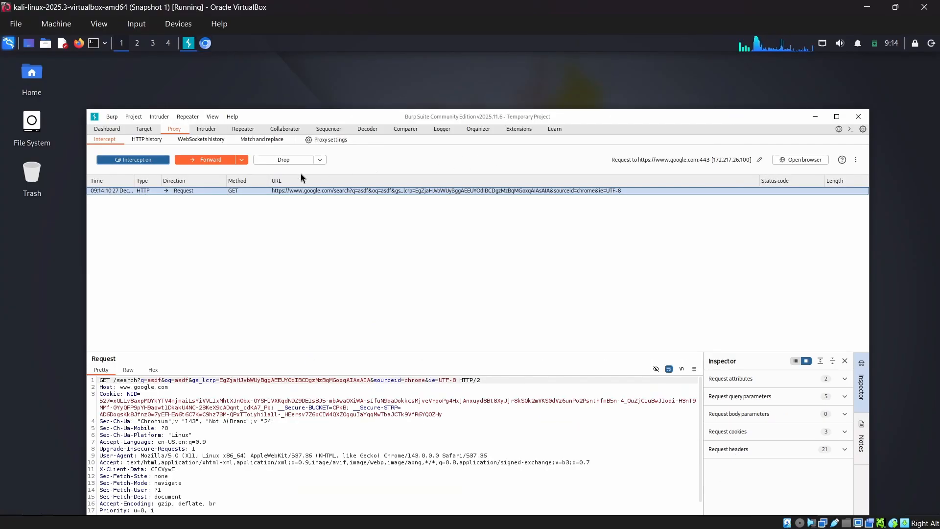
Review the intercepted Google request for "asdf", drop it, and check the page shown in Burp's browser
{"action": "left_click_drag", "start_coordinate": [459, 114], "coordinate": [427, 109]}
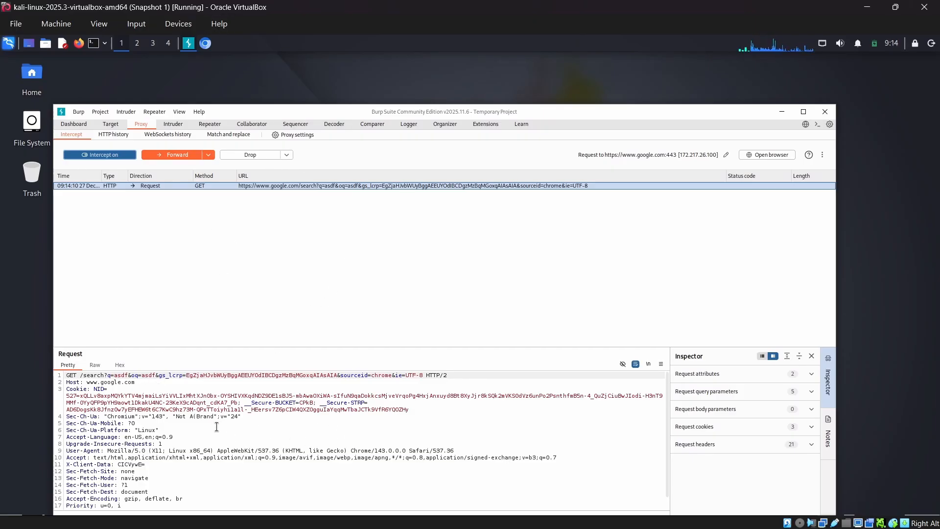
{"action": "scroll", "coordinate": [216, 427], "scroll_direction": "down", "scroll_amount": 1}
{"action": "scroll", "coordinate": [220, 428], "scroll_direction": "up", "scroll_amount": 1}
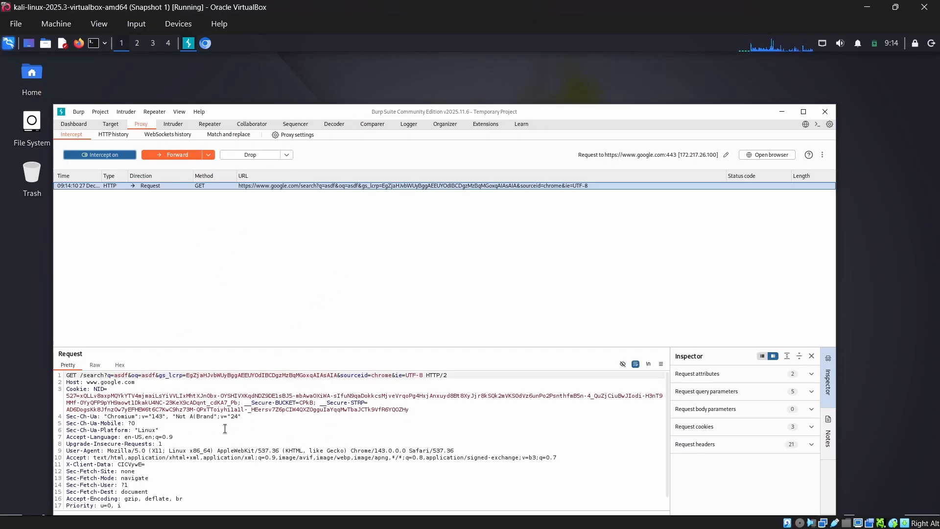
{"action": "left_click", "coordinate": [208, 46]}
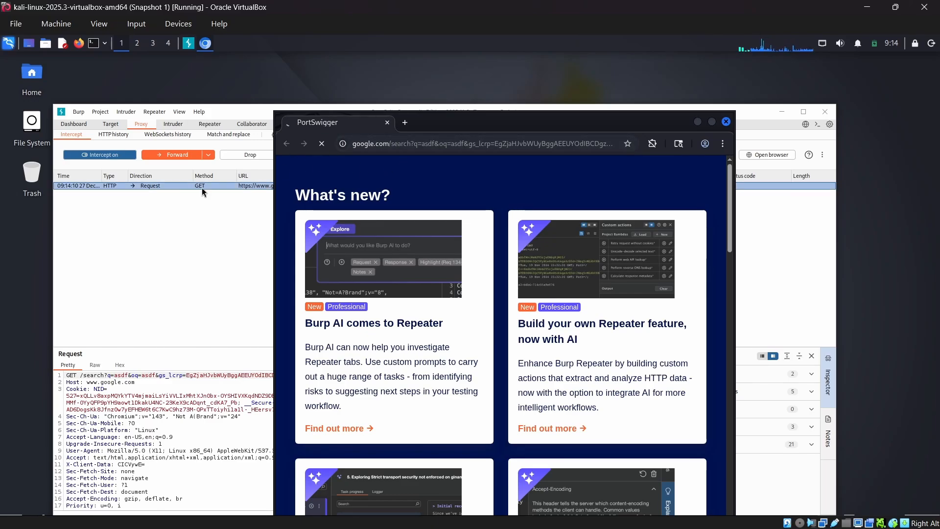
{"action": "left_click", "coordinate": [250, 155]}
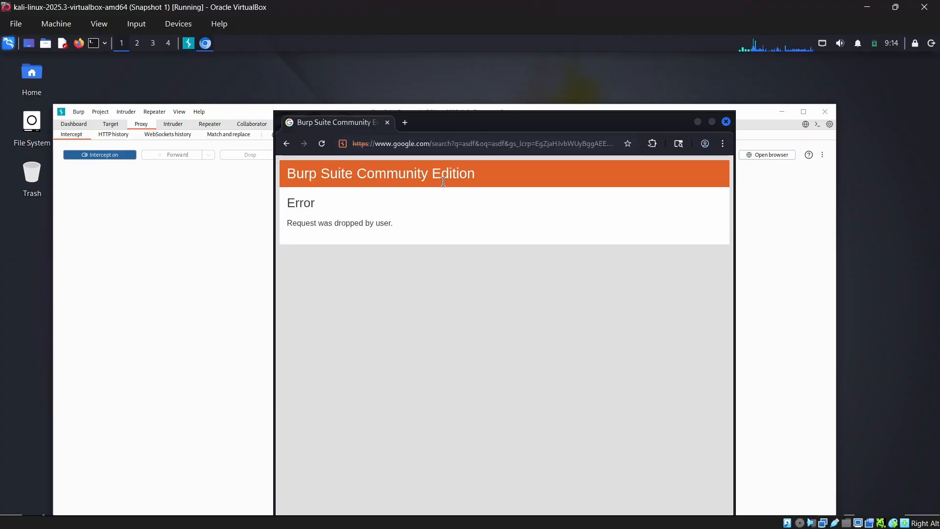
{"action": "left_click_drag", "start_coordinate": [497, 126], "coordinate": [578, 90]}
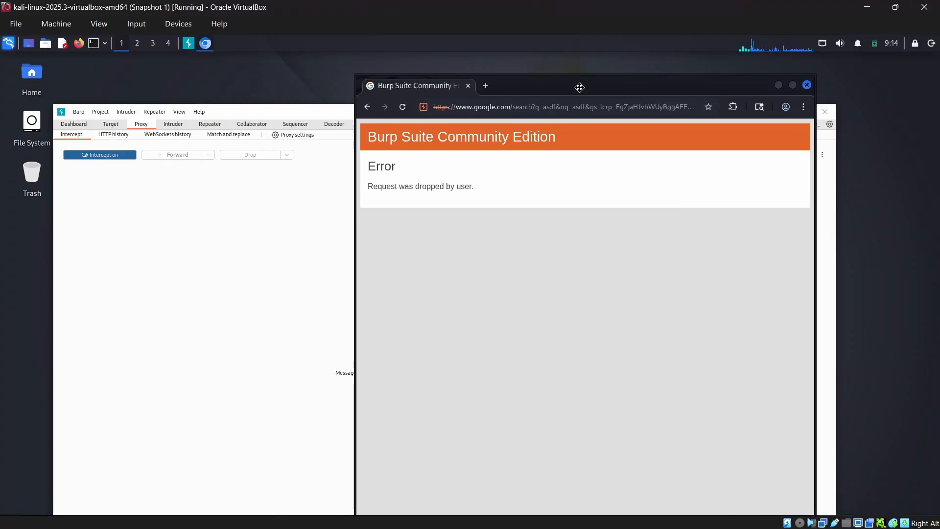
{"action": "triple_click", "coordinate": [380, 192]}
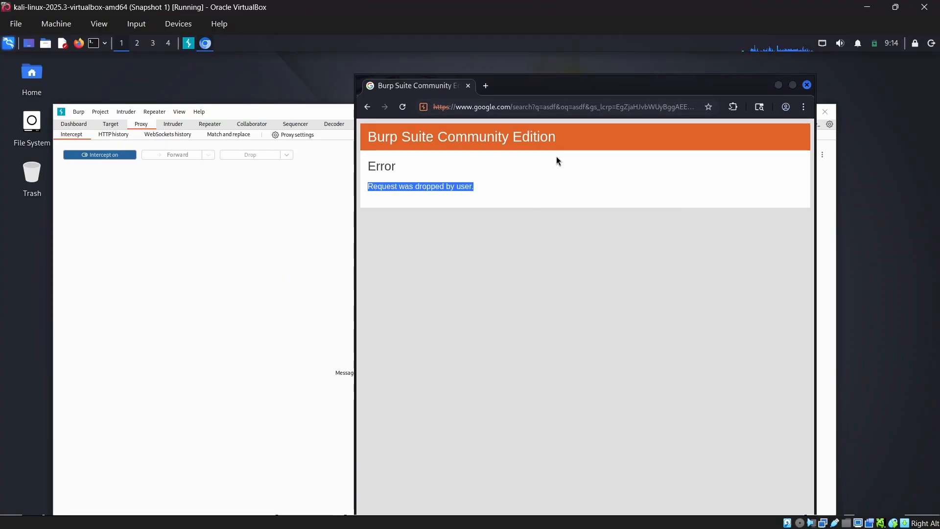
Search for "asdf" again from the address bar of Burp's browser so the request is intercepted
{"action": "left_click", "coordinate": [528, 108]}
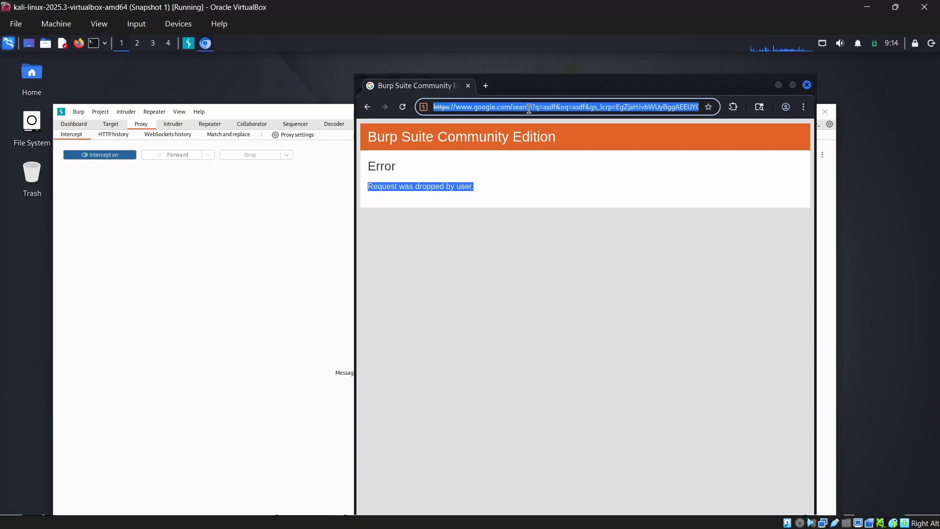
{"action": "type", "text": "asdf"}
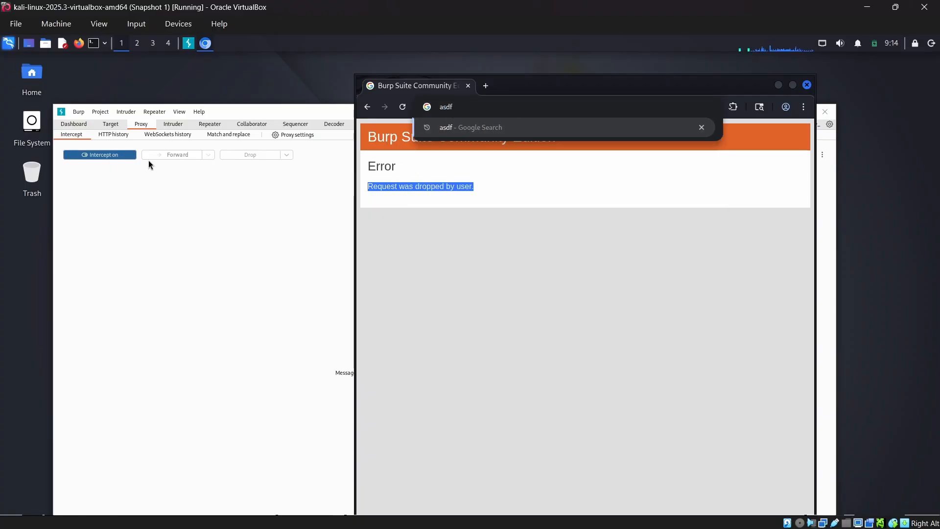
{"action": "key", "text": "Return"}
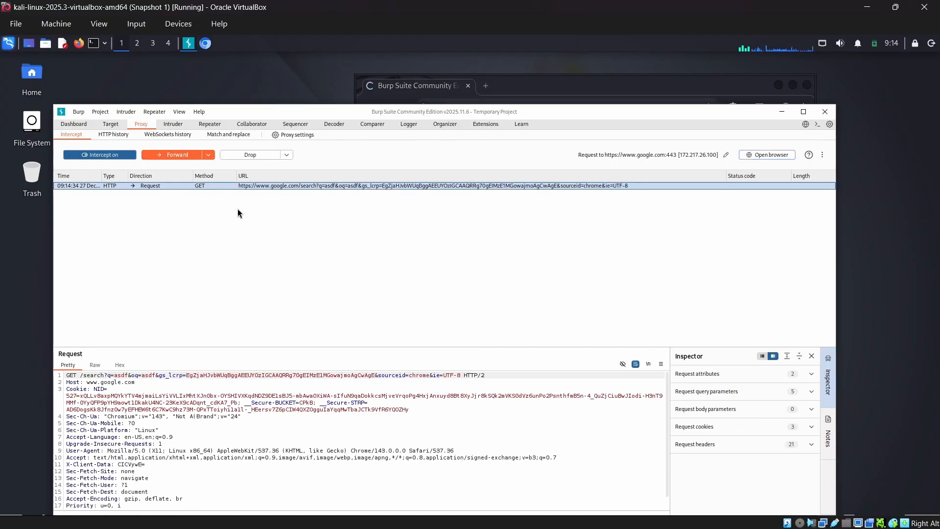
Forward the two intercepted Google search requests one after the other and check the results page in the browser
{"action": "left_click", "coordinate": [192, 156]}
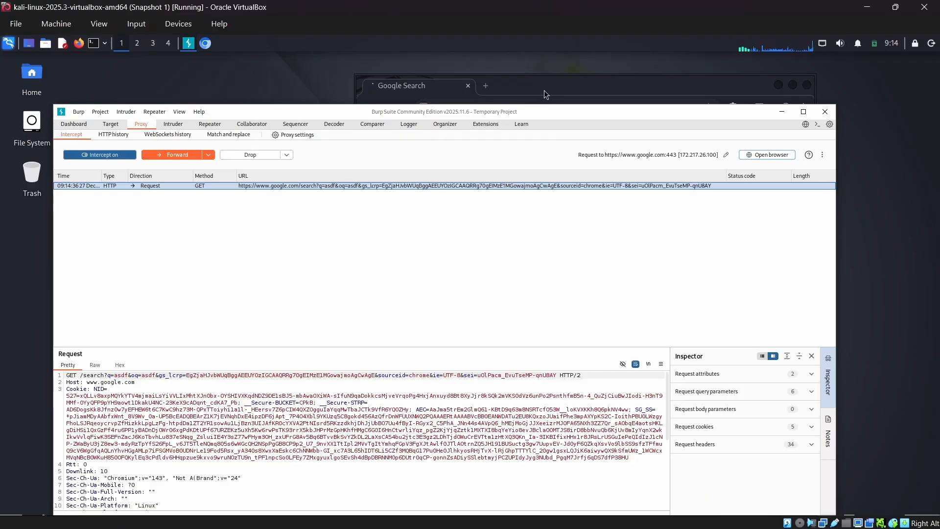
{"action": "left_click", "coordinate": [545, 91]}
{"action": "left_click", "coordinate": [198, 156]}
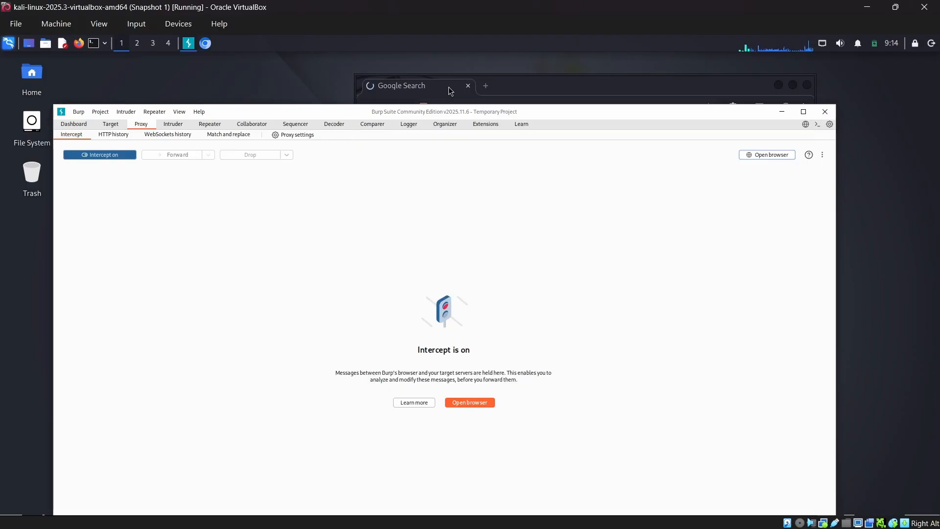
{"action": "left_click", "coordinate": [508, 91]}
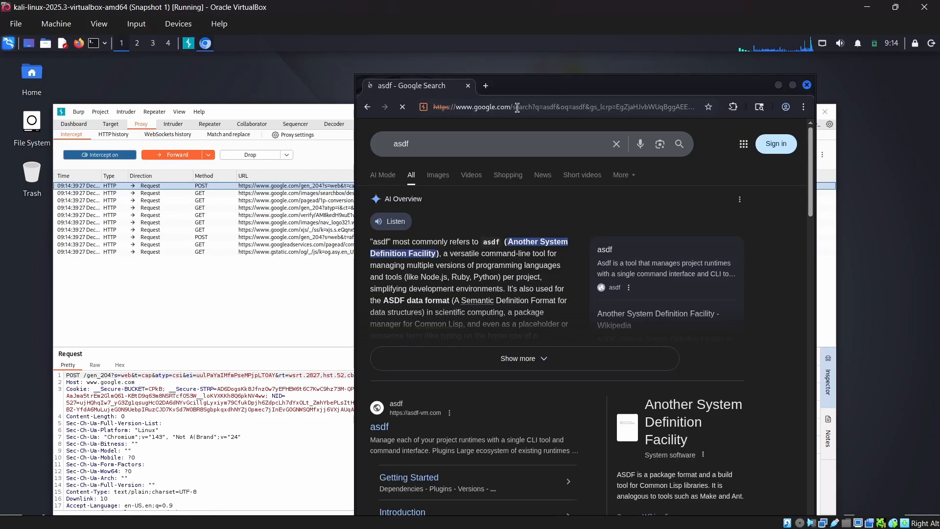
{"action": "double_click", "coordinate": [390, 140]}
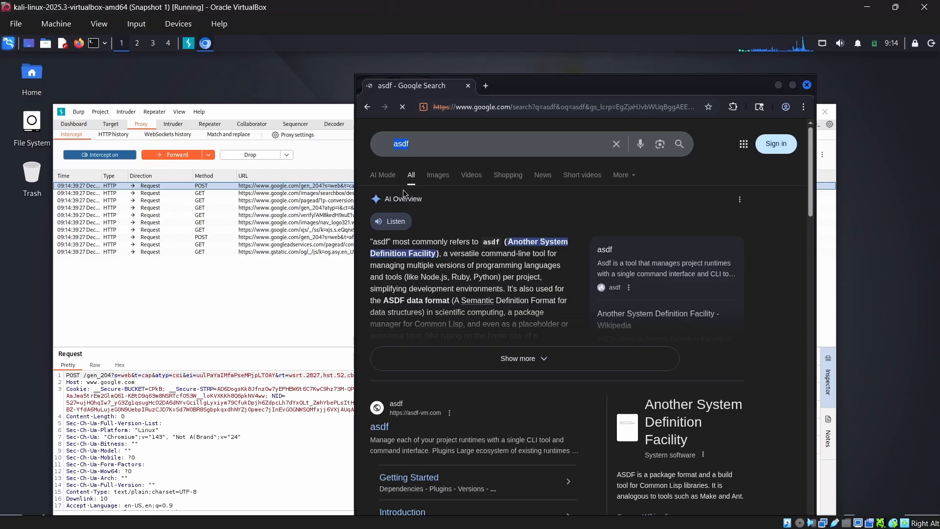
Return to Burp and drop several of the queued Google requests one at a time
{"action": "left_click", "coordinate": [299, 118]}
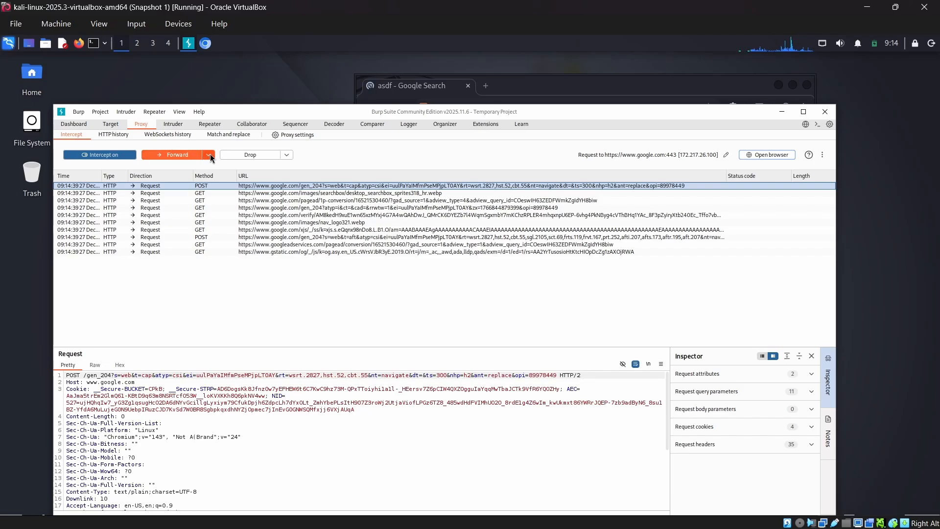
{"action": "left_click", "coordinate": [267, 155]}
{"action": "left_click", "coordinate": [267, 155]}
{"action": "left_click", "coordinate": [267, 155]}
{"action": "left_click", "coordinate": [267, 154]}
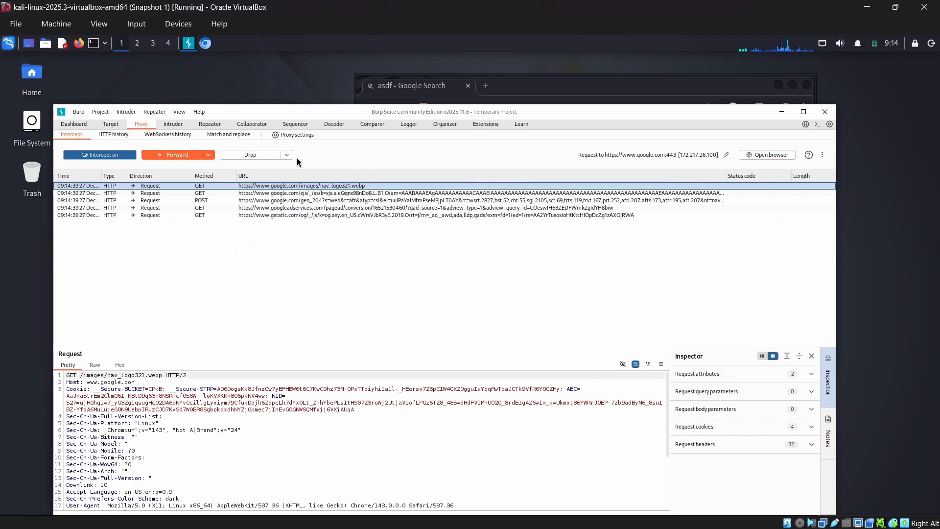
Set the drop action to Drop all, forward the first queued request, and drop the rest together
{"action": "left_click", "coordinate": [286, 155]}
{"action": "left_click", "coordinate": [242, 167]}
{"action": "left_click", "coordinate": [193, 155]}
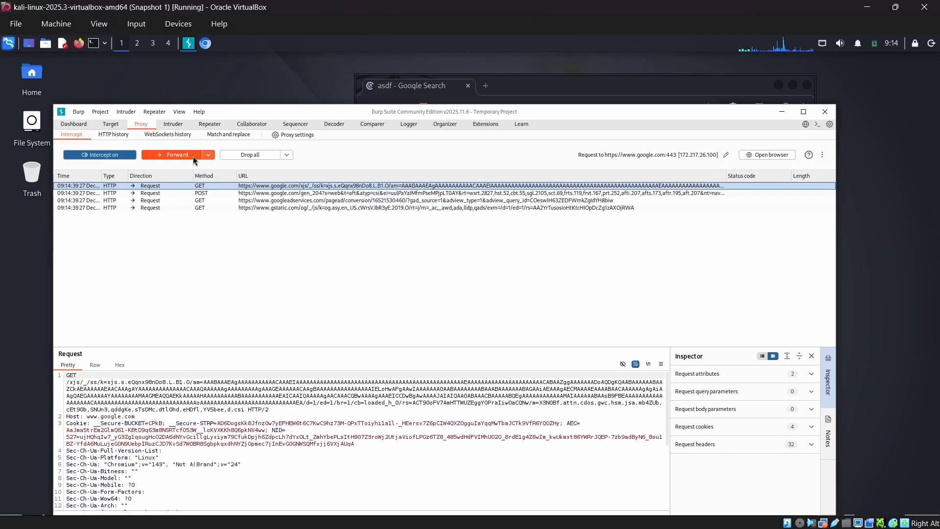
{"action": "left_click", "coordinate": [265, 155]}
Bring Burp's browser with the Google results to the front and close its window
{"action": "left_click", "coordinate": [454, 74]}
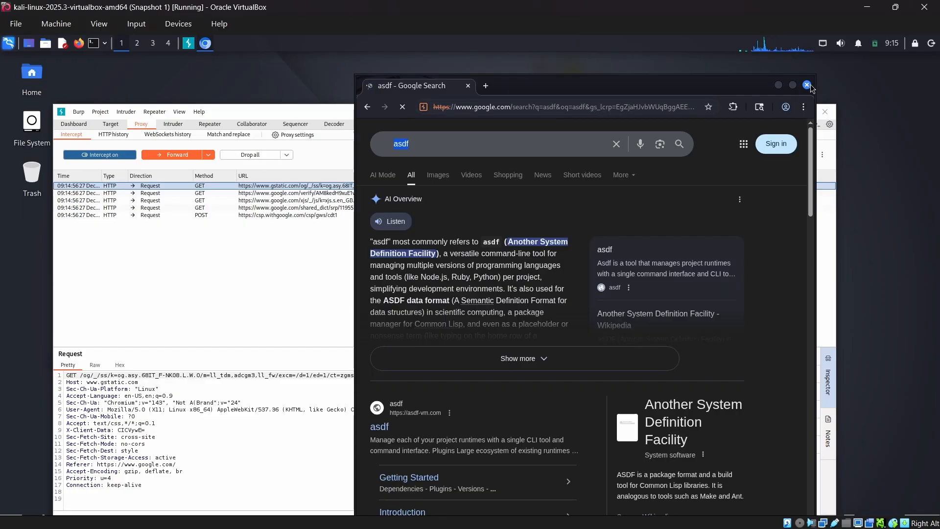
{"action": "left_click_drag", "start_coordinate": [696, 90], "coordinate": [589, 49]}
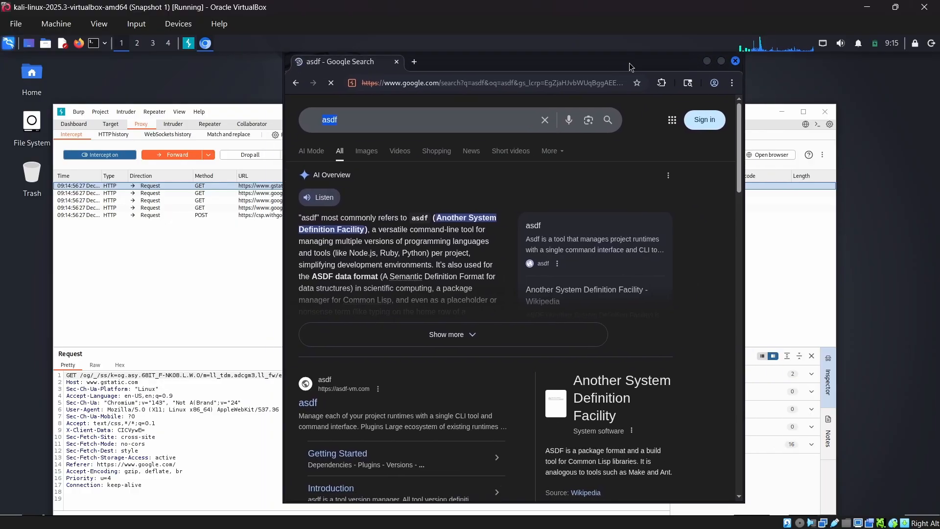
{"action": "left_click", "coordinate": [736, 62]}
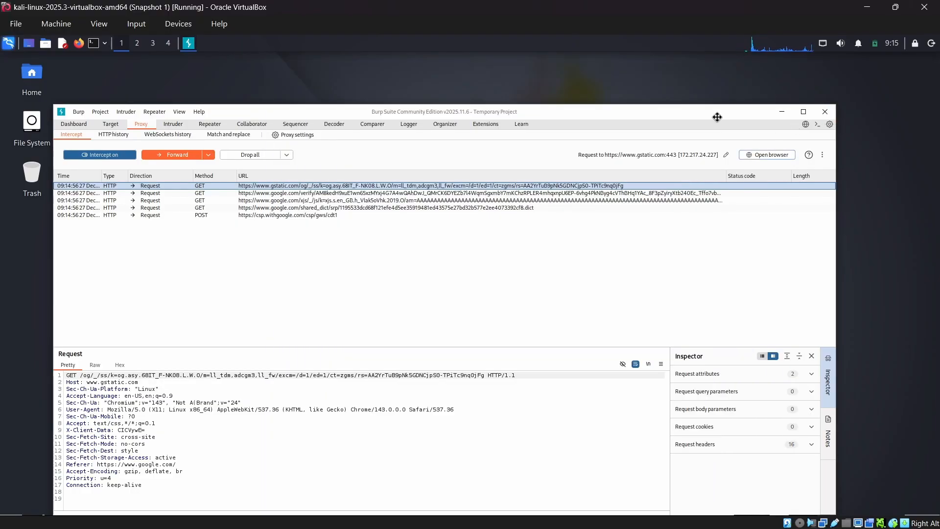
Open Firefox in a movable window over Burp, with Burp's interception turned off
{"action": "left_click_drag", "start_coordinate": [715, 113], "coordinate": [781, 92]}
{"action": "left_click", "coordinate": [79, 44]}
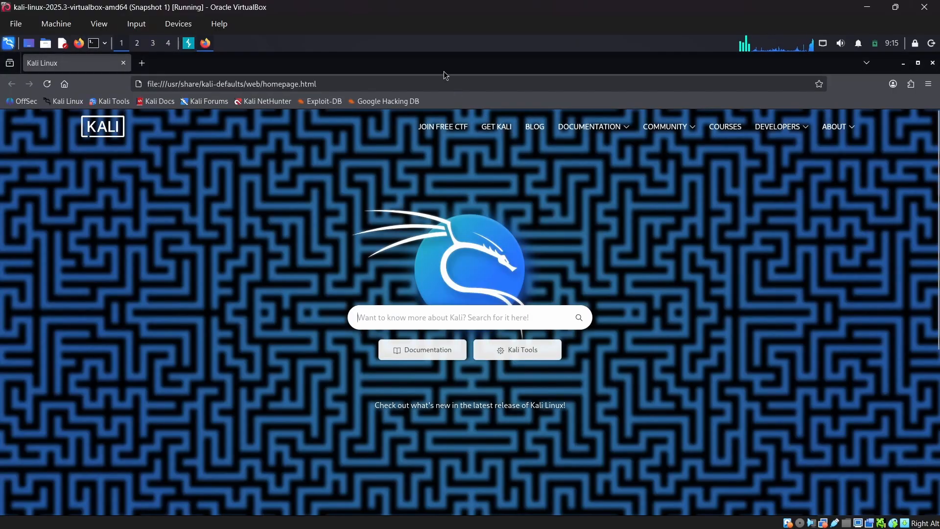
{"action": "left_click", "coordinate": [124, 64]}
{"action": "left_click", "coordinate": [79, 43]}
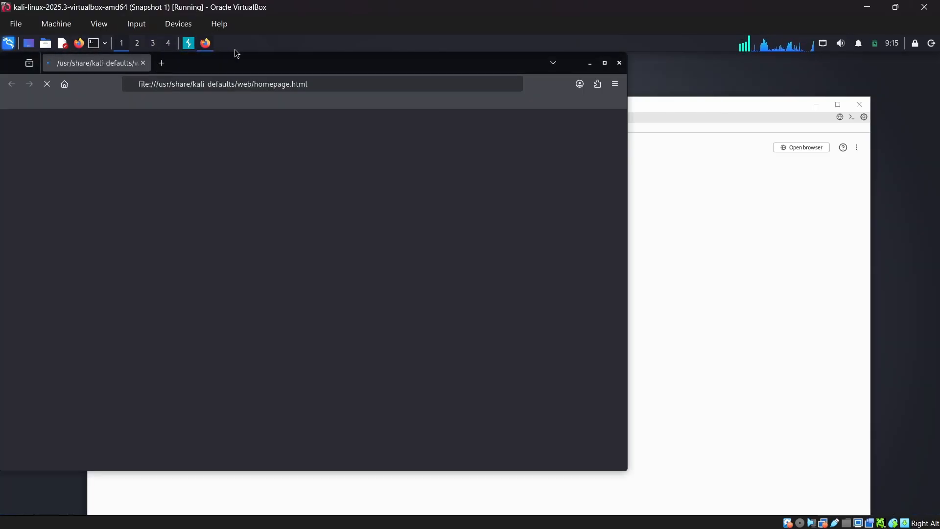
{"action": "left_click_drag", "start_coordinate": [235, 57], "coordinate": [421, 110]}
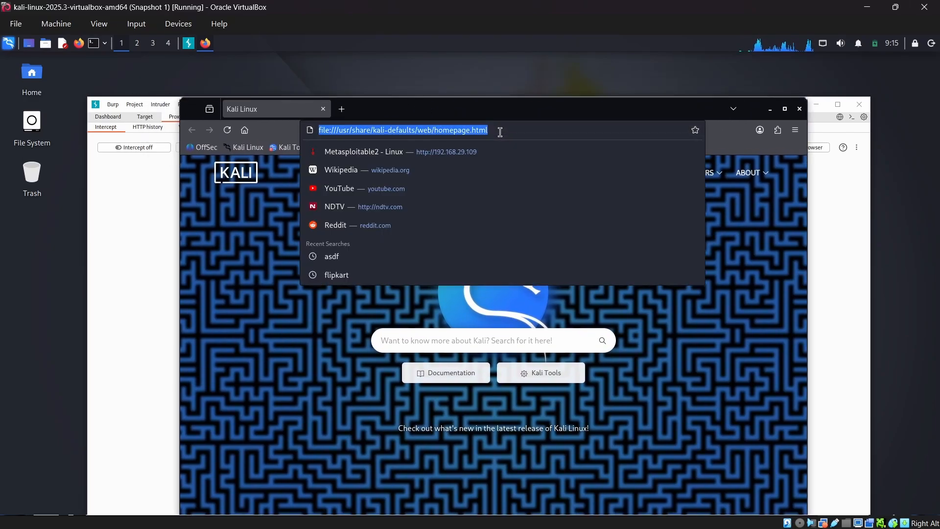
Search for "asdf" in Firefox, skim the results page, and place the window so Burp's interception controls stay accessible
{"action": "type", "text": "asdf"}
{"action": "key", "text": "Return"}
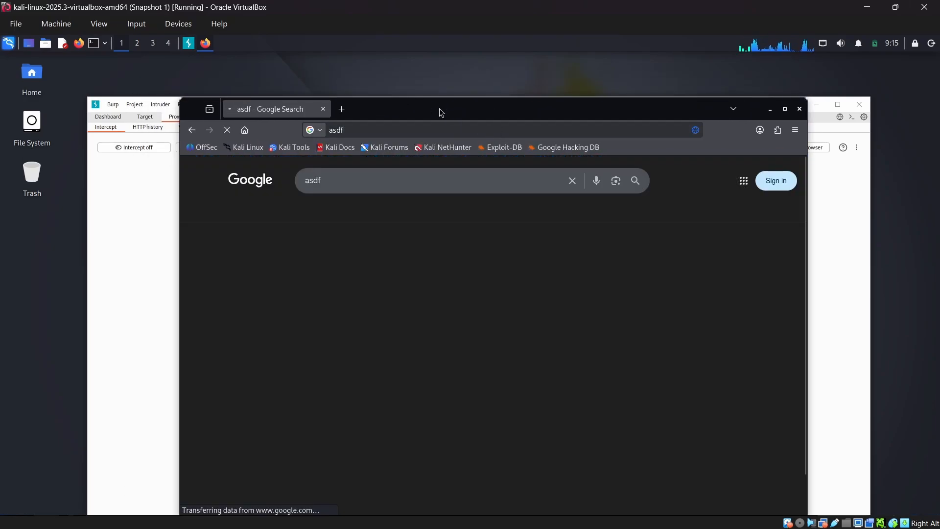
{"action": "left_click_drag", "start_coordinate": [441, 112], "coordinate": [472, 83]}
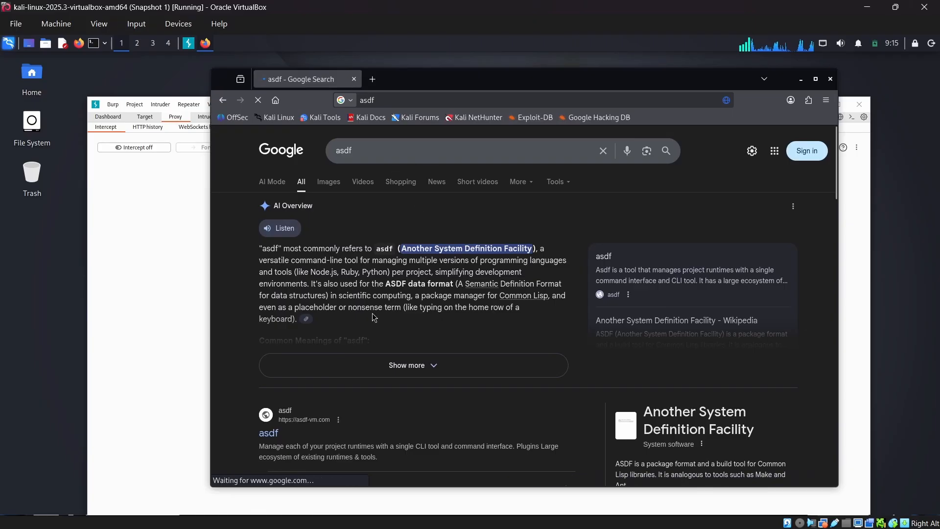
{"action": "scroll", "coordinate": [445, 227], "scroll_direction": "down", "scroll_amount": 10}
{"action": "scroll", "coordinate": [428, 256], "scroll_direction": "up", "scroll_amount": 10}
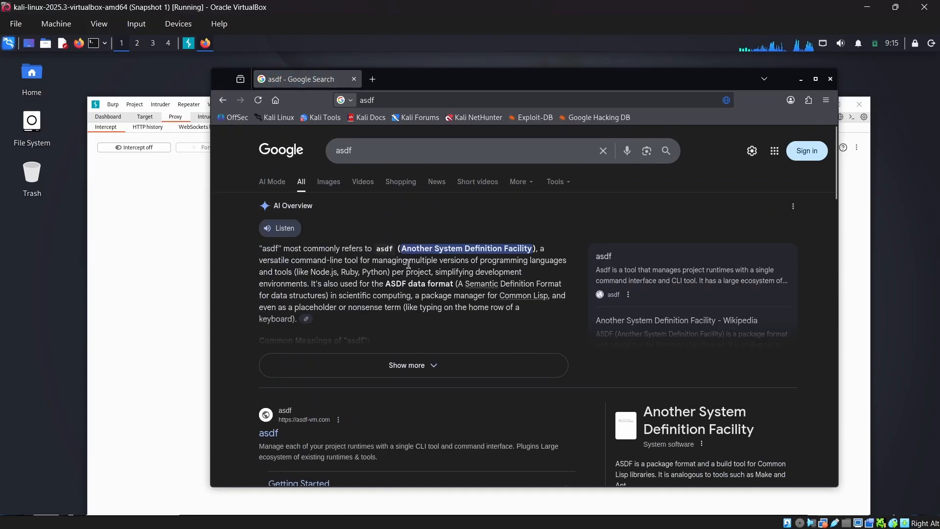
{"action": "left_click_drag", "start_coordinate": [459, 84], "coordinate": [489, 128]}
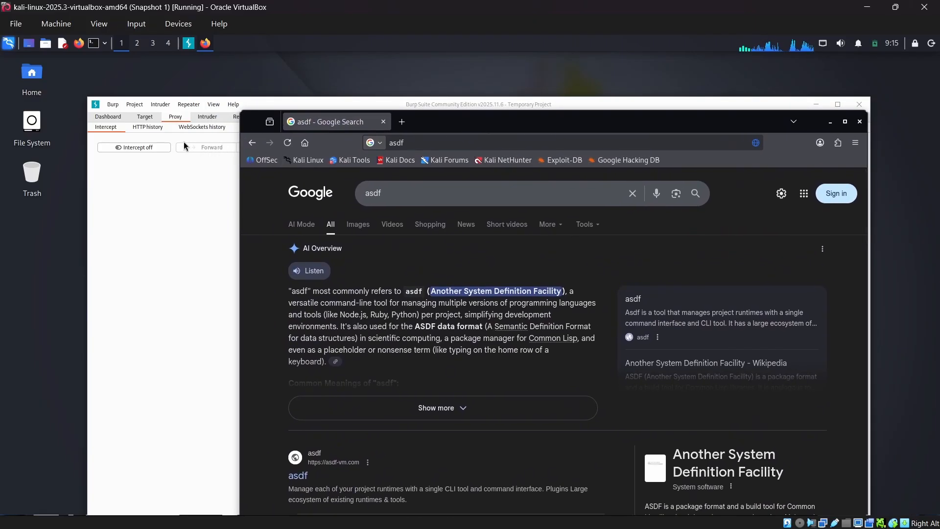
Turn on interception in Burp and search for "qwerty" from Firefox's address bar
{"action": "left_click", "coordinate": [153, 148]}
{"action": "left_click", "coordinate": [206, 44]}
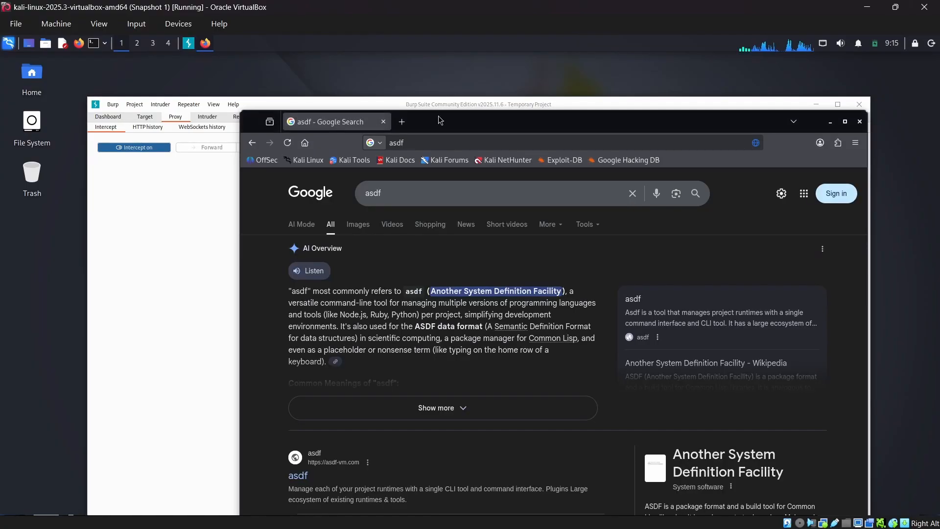
{"action": "left_click", "coordinate": [368, 142]}
{"action": "type", "text": "qwerty"}
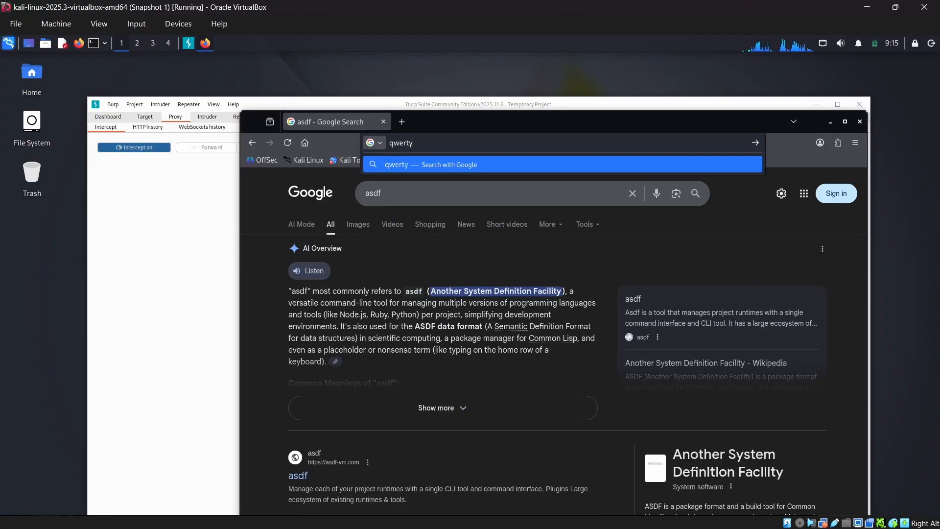
{"action": "key", "text": "Return"}
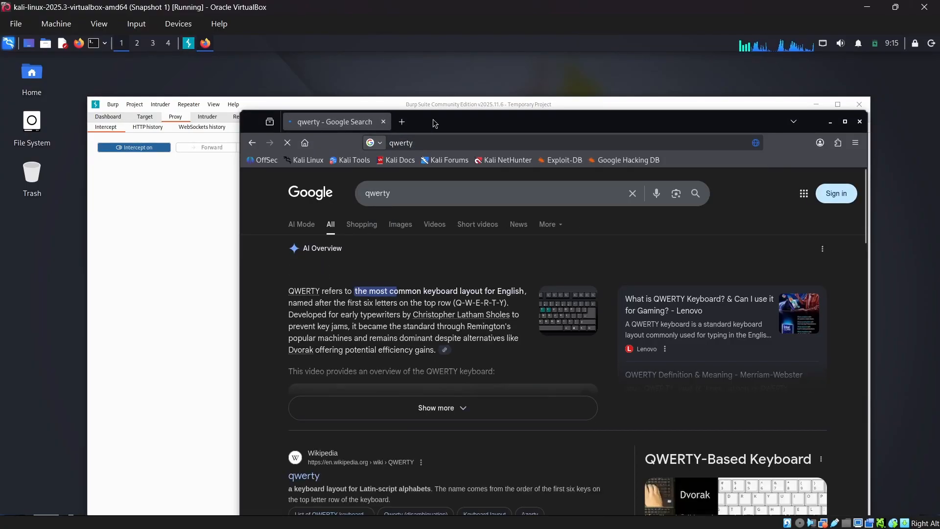
Check Burp's intercept queue for the "qwerty" request and compare it with the results page in Firefox
{"action": "left_click", "coordinate": [142, 201]}
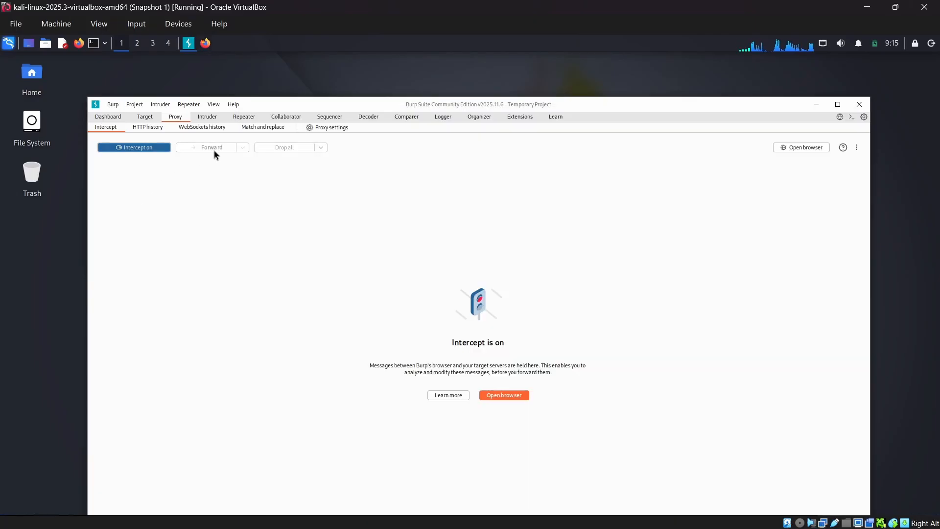
{"action": "left_click", "coordinate": [205, 43]}
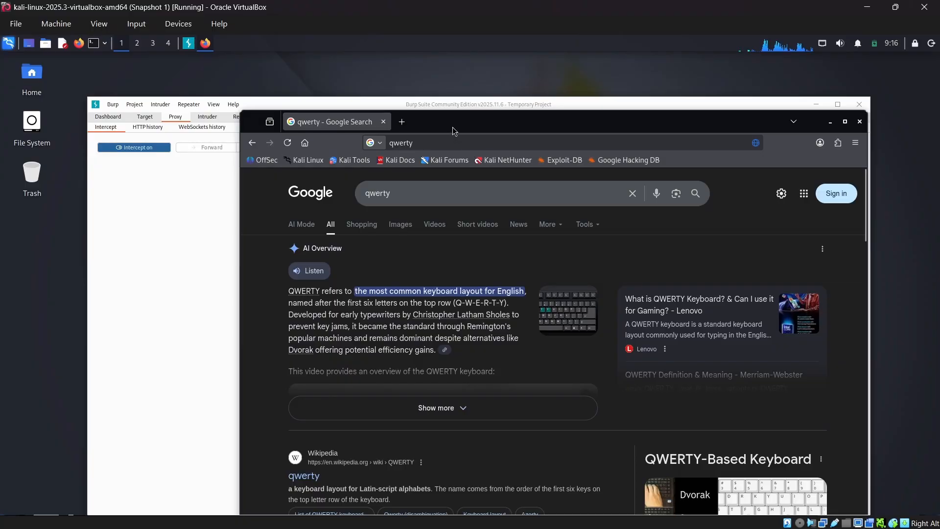
{"action": "left_click_drag", "start_coordinate": [453, 128], "coordinate": [454, 90]}
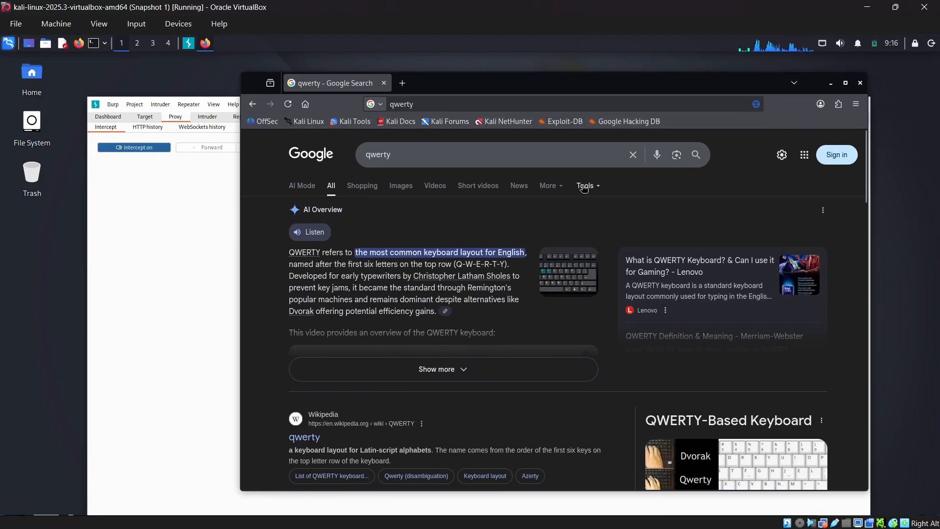
{"action": "left_click", "coordinate": [184, 220]}
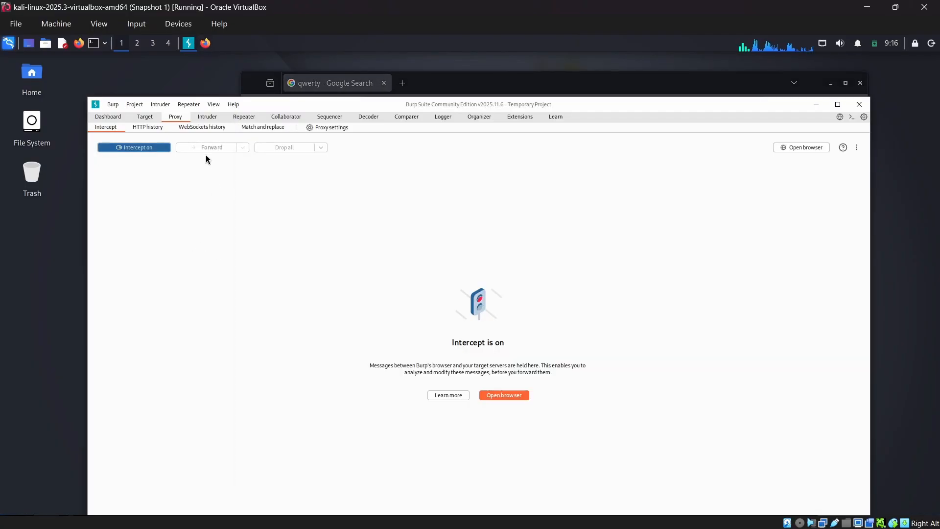
Look up the interface and port of the proxy listener in Burp's Proxy settings, and close the settings
{"action": "left_click", "coordinate": [337, 129]}
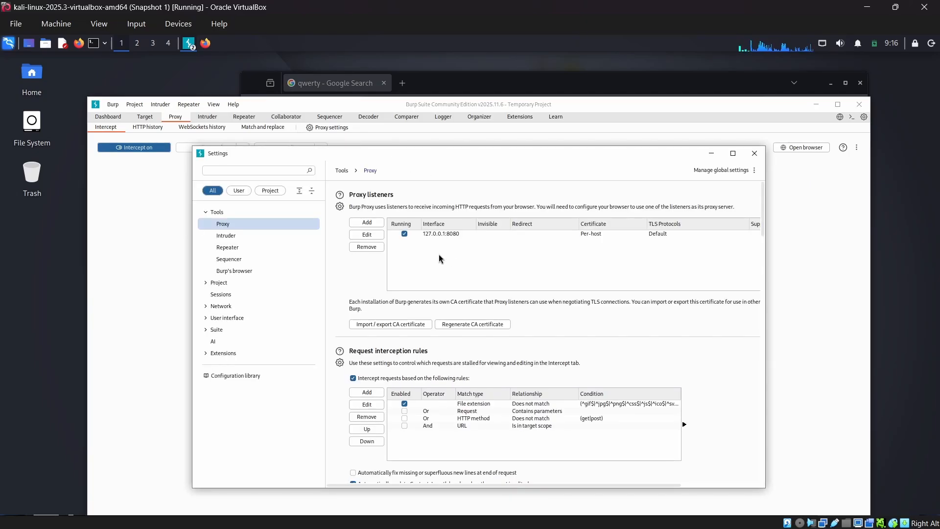
{"action": "left_click", "coordinate": [447, 235]}
{"action": "left_click", "coordinate": [753, 154]}
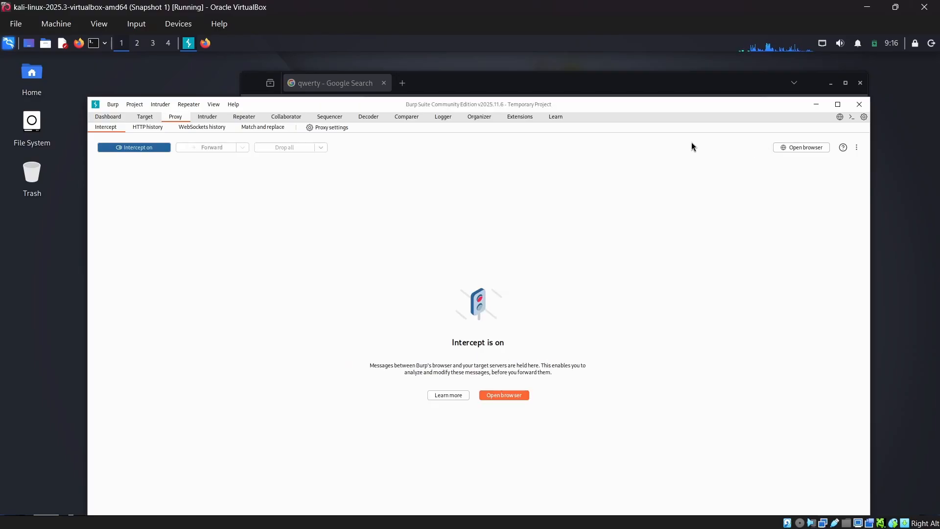
Switch to Firefox, replace the "qwerty" results tab with a blank tab, and dismiss the add-ons suggestion
{"action": "left_click", "coordinate": [566, 88]}
{"action": "left_click", "coordinate": [402, 84]}
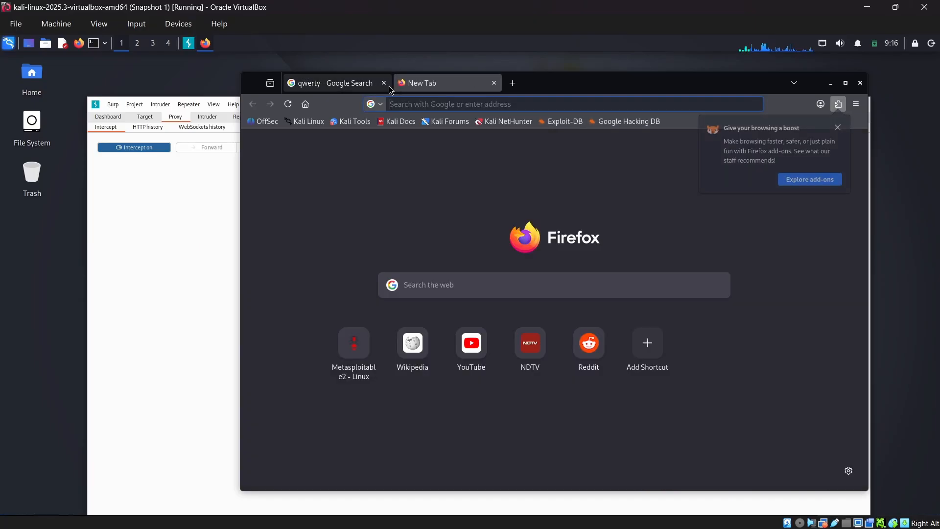
{"action": "left_click", "coordinate": [384, 83]}
{"action": "left_click", "coordinate": [838, 129]}
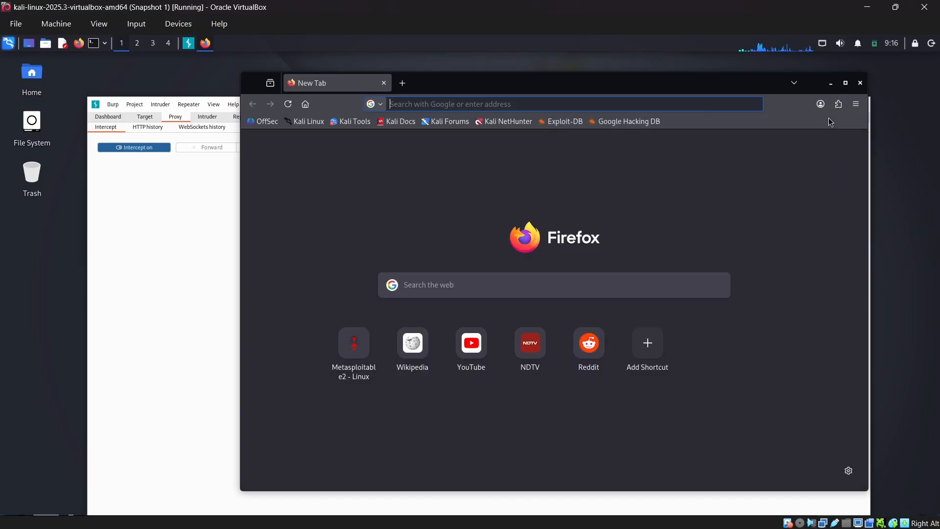
{"action": "left_click", "coordinate": [839, 104]}
{"action": "left_click", "coordinate": [402, 83]}
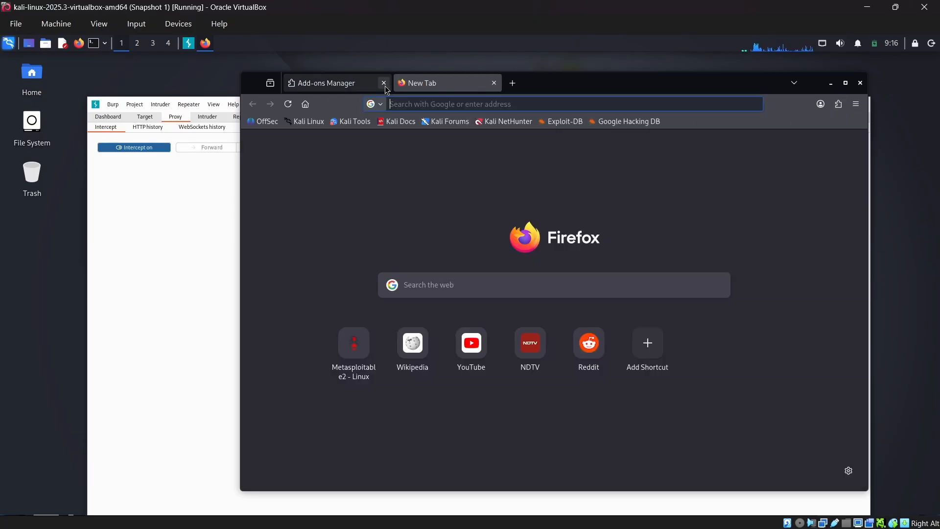
{"action": "left_click", "coordinate": [384, 82]}
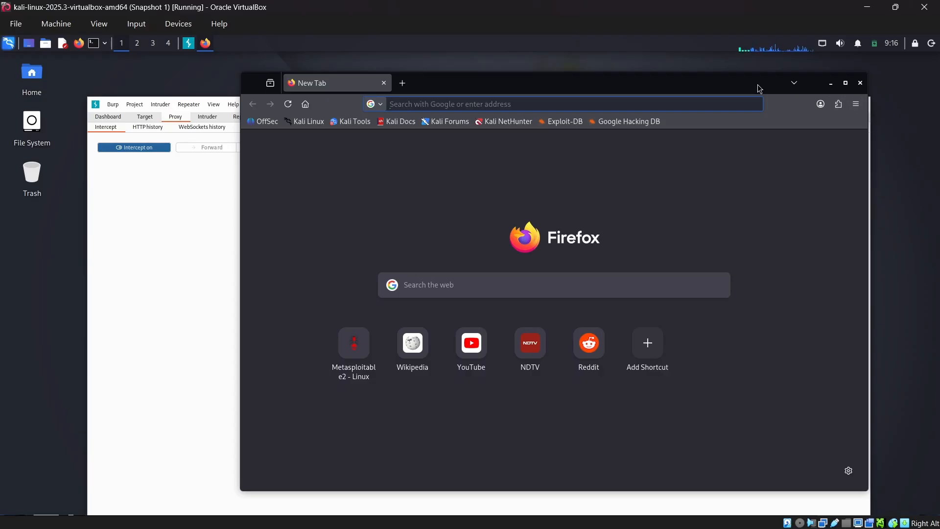
Search Firefox's settings for "proxy" and open the connection settings
{"action": "left_click_drag", "start_coordinate": [754, 92], "coordinate": [785, 93]}
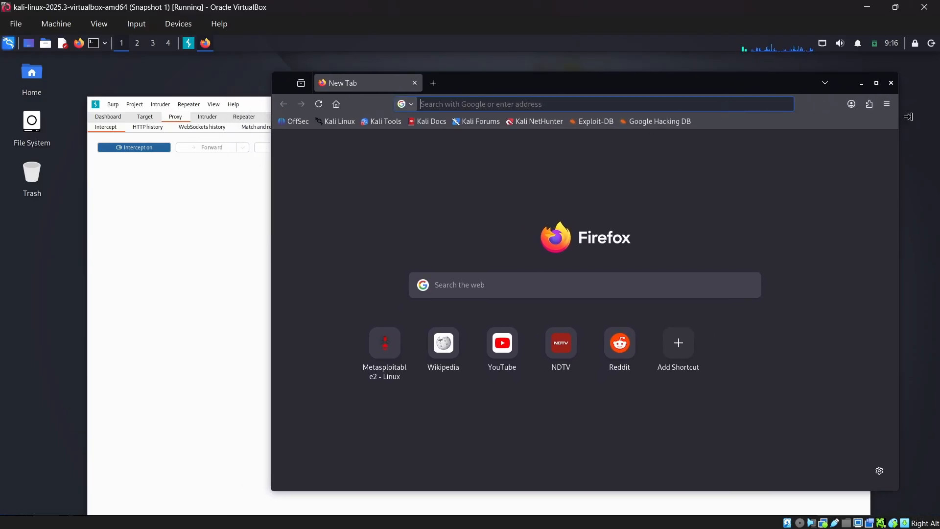
{"action": "left_click", "coordinate": [888, 105]}
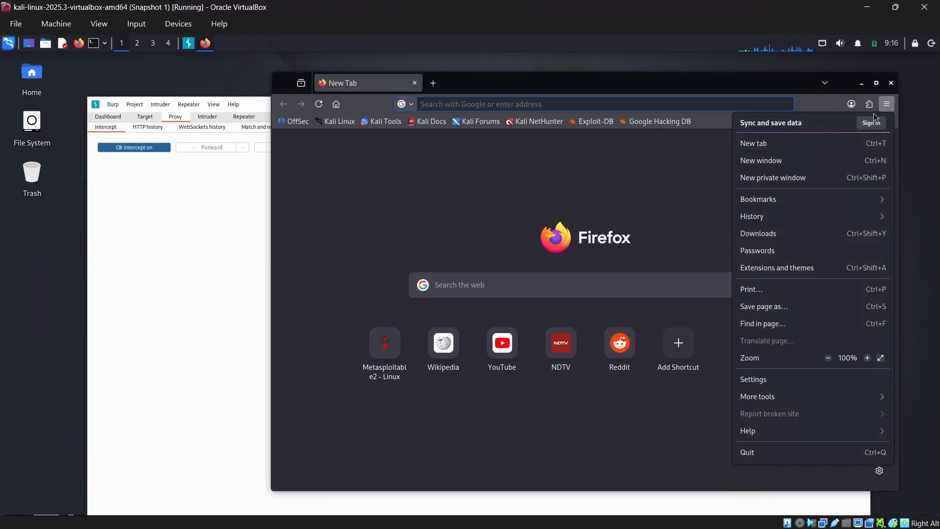
{"action": "left_click", "coordinate": [782, 383]}
{"action": "type", "text": "proxy"}
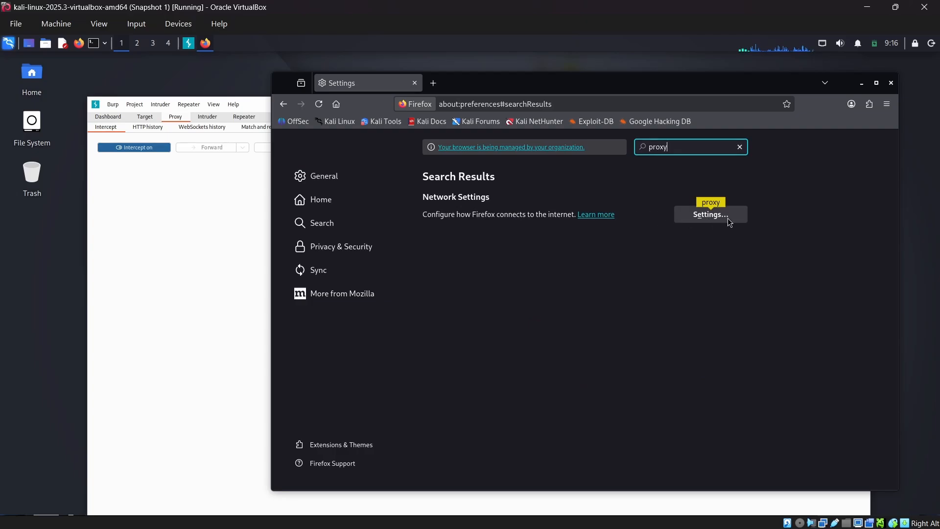
{"action": "left_click", "coordinate": [726, 218]}
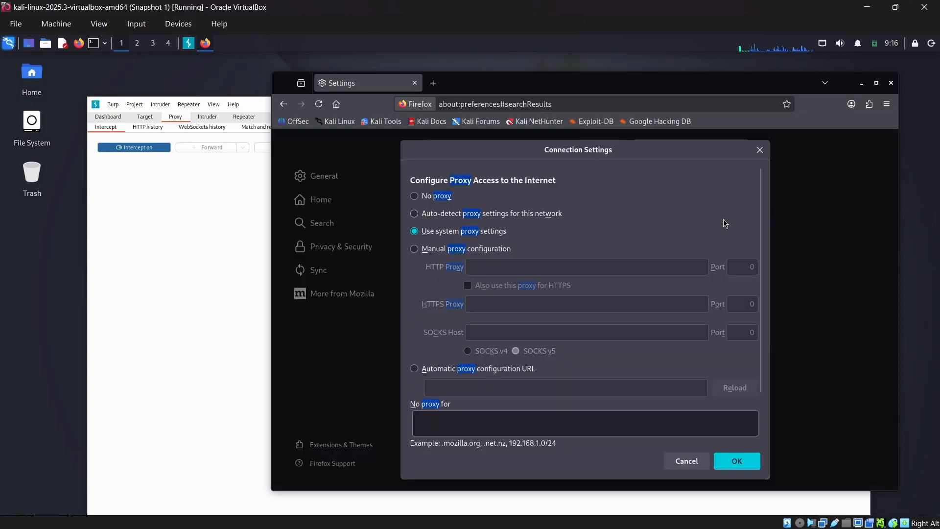
Configure a manual HTTP proxy at 127.0.0.1 with port 8080, use it for HTTPS too, and save the connection settings
{"action": "left_click", "coordinate": [415, 249]}
{"action": "left_click", "coordinate": [549, 272]}
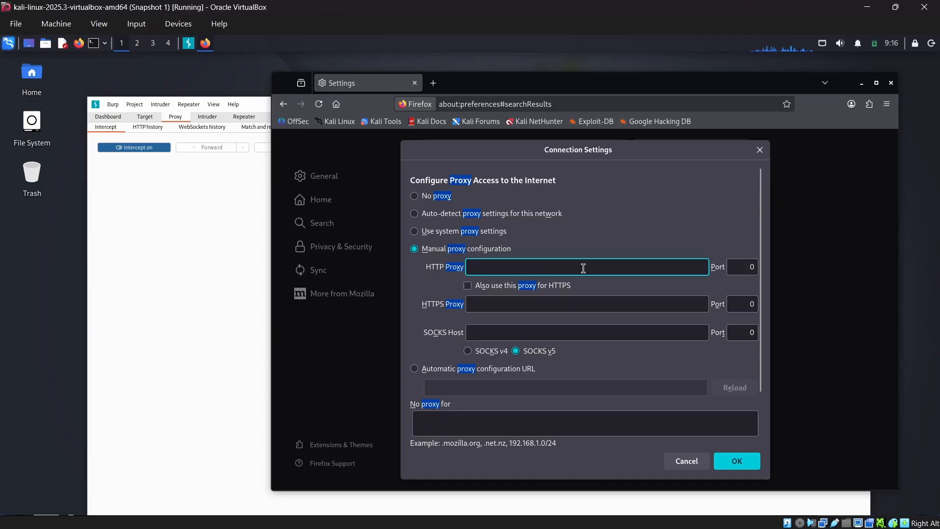
{"action": "type", "text": "127.0.0.1"}
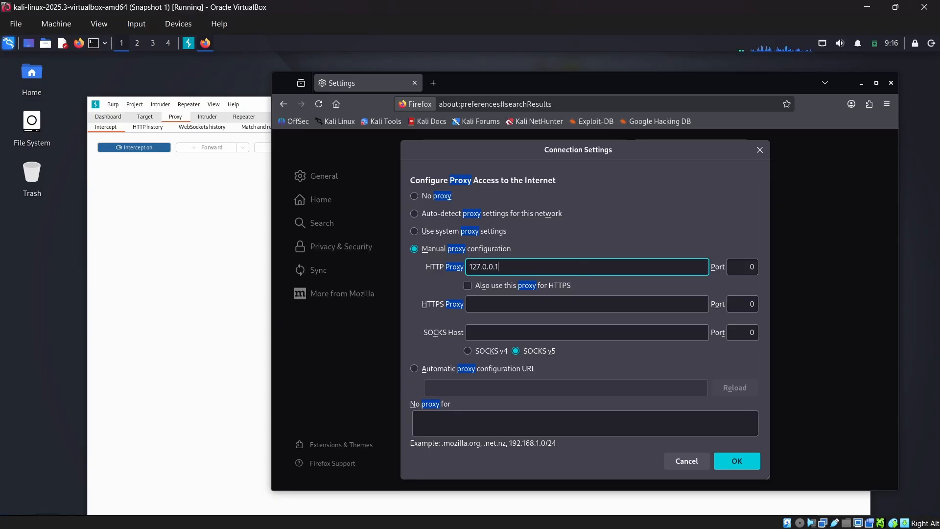
{"action": "left_click", "coordinate": [759, 268]}
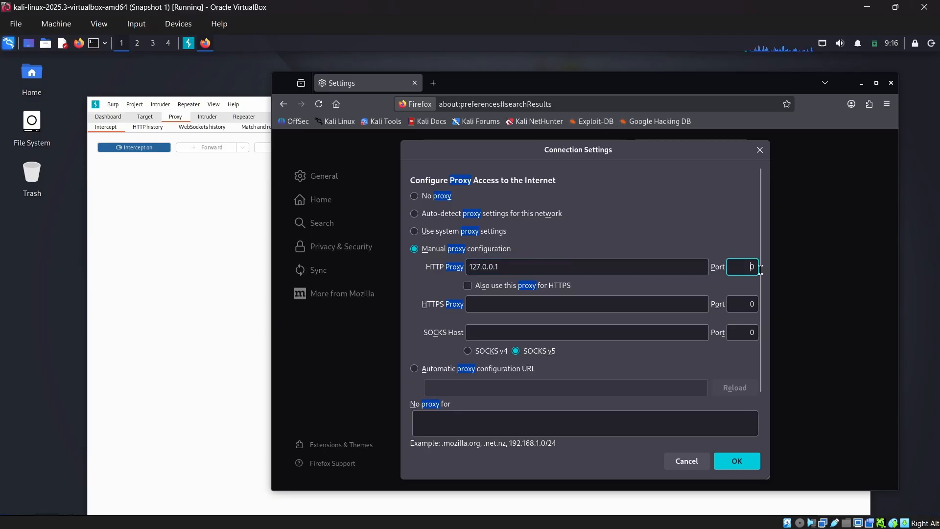
{"action": "key", "text": "BackSpace"}
{"action": "type", "text": "8080"}
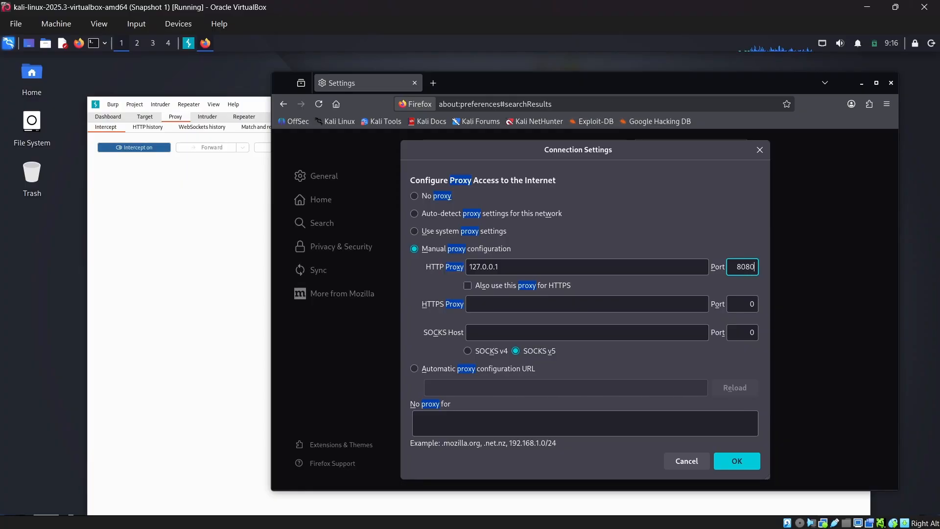
{"action": "left_click", "coordinate": [468, 288]}
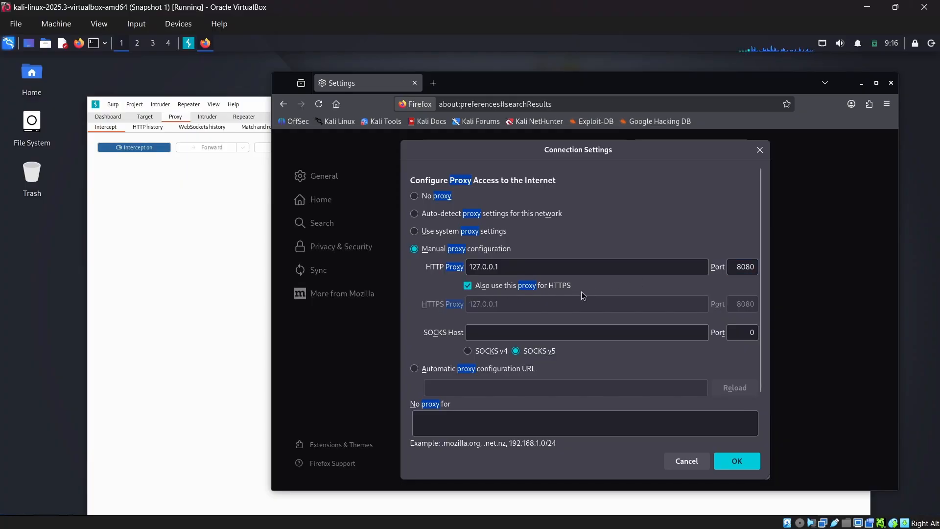
{"action": "left_click", "coordinate": [737, 461]}
Search for "asdf" in a new Firefox tab and check Burp's intercept queue for the request
{"action": "left_click", "coordinate": [433, 83]}
{"action": "type", "text": "asdf"}
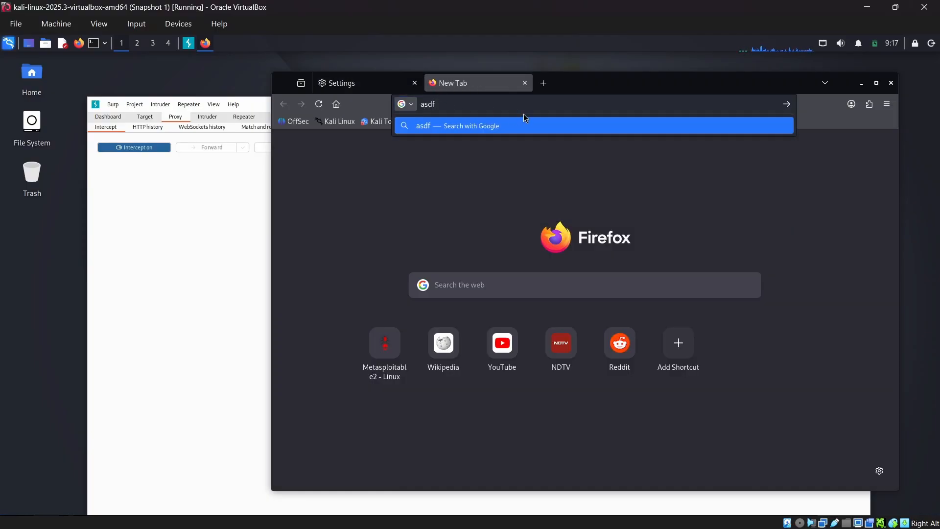
{"action": "key", "text": "Return"}
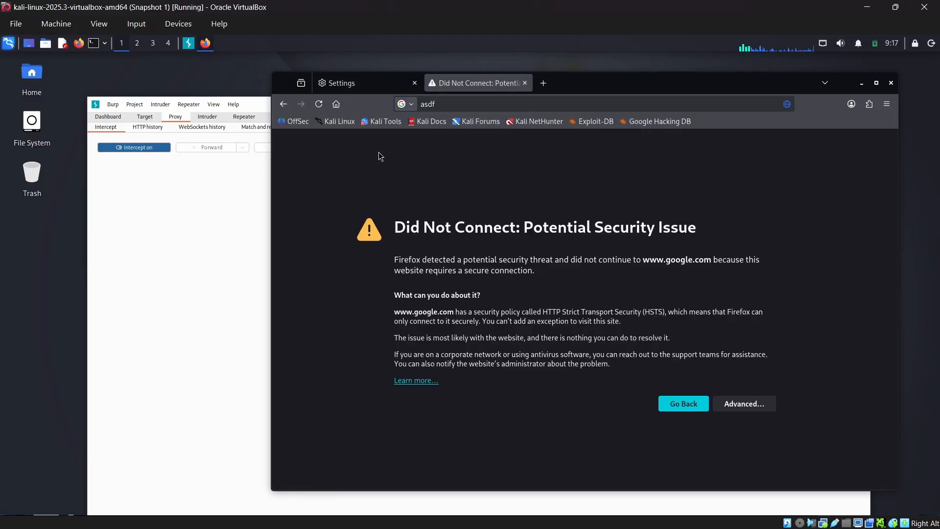
{"action": "left_click", "coordinate": [146, 179]}
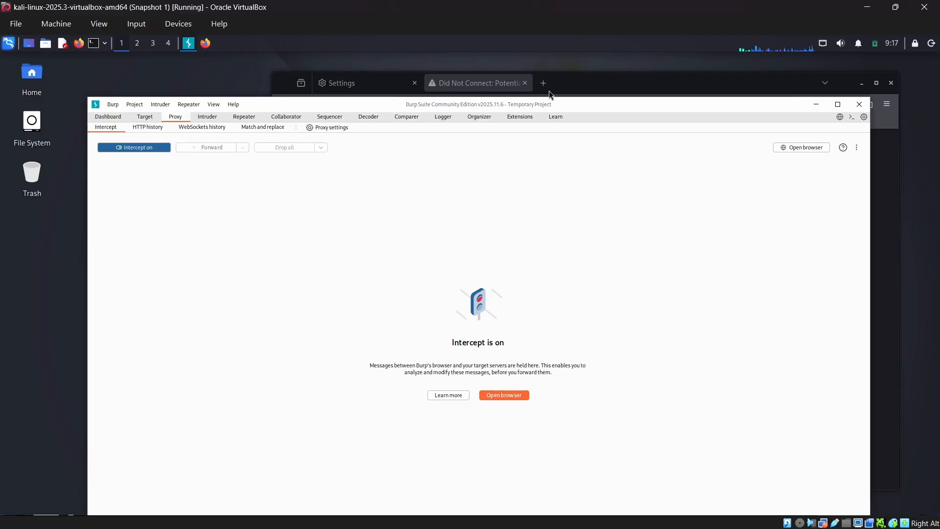
{"action": "left_click", "coordinate": [529, 87]}
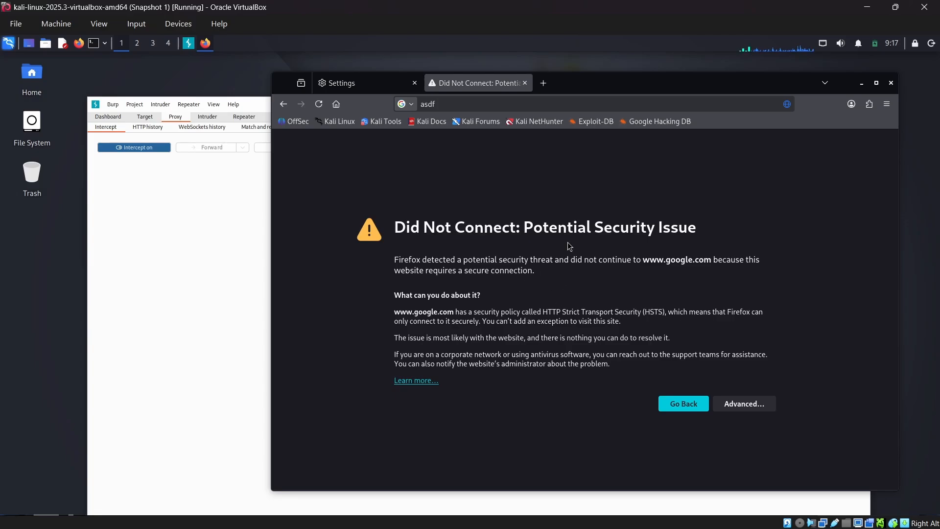
{"action": "left_click", "coordinate": [216, 225]}
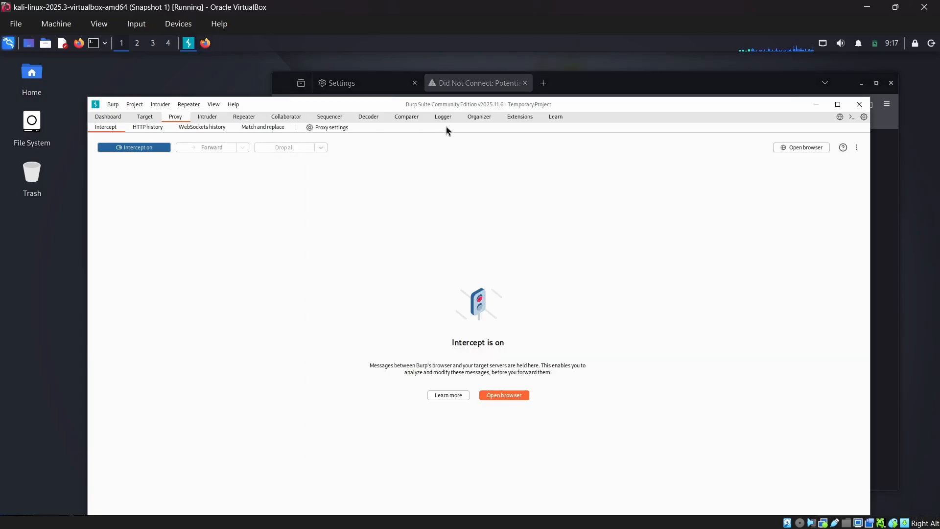
Load vulnweb.com in a new Firefox tab and arrange the windows so Burp's intercepted request can be viewed alongside
{"action": "left_click_drag", "start_coordinate": [445, 130], "coordinate": [500, 111]}
{"action": "left_click", "coordinate": [574, 88]}
{"action": "left_click_drag", "start_coordinate": [574, 89], "coordinate": [579, 89]}
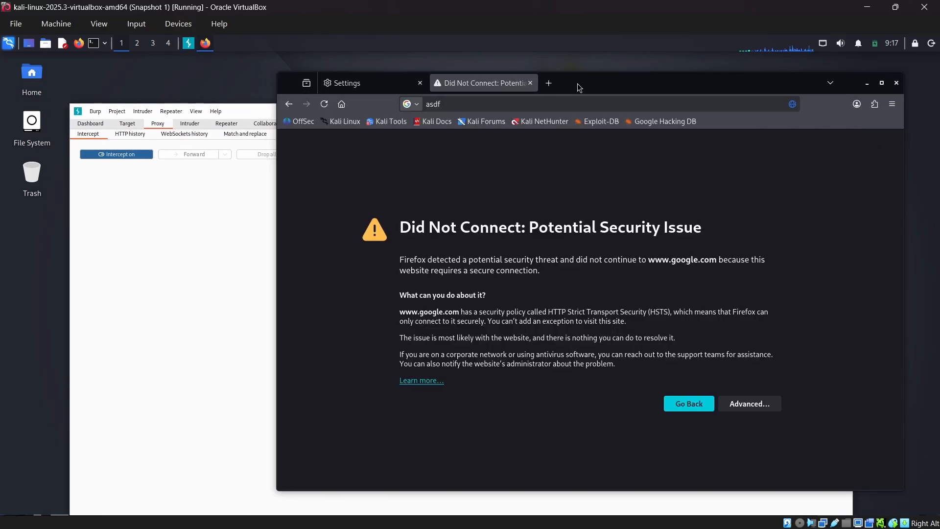
{"action": "left_click", "coordinate": [549, 83]}
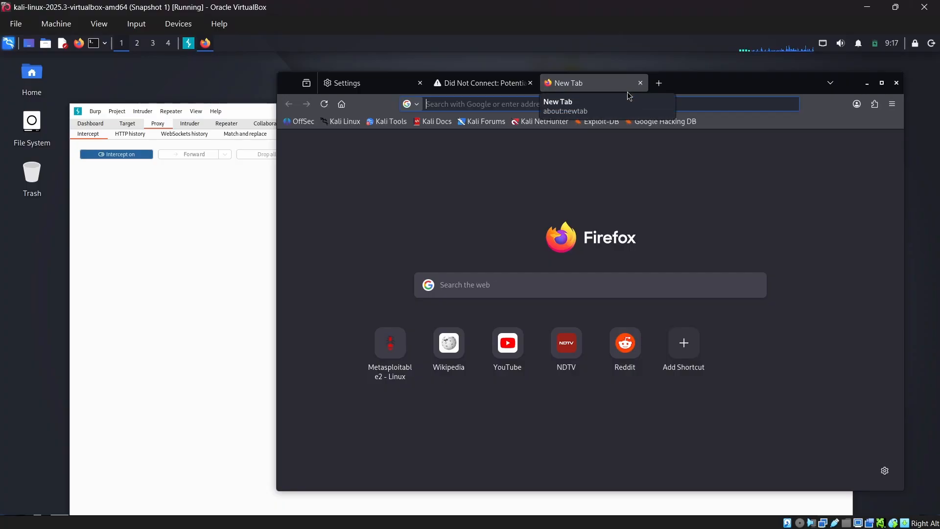
{"action": "type", "text": "vuln"}
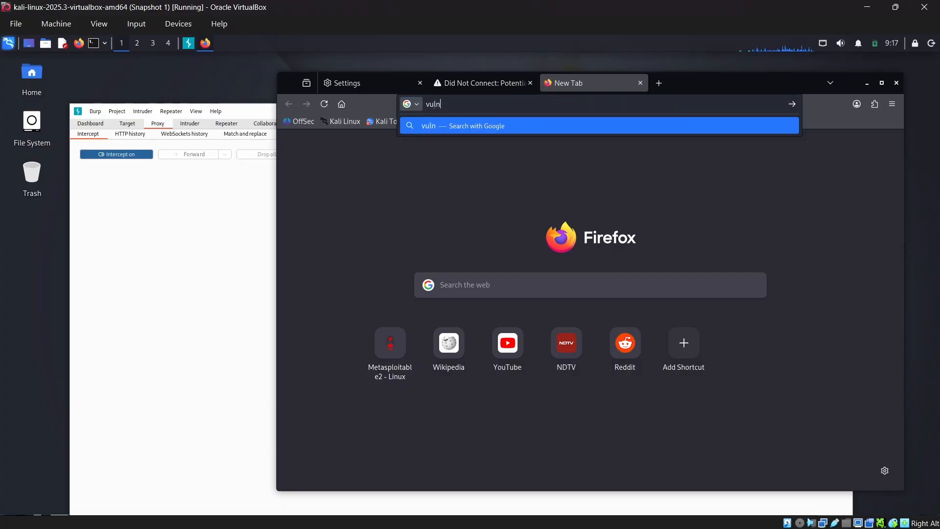
{"action": "type", "text": "web.com"}
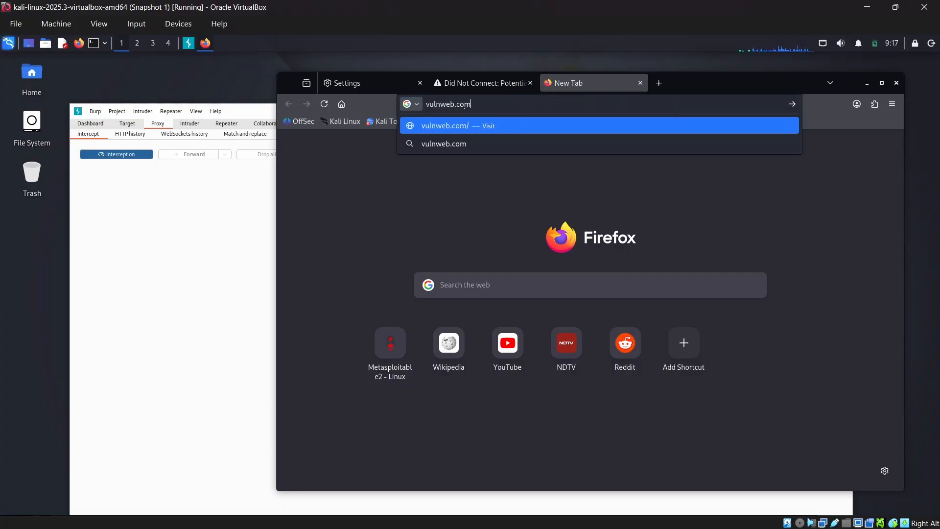
{"action": "key", "text": "Return"}
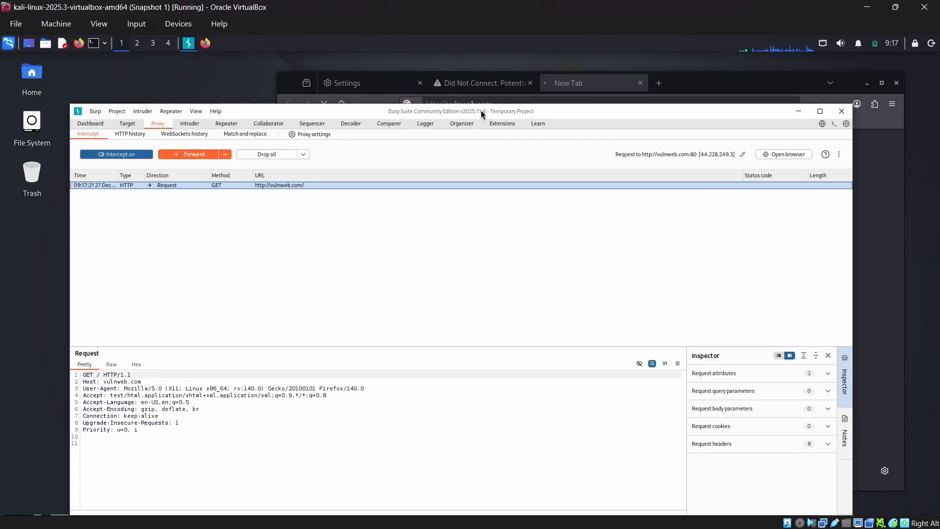
{"action": "left_click_drag", "start_coordinate": [481, 110], "coordinate": [574, 138]}
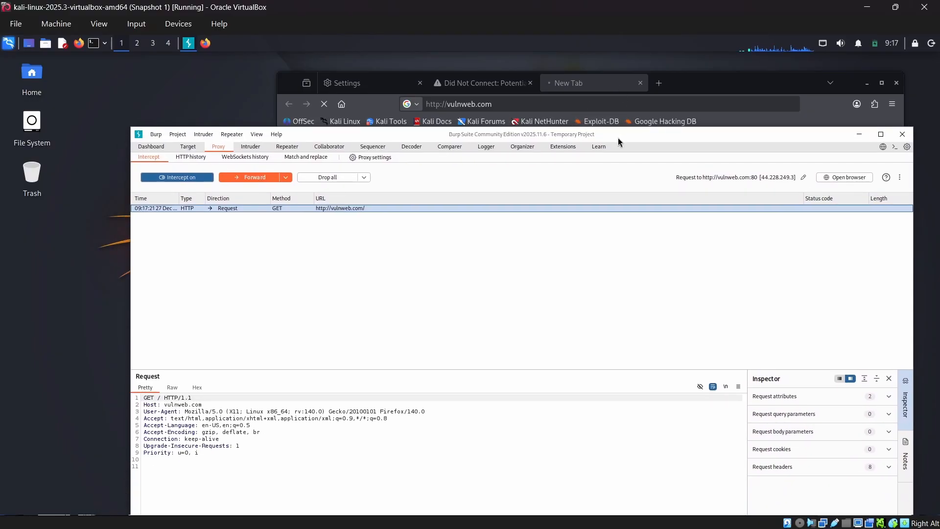
{"action": "left_click", "coordinate": [673, 89]}
{"action": "left_click", "coordinate": [664, 89]}
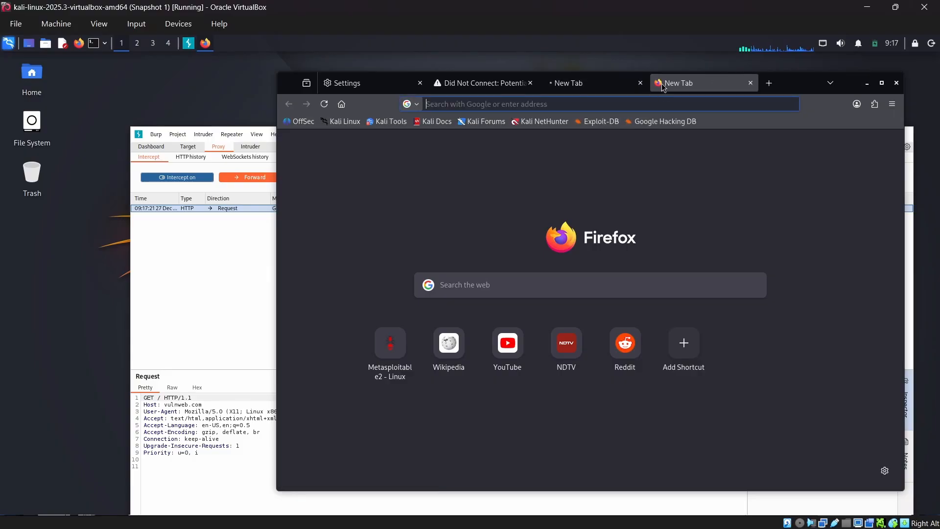
{"action": "type", "text": "ht"}
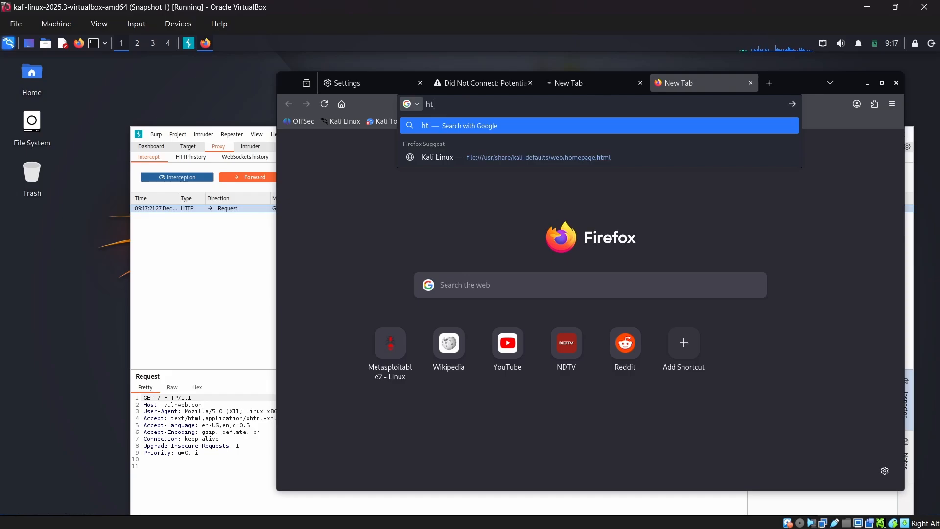
{"action": "type", "text": "tps:"}
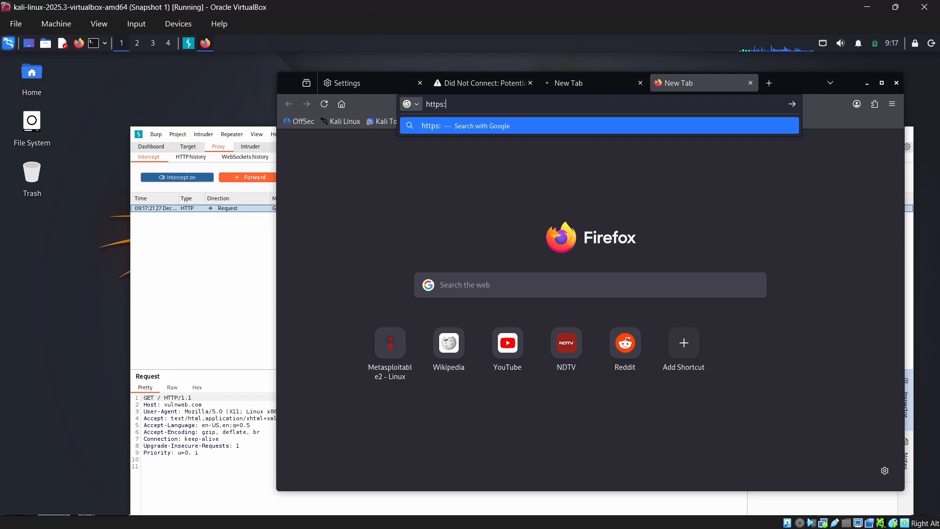
{"action": "key", "text": "BackSpace"}
{"action": "key", "text": "BackSpace"}
{"action": "key", "text": "BackSpace"}
{"action": "key", "text": "BackSpace"}
{"action": "key", "text": "BackSpace"}
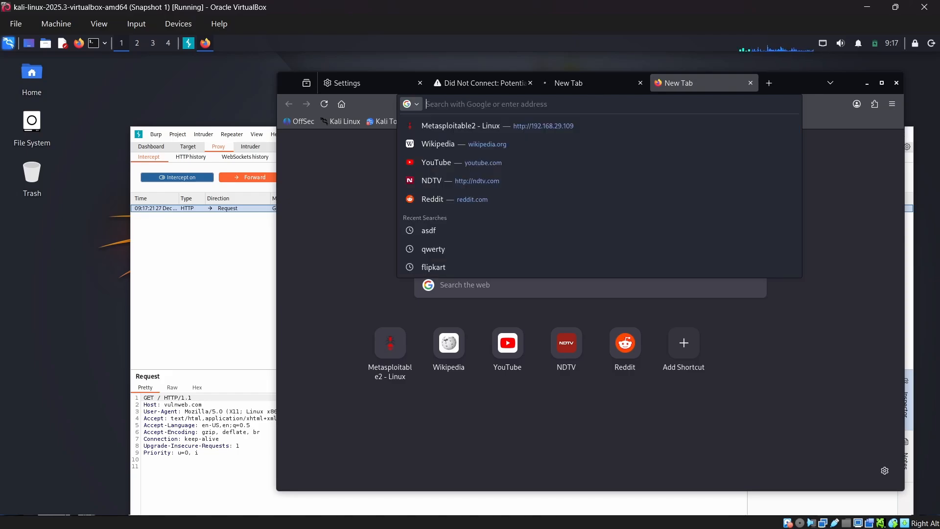
{"action": "type", "text": "bu"}
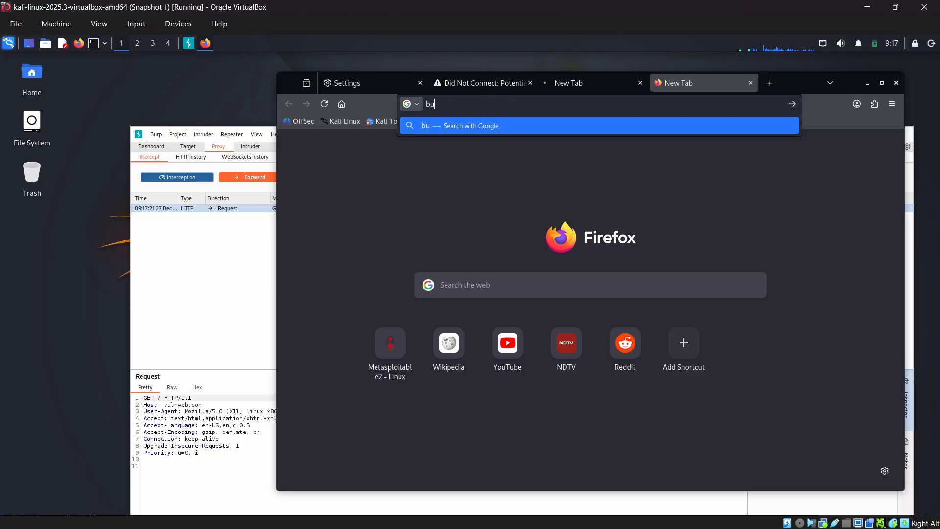
{"action": "left_click", "coordinate": [893, 104]}
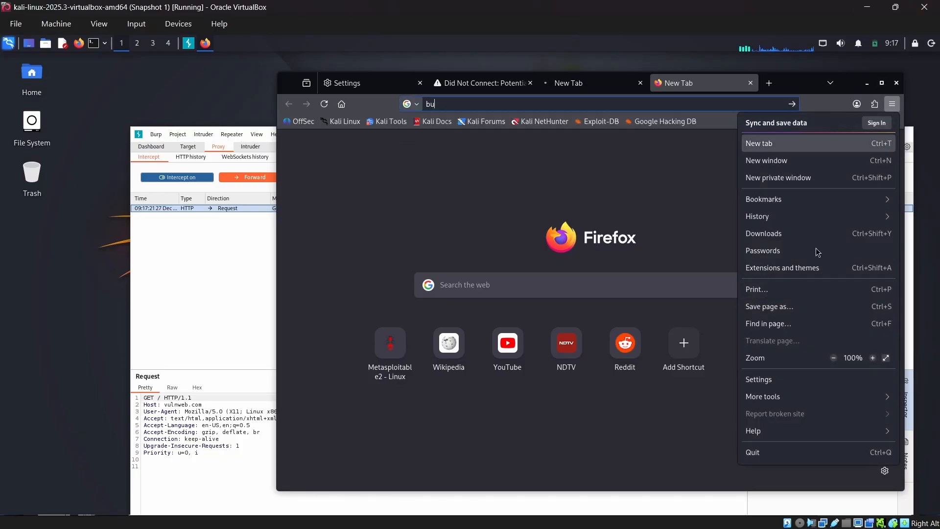
{"action": "left_click", "coordinate": [646, 184]}
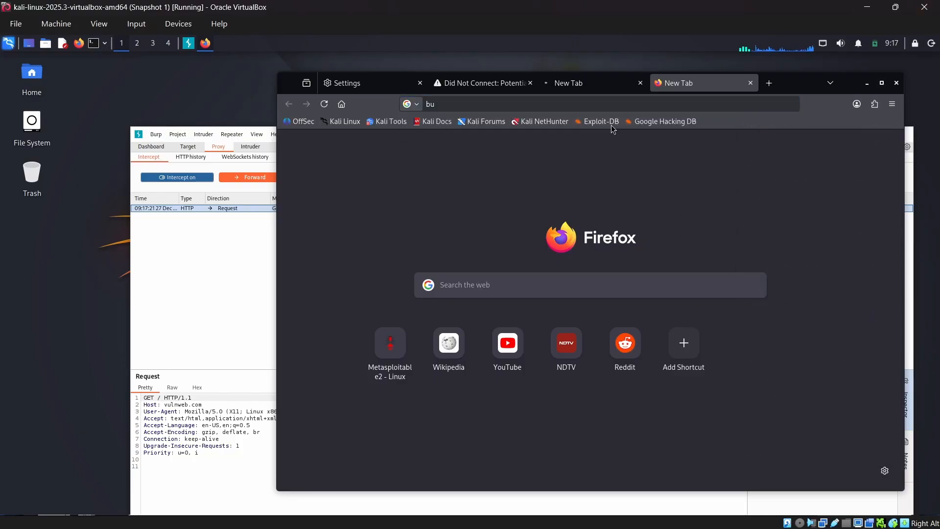
{"action": "left_click", "coordinate": [557, 109]}
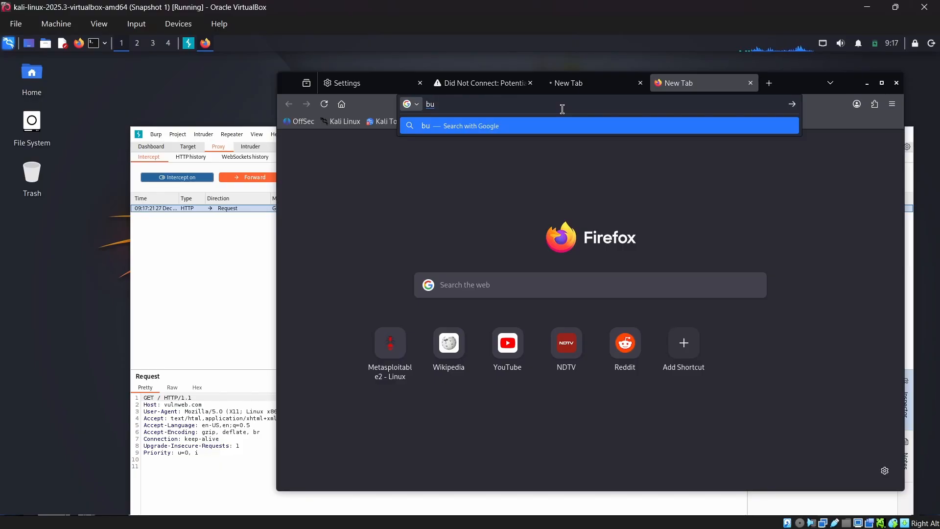
{"action": "key", "text": "ctrl+a"}
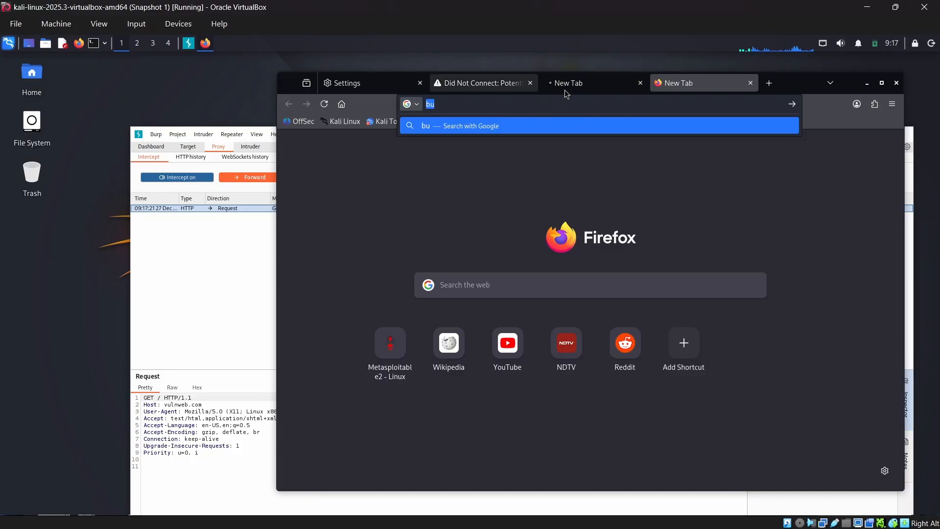
Search Firefox's settings for "proxy", review the manual proxy configuration in the connection settings, and return to the new tab
{"action": "left_click", "coordinate": [892, 103]}
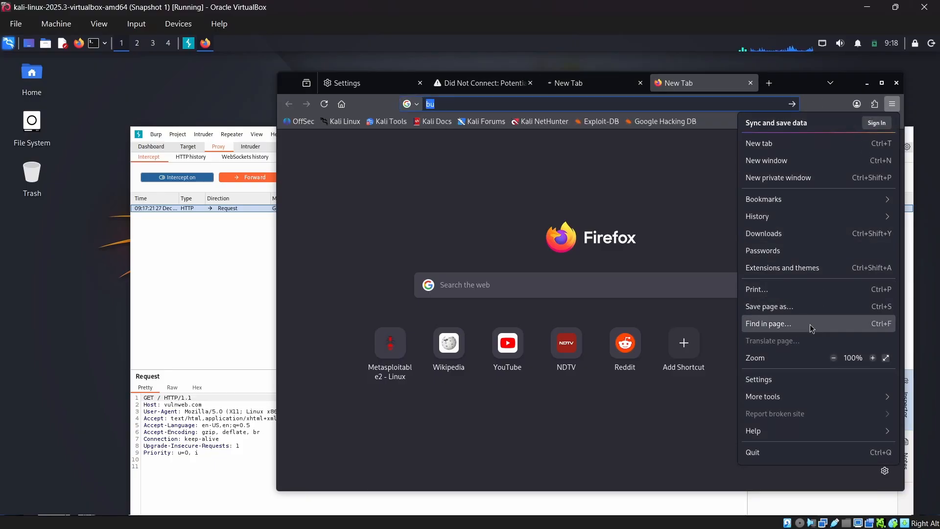
{"action": "left_click", "coordinate": [774, 380]}
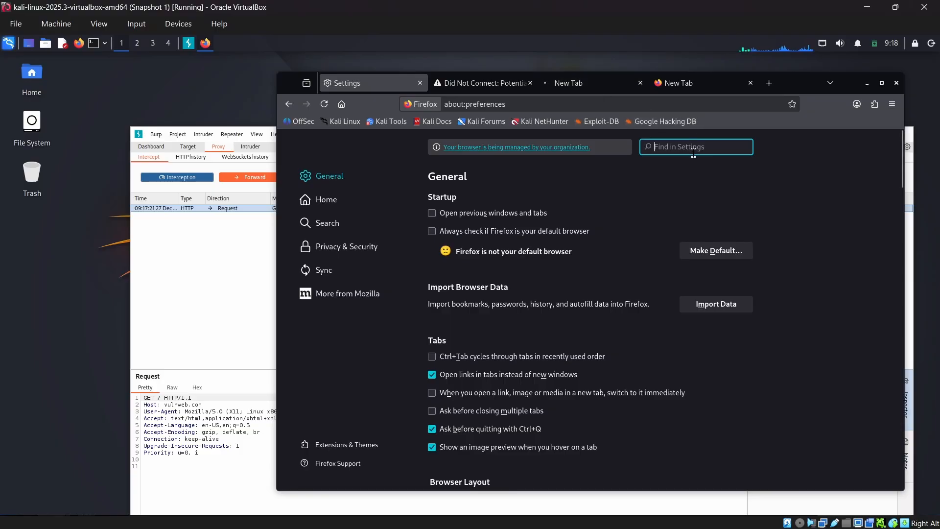
{"action": "type", "text": "proxy"}
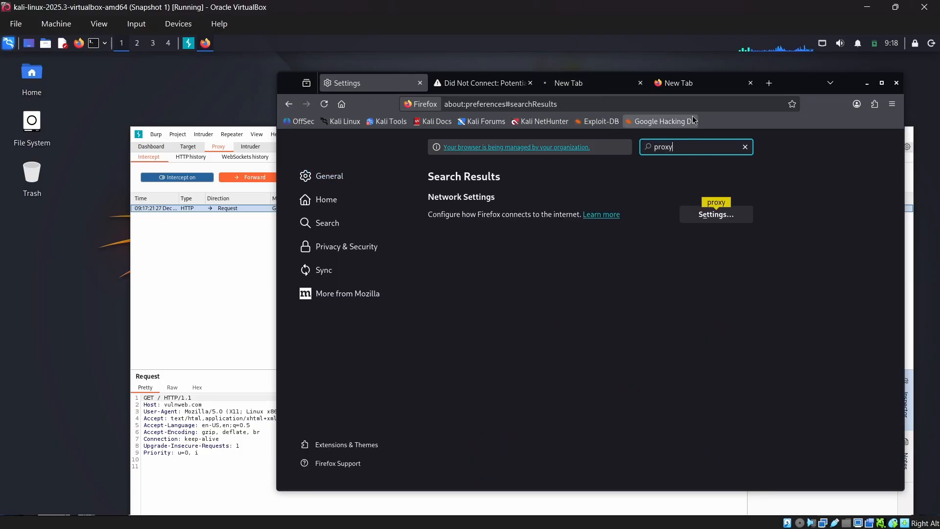
{"action": "left_click", "coordinate": [735, 216]}
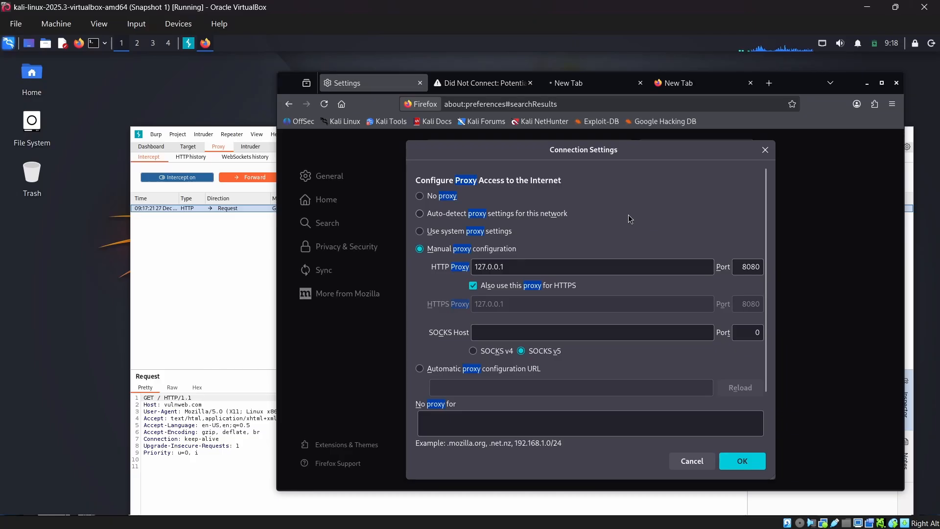
{"action": "left_click", "coordinate": [765, 150]}
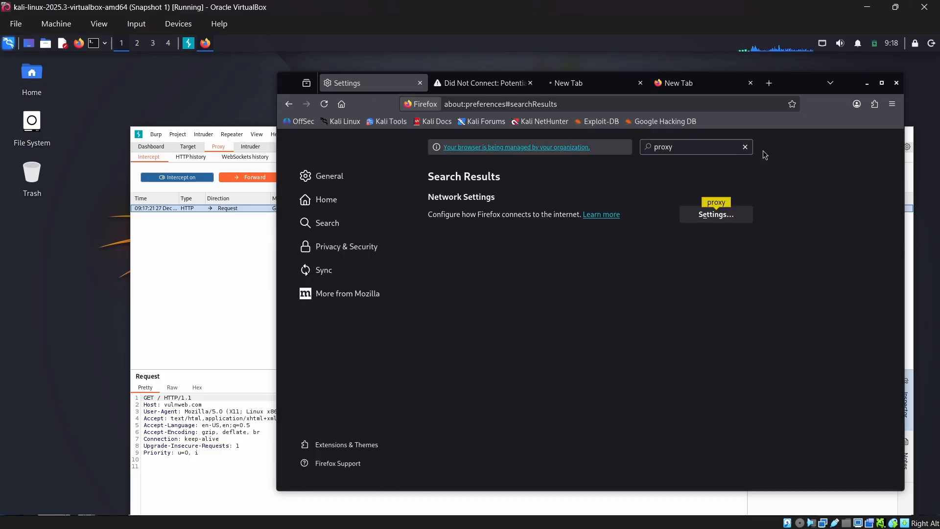
{"action": "left_click", "coordinate": [692, 82]}
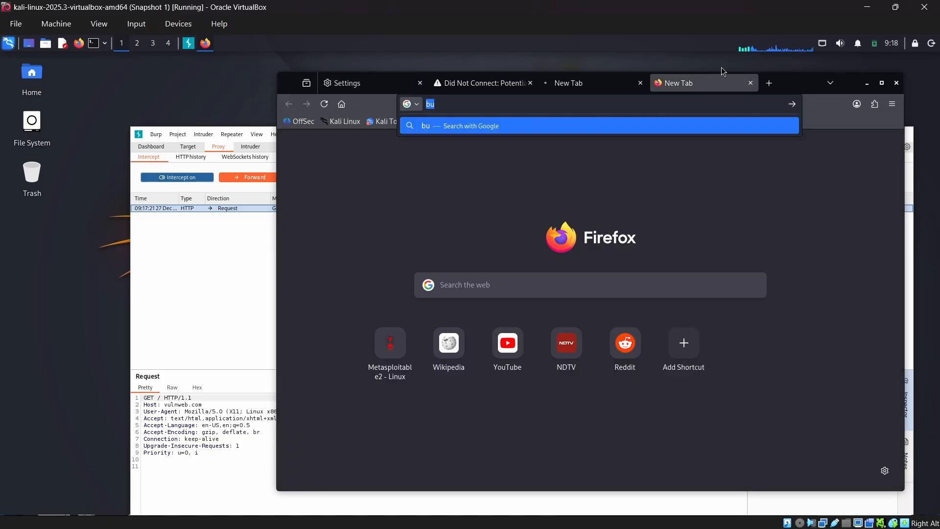
Turn off request interception in Burp and test browsing by searching for "aaaa" in two new Firefox tabs
{"action": "left_click", "coordinate": [183, 178]}
{"action": "left_click", "coordinate": [786, 80]}
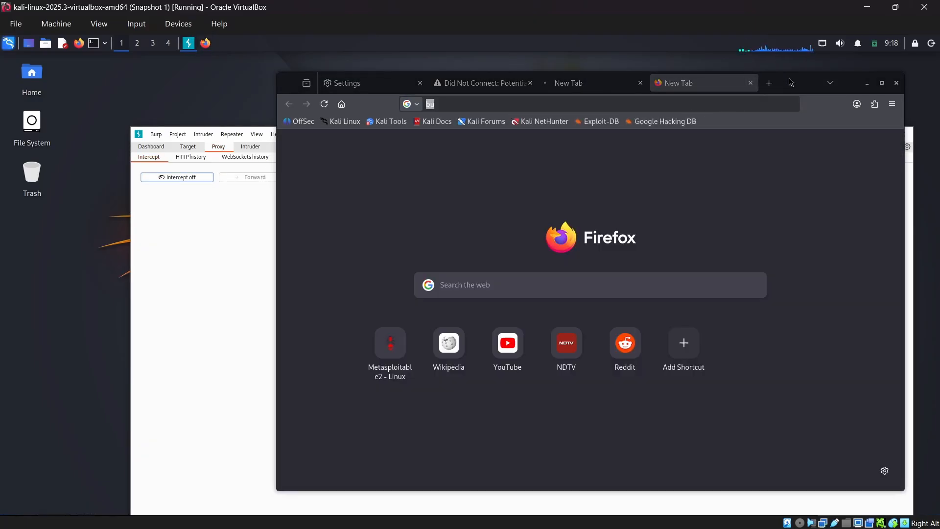
{"action": "left_click", "coordinate": [772, 86]}
{"action": "type", "text": "aaaa"}
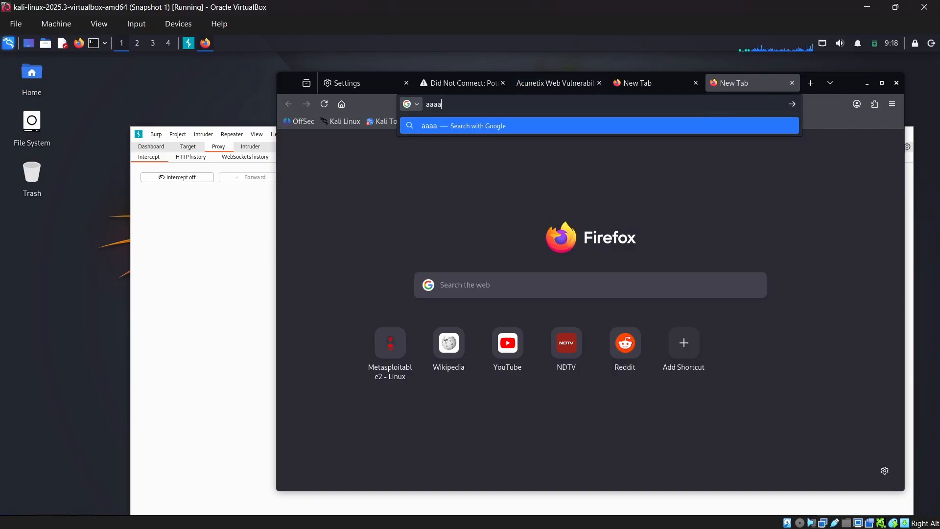
{"action": "key", "text": "Return"}
{"action": "left_click_drag", "start_coordinate": [410, 203], "coordinate": [391, 189]}
{"action": "left_click", "coordinate": [636, 229]}
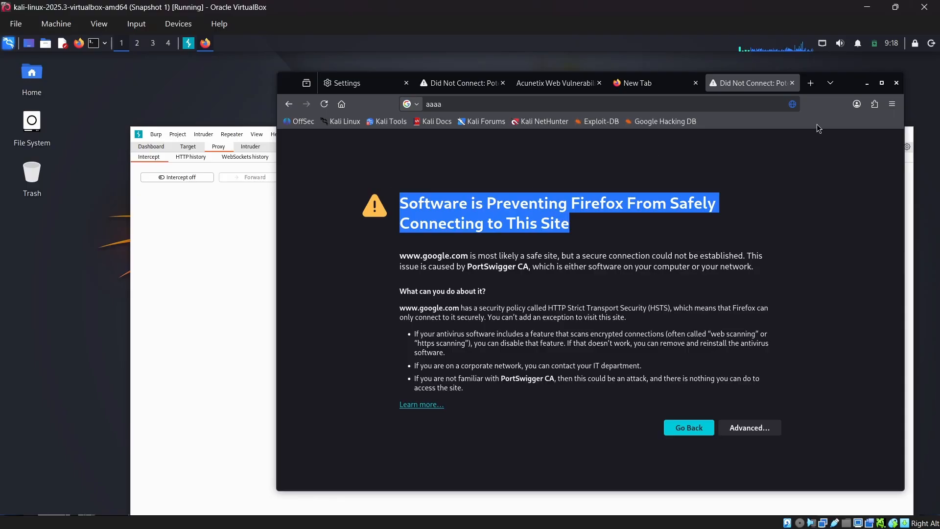
{"action": "left_click", "coordinate": [811, 82]}
{"action": "type", "text": "aaaa"}
{"action": "key", "text": "Return"}
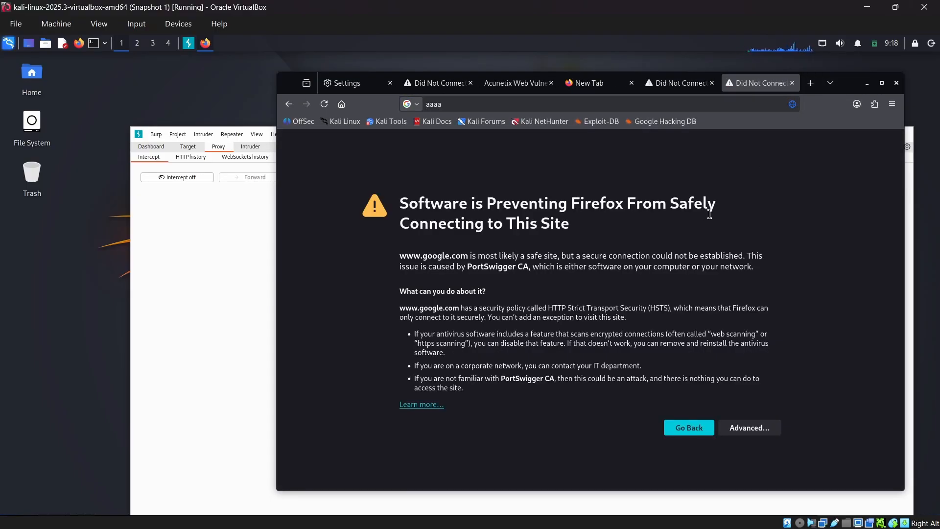
Find the proxy options in Firefox's settings, switch the connection to use system proxy settings, and save
{"action": "left_click", "coordinate": [876, 110]}
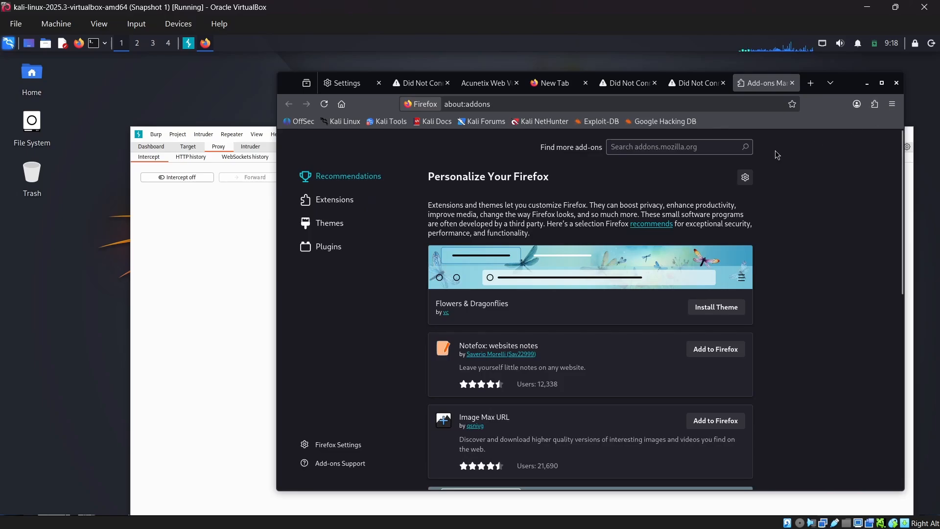
{"action": "left_click", "coordinate": [890, 105]}
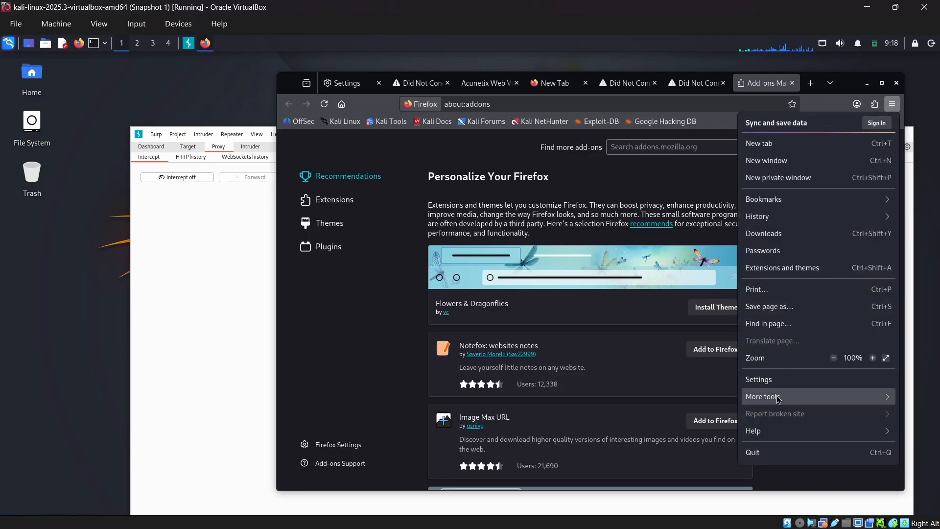
{"action": "left_click", "coordinate": [782, 378]}
{"action": "left_click", "coordinate": [706, 152]}
{"action": "type", "text": "p"}
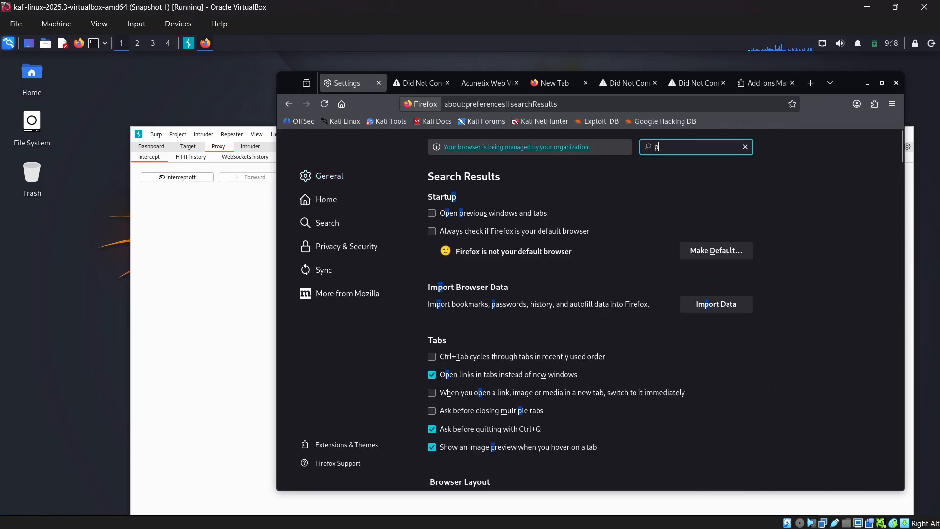
{"action": "type", "text": "roxy"}
{"action": "left_click", "coordinate": [729, 209]}
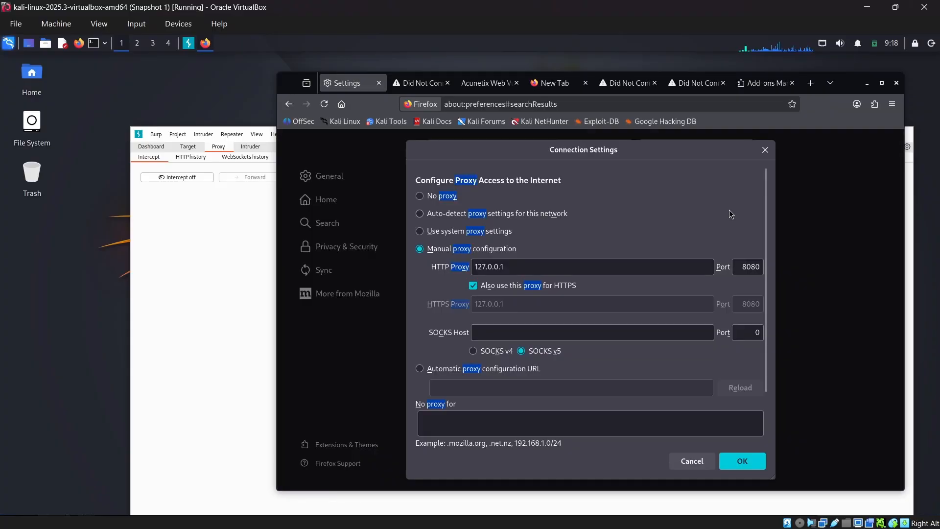
{"action": "left_click", "coordinate": [420, 231]}
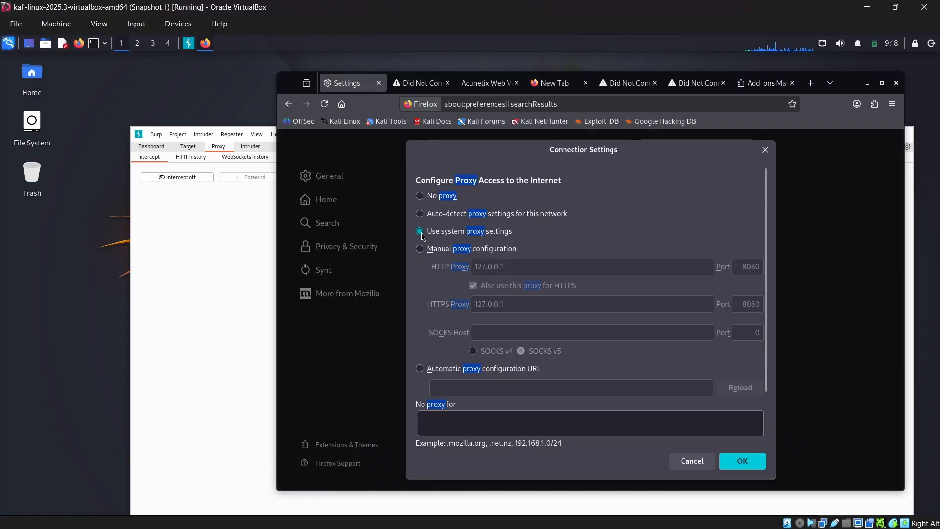
{"action": "left_click", "coordinate": [743, 460]}
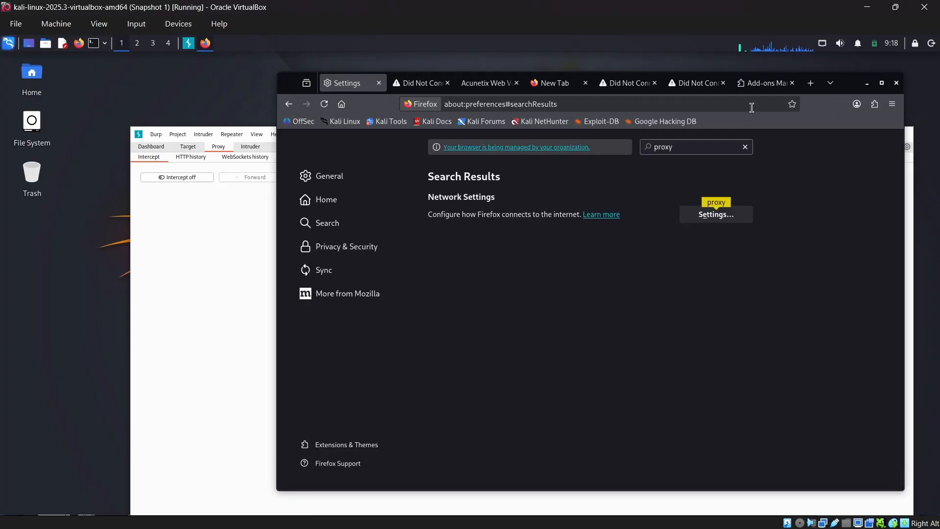
Rerun the "aaaa" search in its existing tab to check browsing without the manual proxy
{"action": "left_click", "coordinate": [695, 83]}
{"action": "left_click", "coordinate": [640, 104]}
{"action": "key", "text": "Return"}
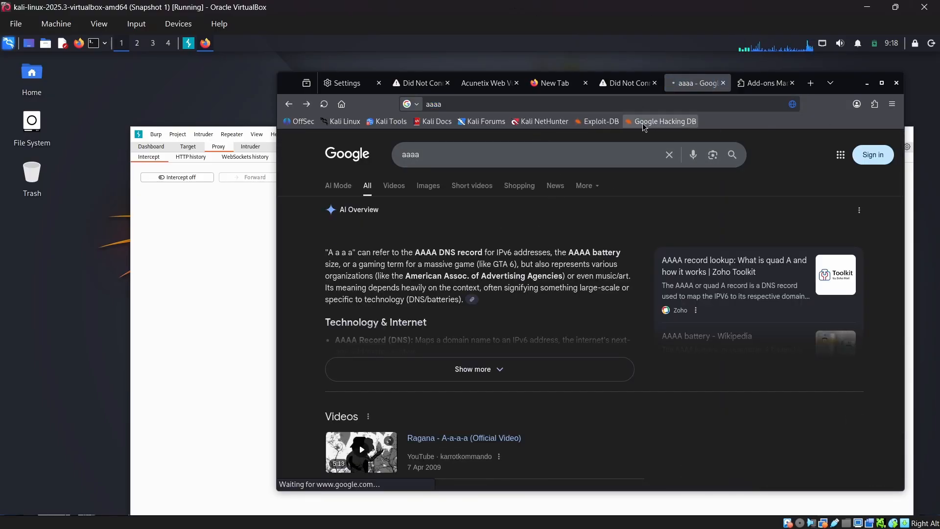
{"action": "left_click", "coordinate": [874, 106]}
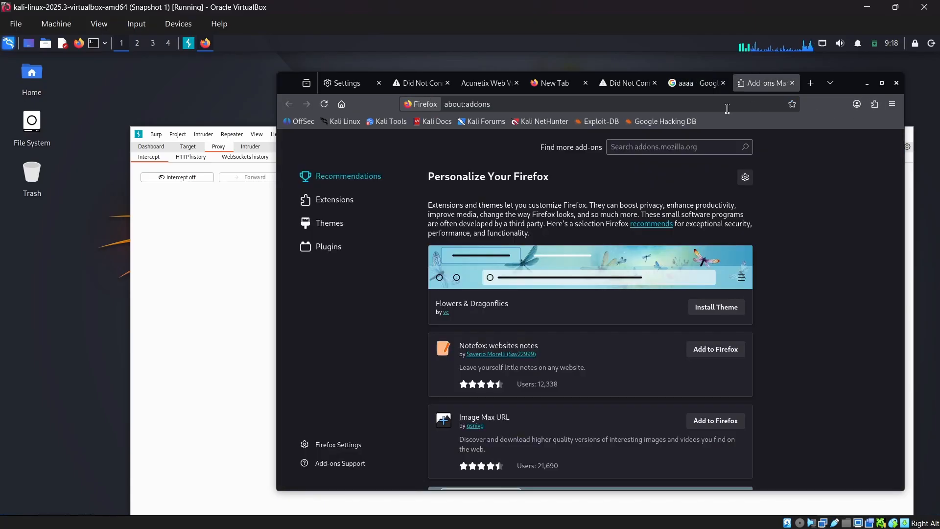
{"action": "left_click", "coordinate": [695, 82]}
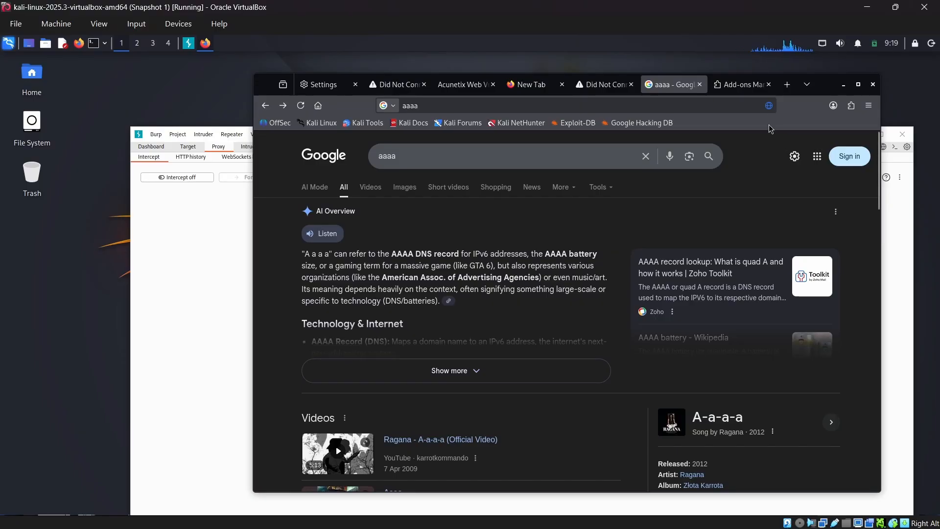
Search Firefox's add-ons for "proxy", install the FoxyProxy Standard extension, and acknowledge its installation
{"action": "left_click", "coordinate": [745, 86]}
{"action": "left_click", "coordinate": [672, 147]}
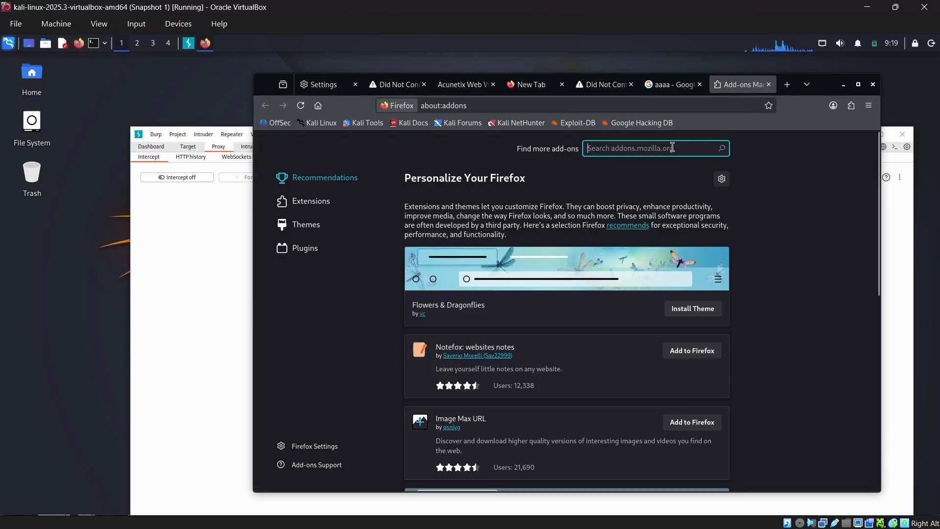
{"action": "type", "text": "proxy"}
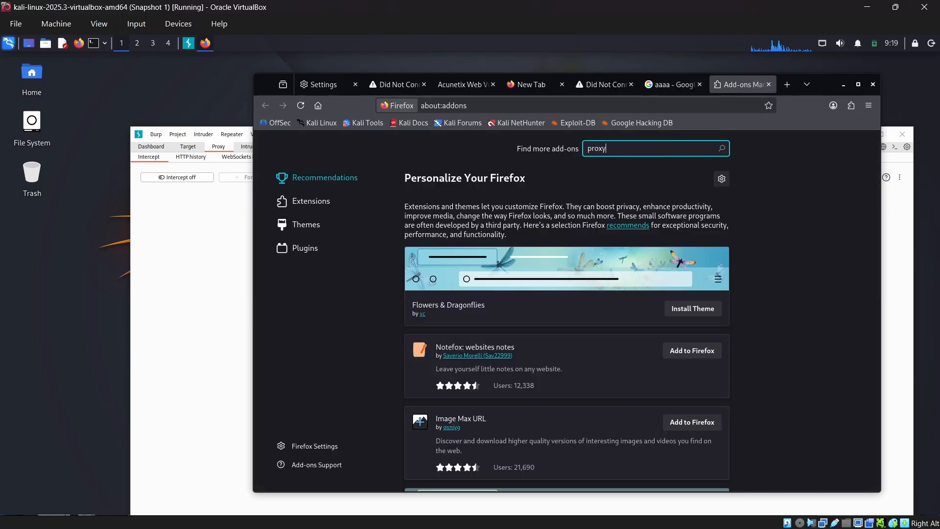
{"action": "key", "text": "Return"}
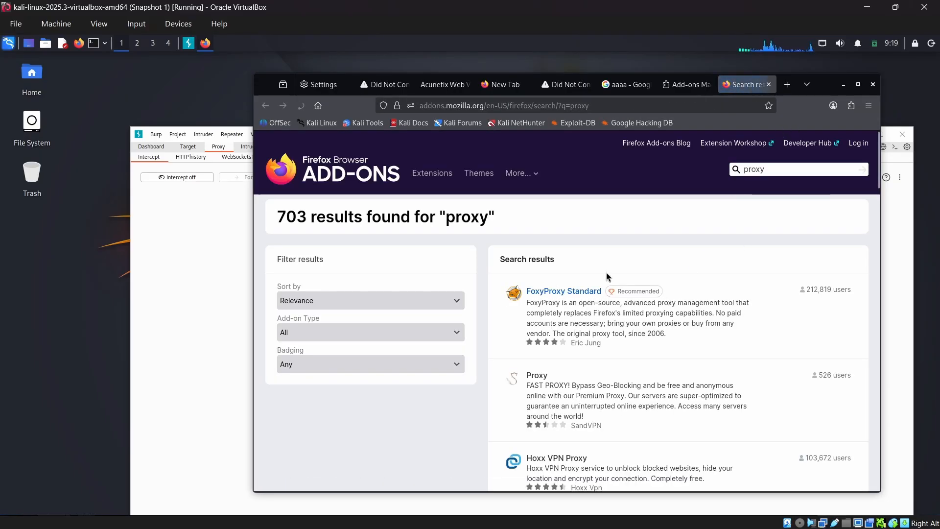
{"action": "left_click", "coordinate": [582, 292]}
{"action": "left_click", "coordinate": [784, 230]}
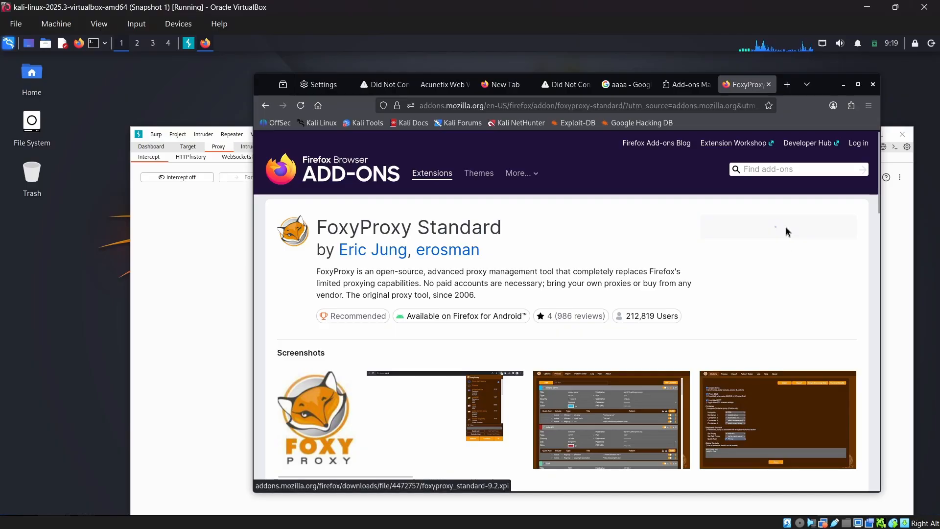
{"action": "left_click", "coordinate": [836, 263]}
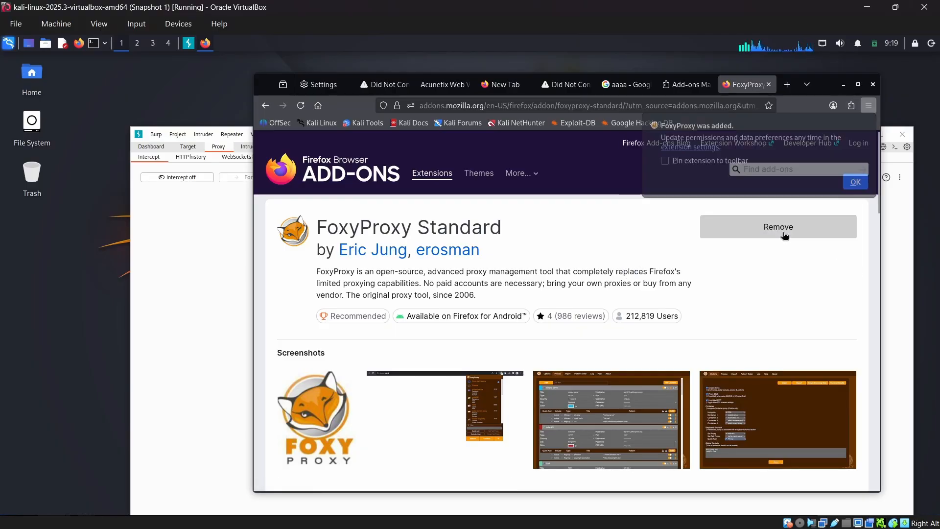
{"action": "left_click", "coordinate": [852, 182]}
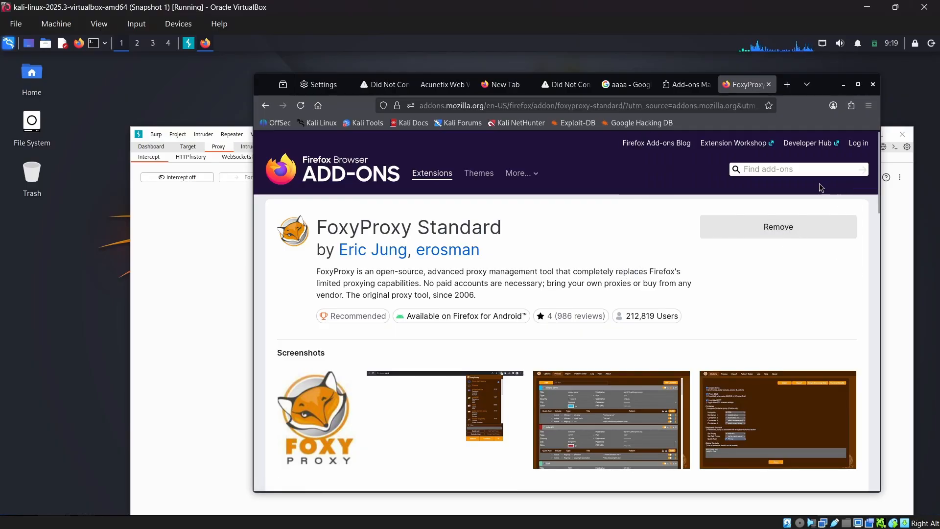
Open the FoxyProxy extension from a new Firefox tab and go to its options page
{"action": "left_click", "coordinate": [787, 85]}
{"action": "left_click", "coordinate": [852, 106]}
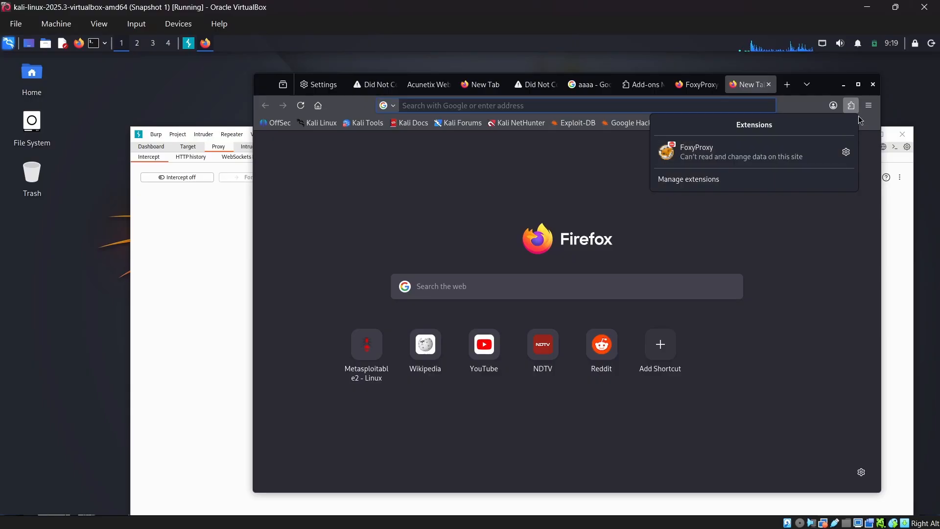
{"action": "left_click", "coordinate": [708, 88]}
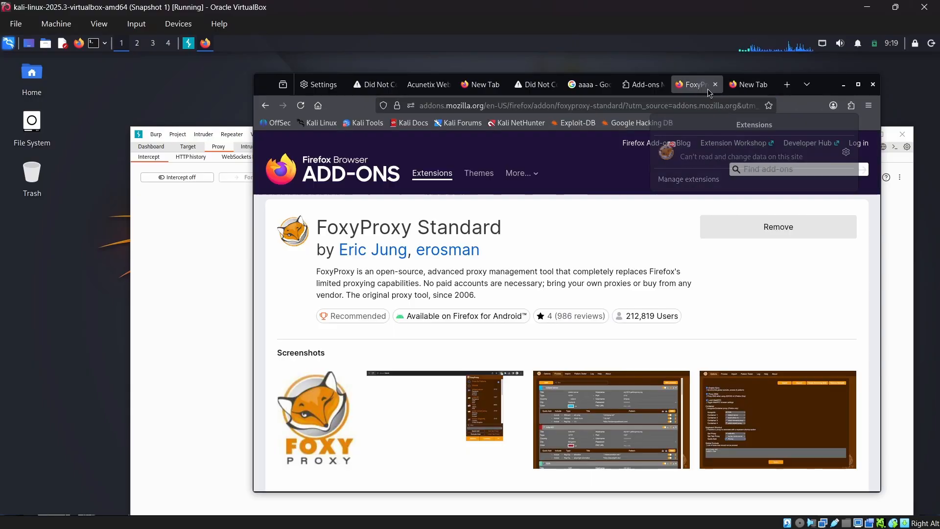
{"action": "left_click", "coordinate": [753, 88]}
{"action": "left_click", "coordinate": [852, 106]}
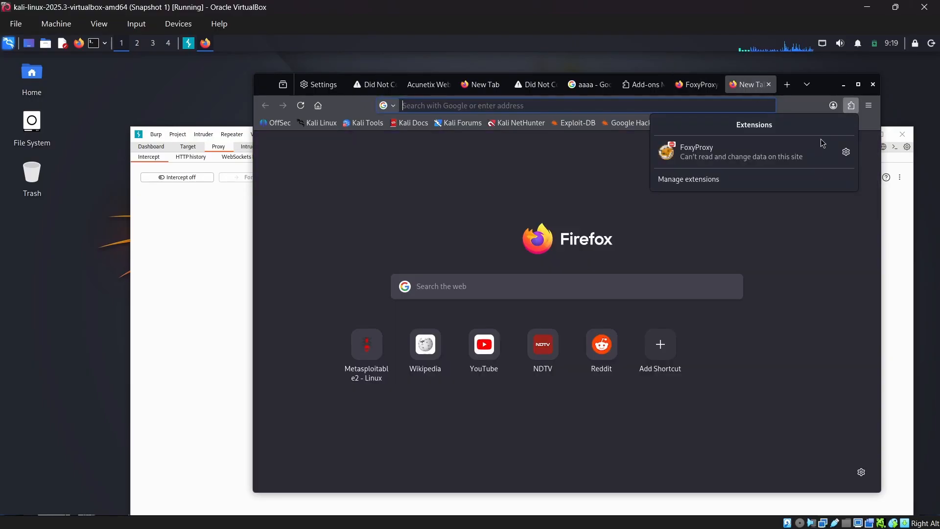
{"action": "left_click", "coordinate": [771, 163]}
{"action": "left_click", "coordinate": [739, 272]}
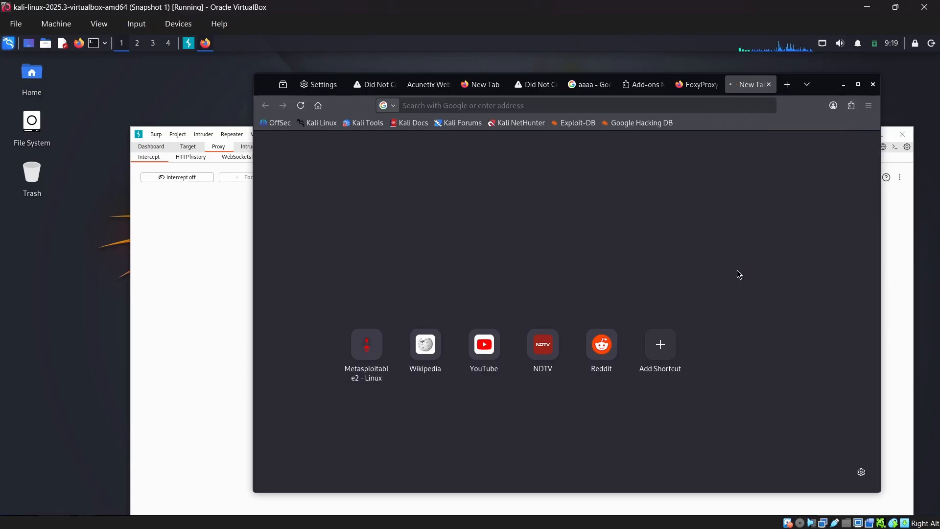
{"action": "left_click", "coordinate": [649, 334]}
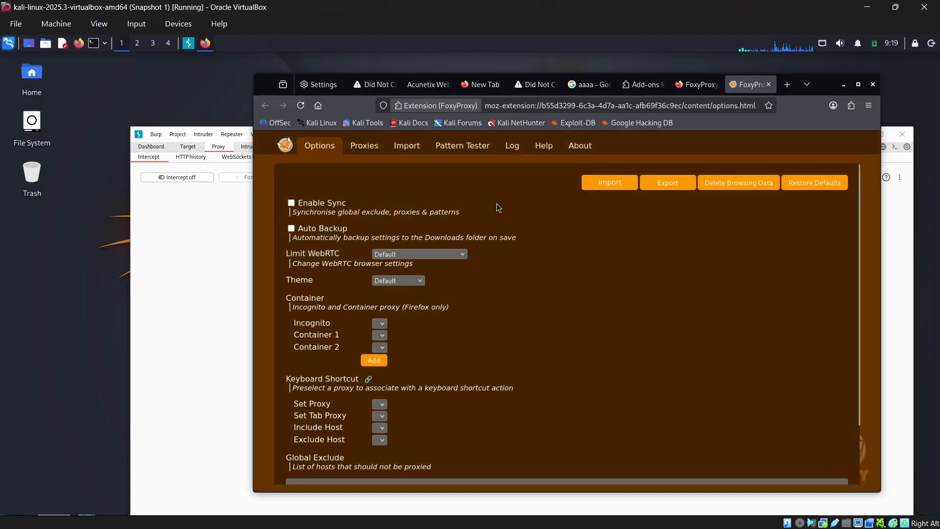
Add an HTTP proxy titled "burp" with hostname 127.0.0.1 and port 8080 in FoxyProxy, and save it
{"action": "left_click", "coordinate": [383, 150]}
{"action": "left_click", "coordinate": [309, 188]}
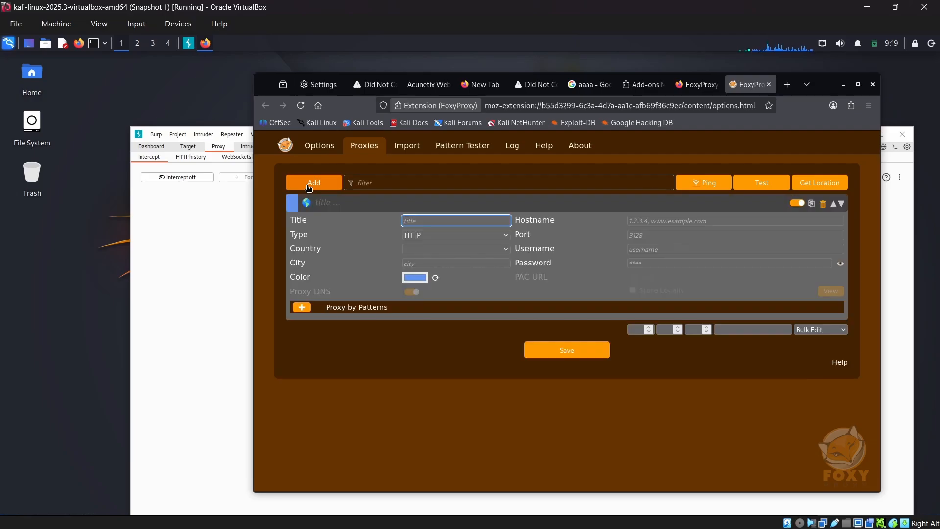
{"action": "left_click", "coordinate": [705, 221]}
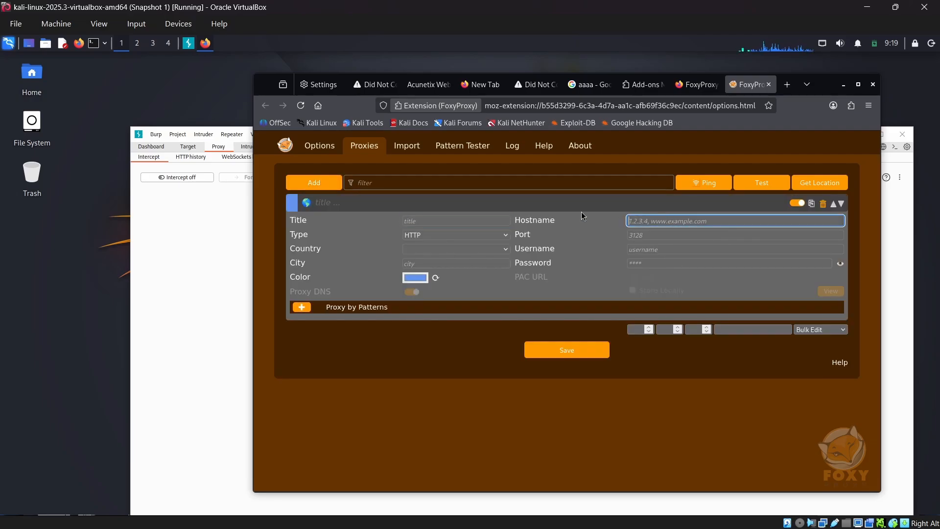
{"action": "type", "text": "12"}
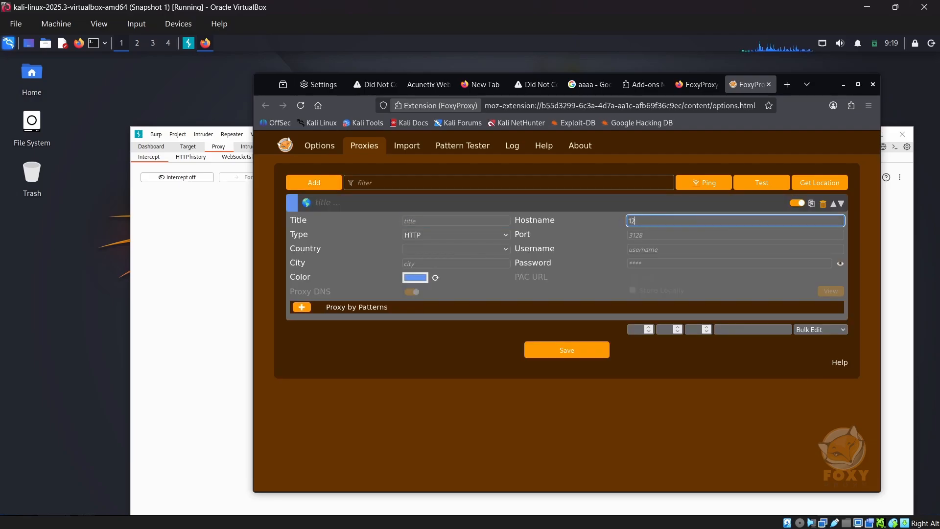
{"action": "type", "text": "7.0.0.1"}
{"action": "left_click", "coordinate": [678, 237]}
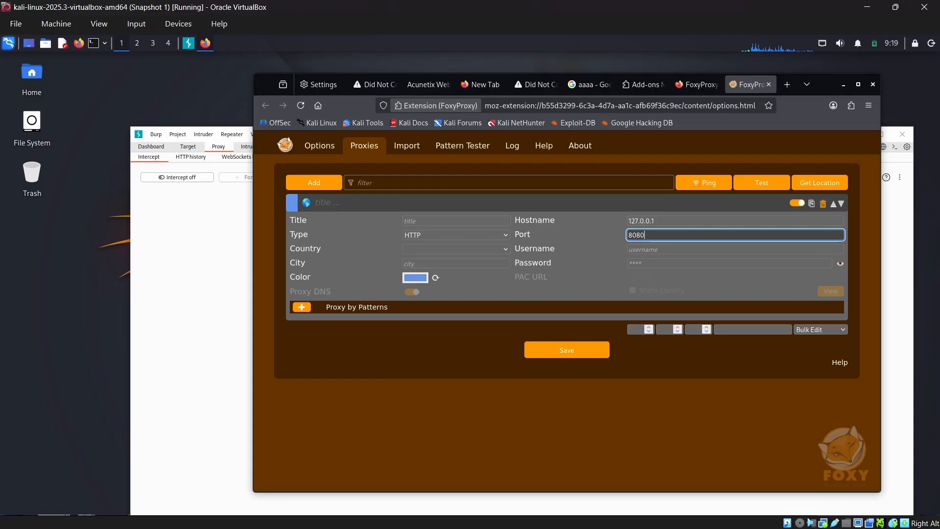
{"action": "type", "text": "8080"}
{"action": "left_click", "coordinate": [444, 220]}
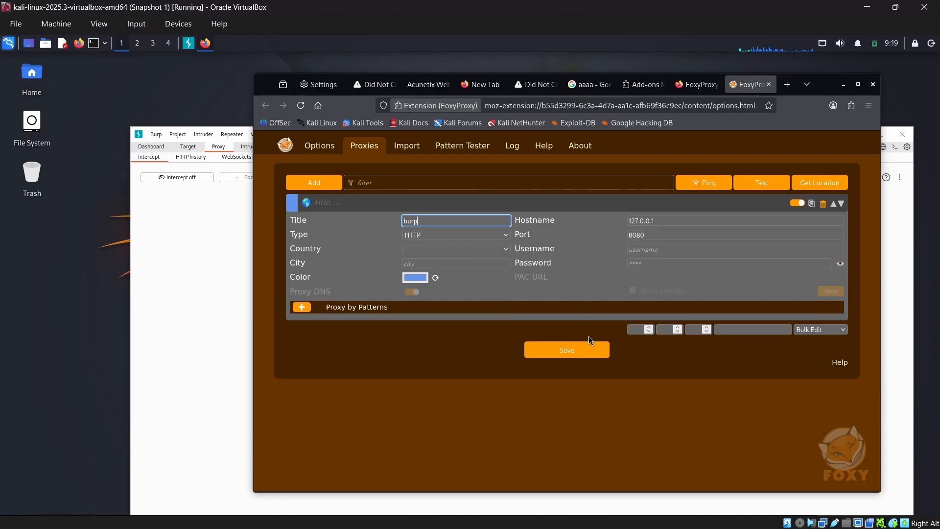
{"action": "type", "text": "burp"}
{"action": "left_click", "coordinate": [587, 350]}
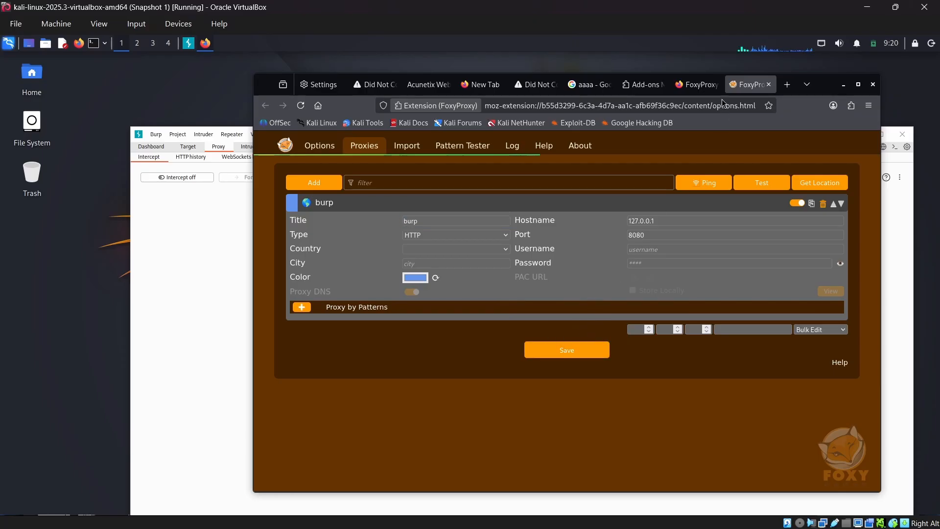
In a new tab, activate the burp proxy in FoxyProxy and search for "aa" to test routing through Burp
{"action": "left_click", "coordinate": [698, 84]}
{"action": "left_click", "coordinate": [787, 84]}
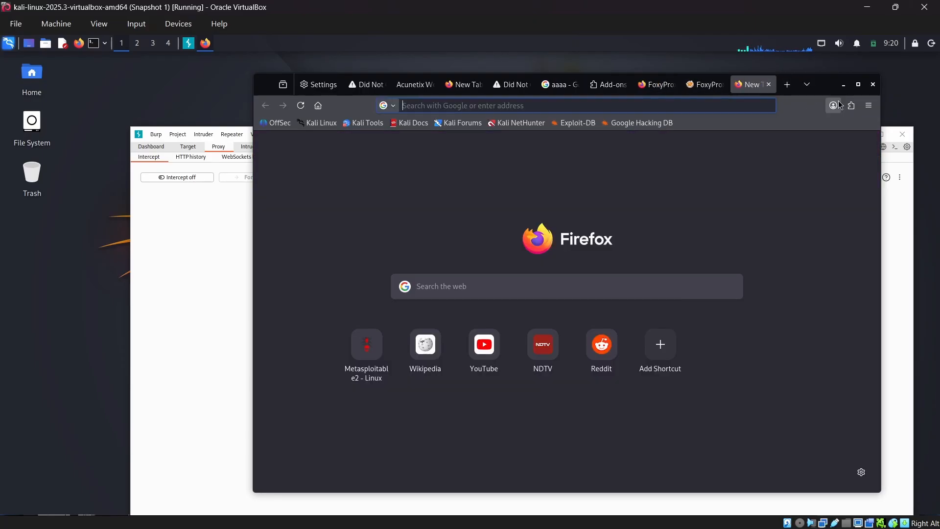
{"action": "left_click", "coordinate": [851, 106]}
{"action": "left_click", "coordinate": [749, 157]}
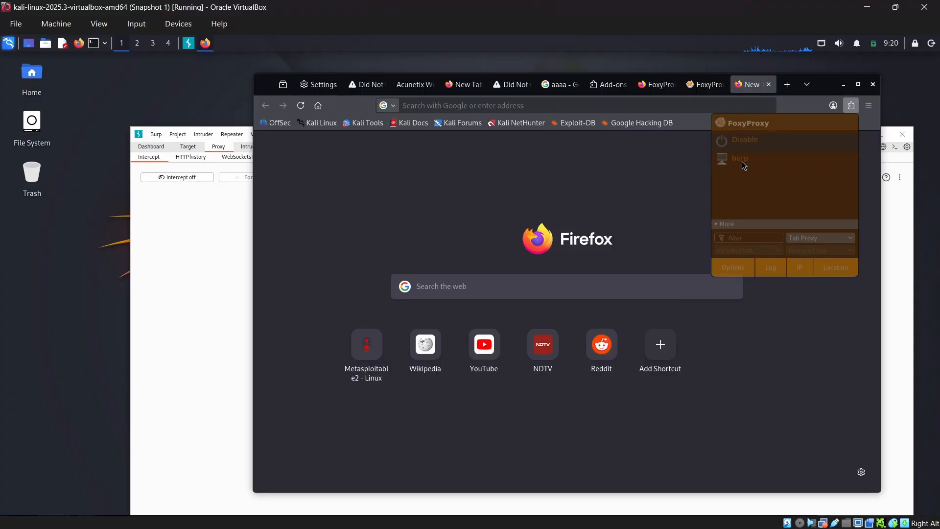
{"action": "left_click", "coordinate": [778, 167]}
{"action": "left_click", "coordinate": [485, 106]}
{"action": "type", "text": "aa"}
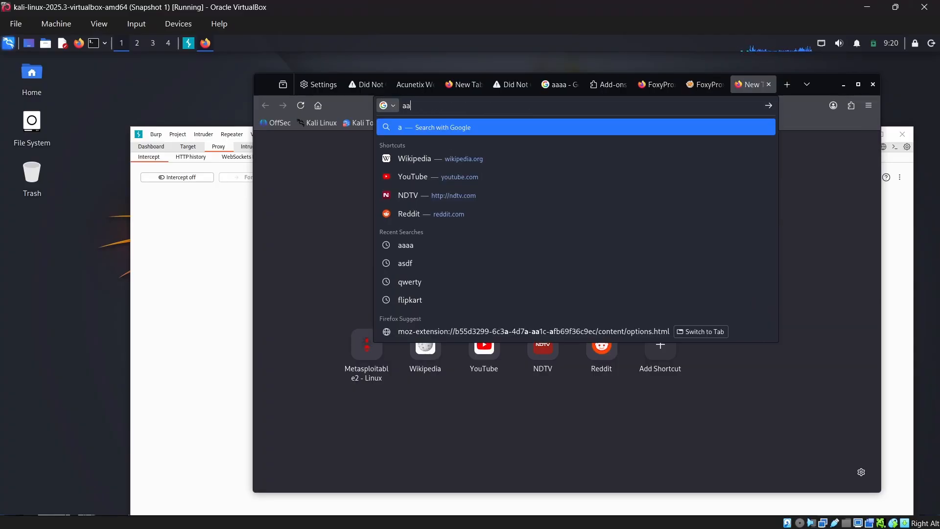
{"action": "key", "text": "Return"}
{"action": "left_click_drag", "start_coordinate": [563, 227], "coordinate": [332, 190]}
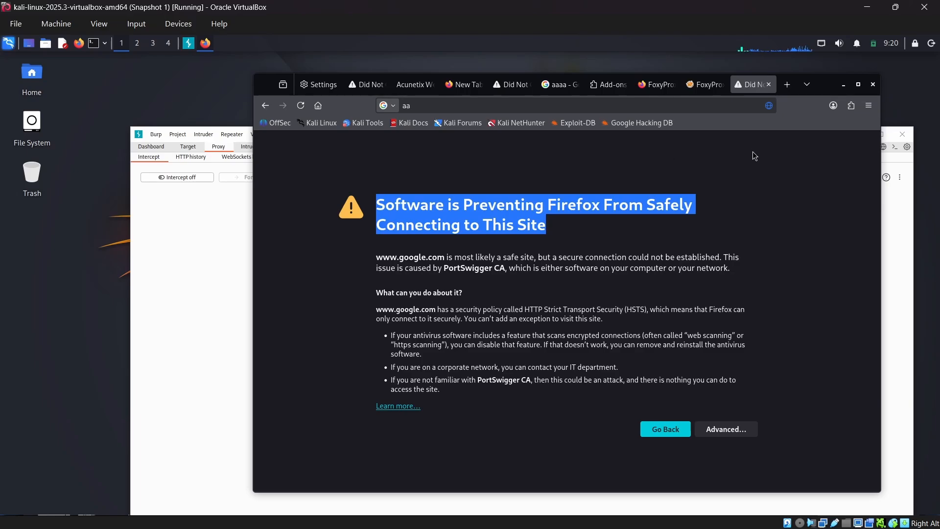
Disable the proxy in FoxyProxy and rerun the "aa" search
{"action": "left_click", "coordinate": [851, 105]}
{"action": "left_click", "coordinate": [779, 152]}
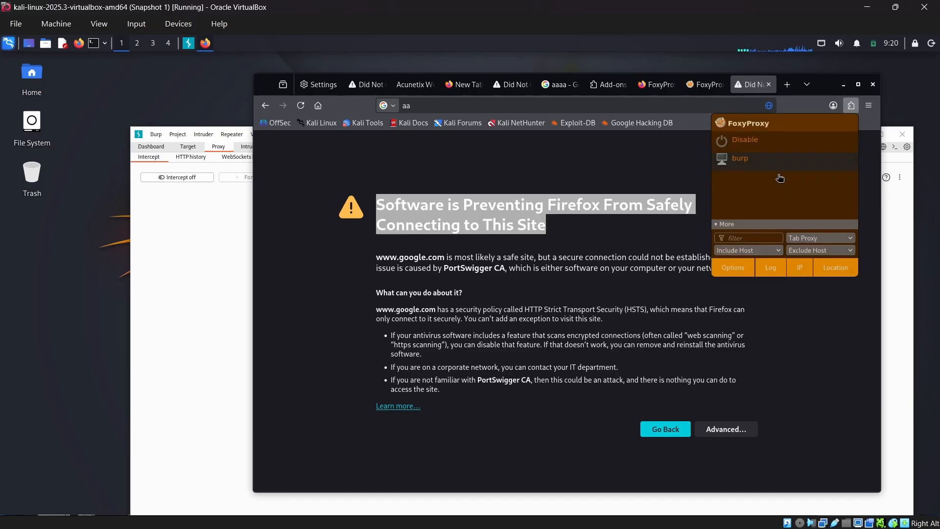
{"action": "left_click", "coordinate": [782, 147]}
{"action": "left_click", "coordinate": [481, 115]}
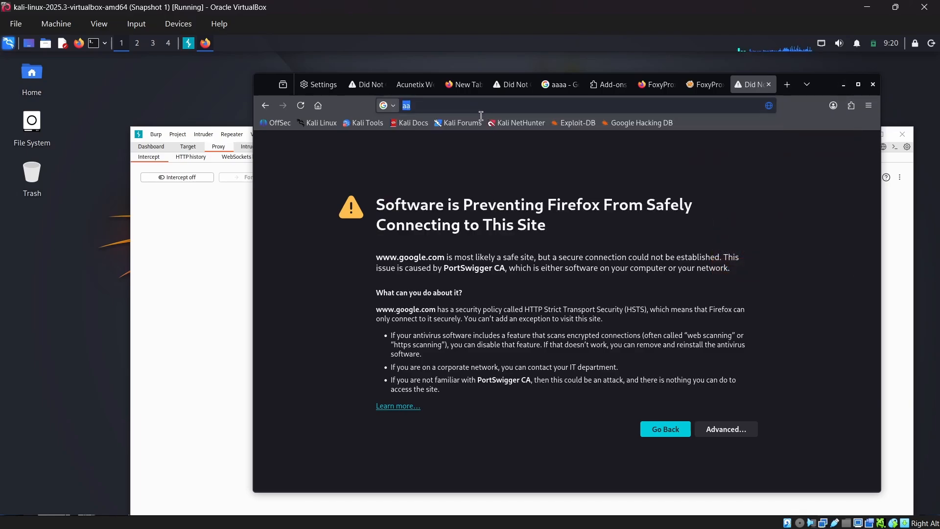
{"action": "key", "text": "Return"}
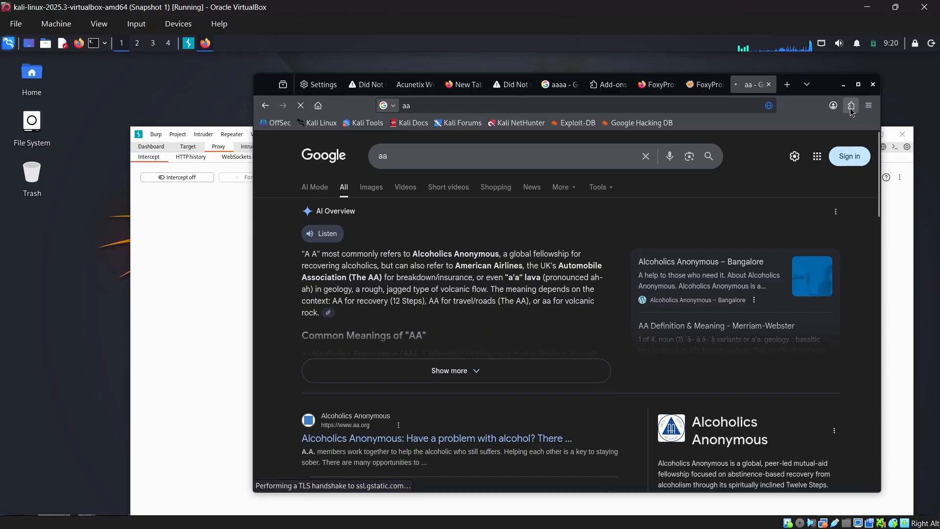
{"action": "left_click", "coordinate": [851, 105]}
{"action": "left_click", "coordinate": [772, 152]}
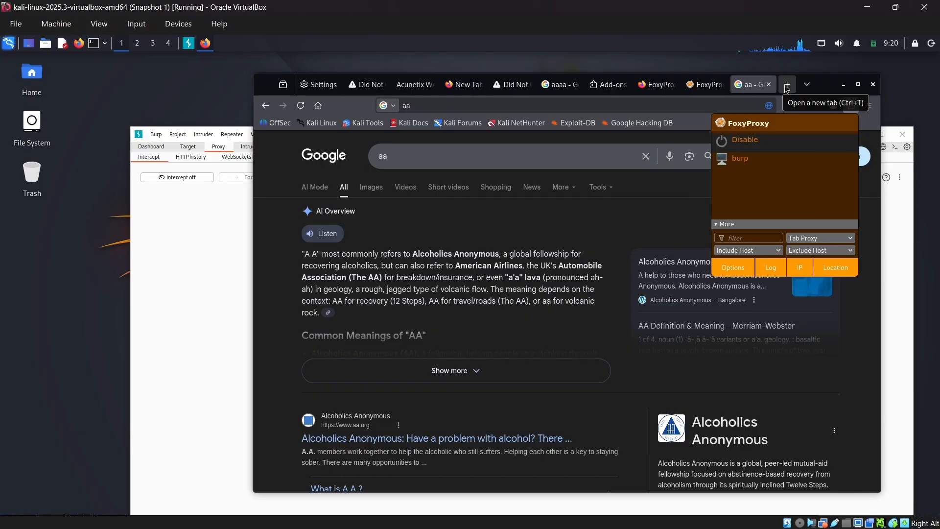
{"action": "left_click", "coordinate": [868, 105]}
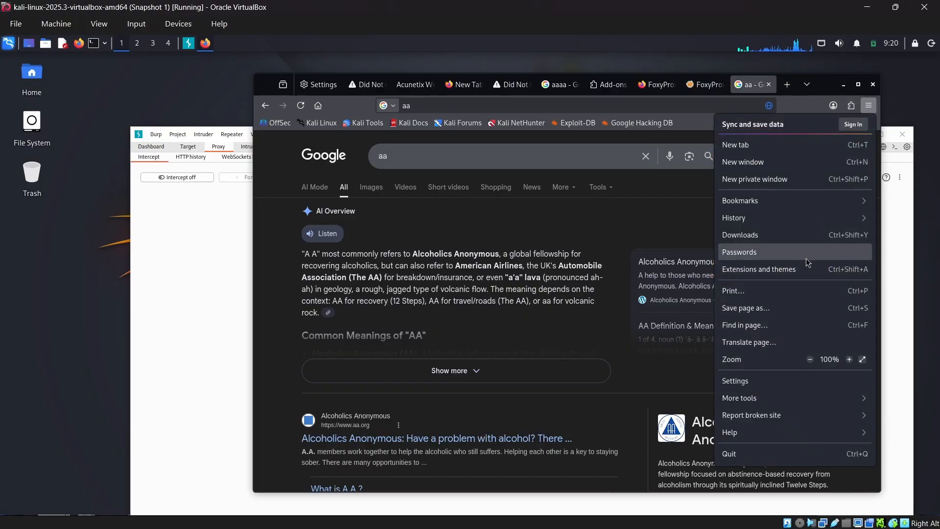
{"action": "left_click", "coordinate": [852, 105]}
{"action": "left_click", "coordinate": [734, 153]}
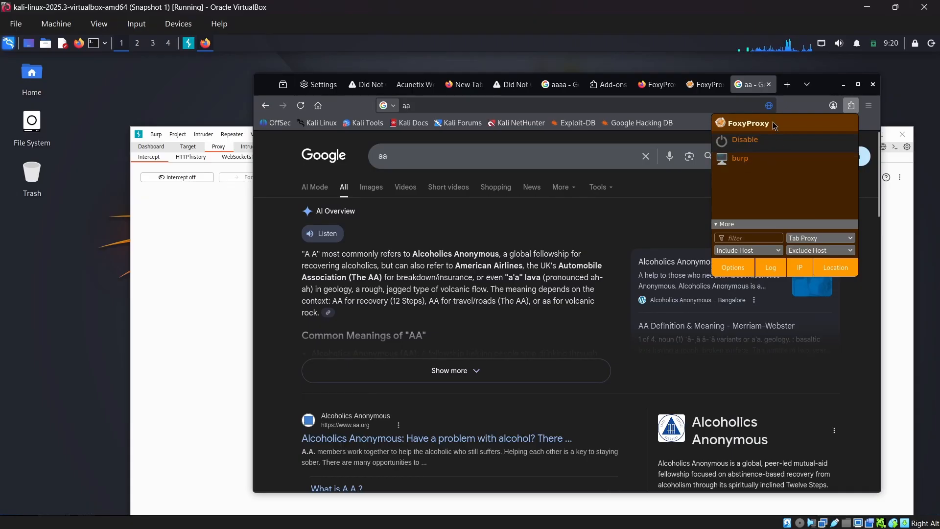
Activate the burp proxy in FoxyProxy from a new tab, and turn on interception in Burp Suite
{"action": "left_click", "coordinate": [786, 85]}
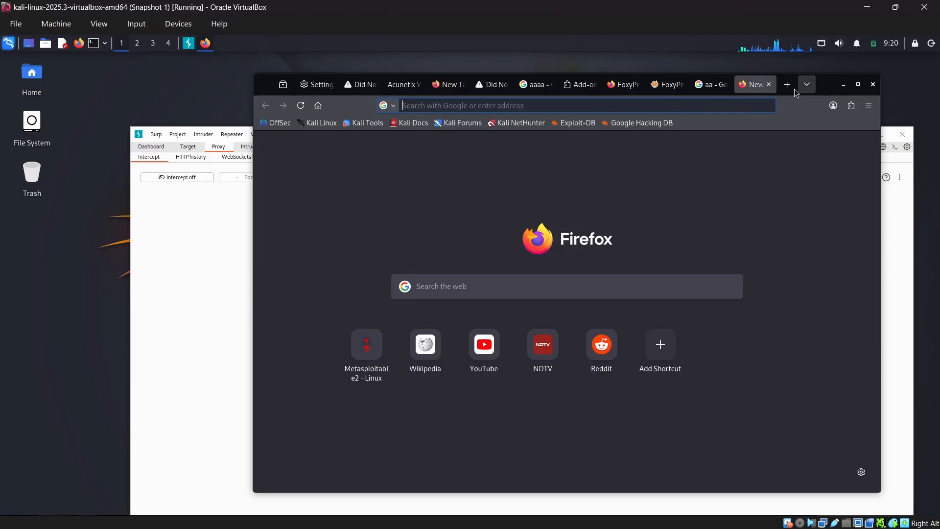
{"action": "left_click_drag", "start_coordinate": [825, 87], "coordinate": [876, 103]}
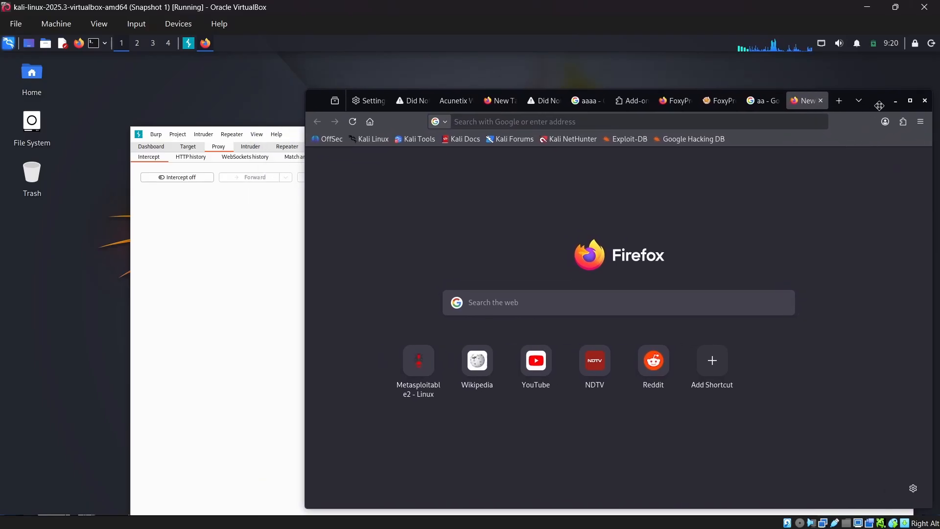
{"action": "left_click", "coordinate": [710, 120]}
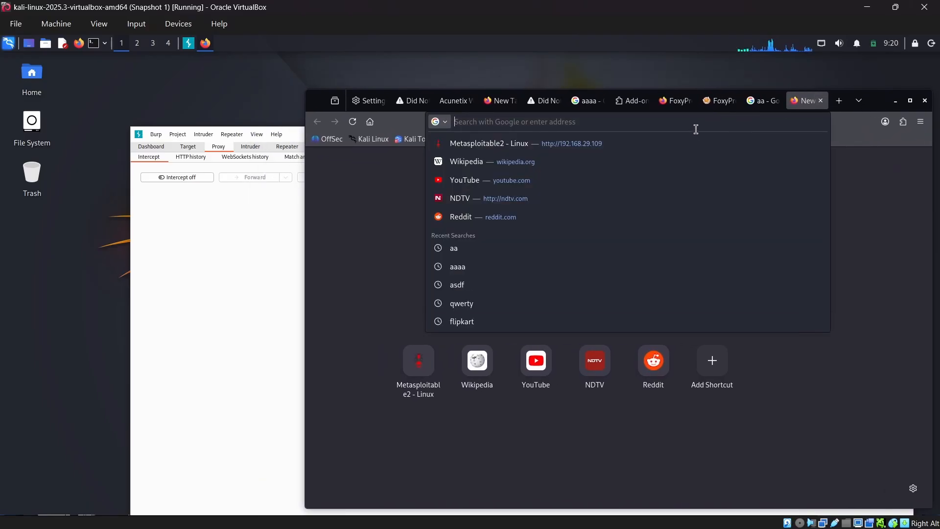
{"action": "left_click", "coordinate": [903, 122]}
{"action": "left_click", "coordinate": [807, 168]}
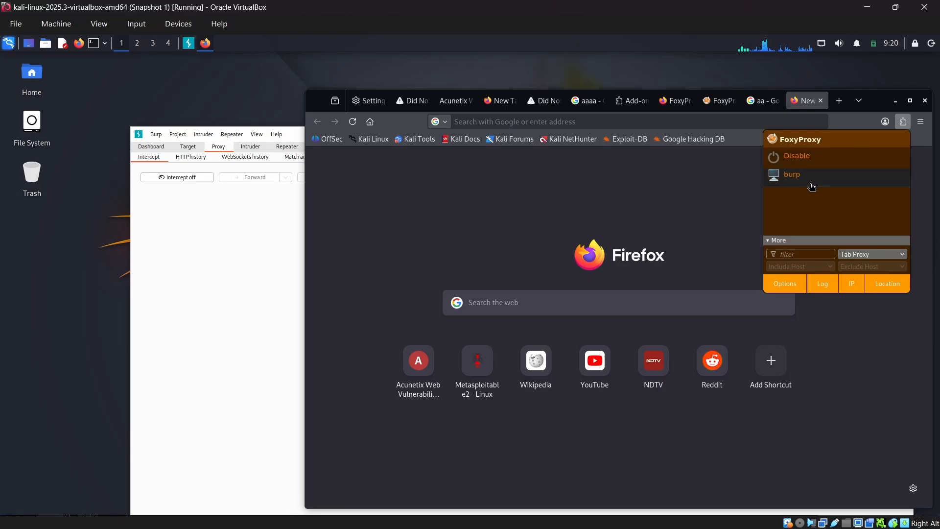
{"action": "left_click", "coordinate": [211, 199]}
{"action": "left_click", "coordinate": [189, 180]}
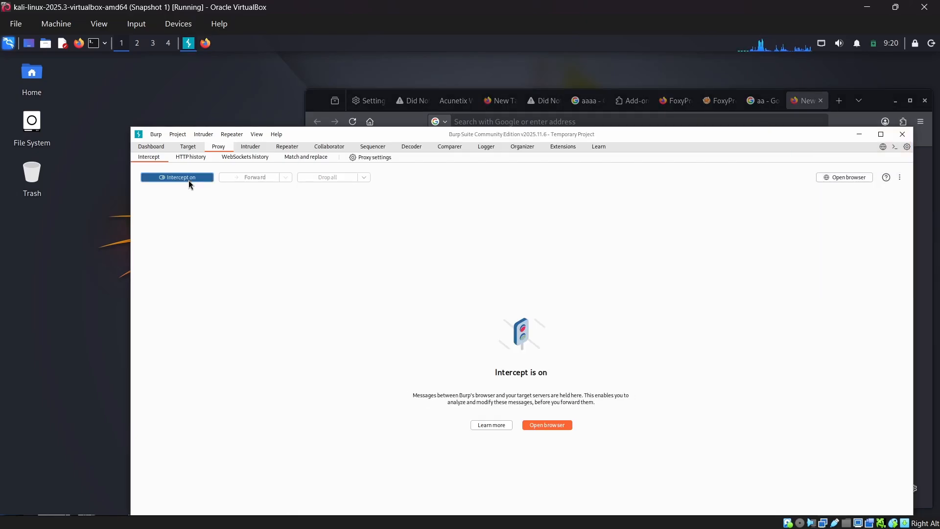
Try to load burpsuite.com in Firefox, releasing the held request by toggling interception off and on in Burp Suite
{"action": "left_click", "coordinate": [878, 104]}
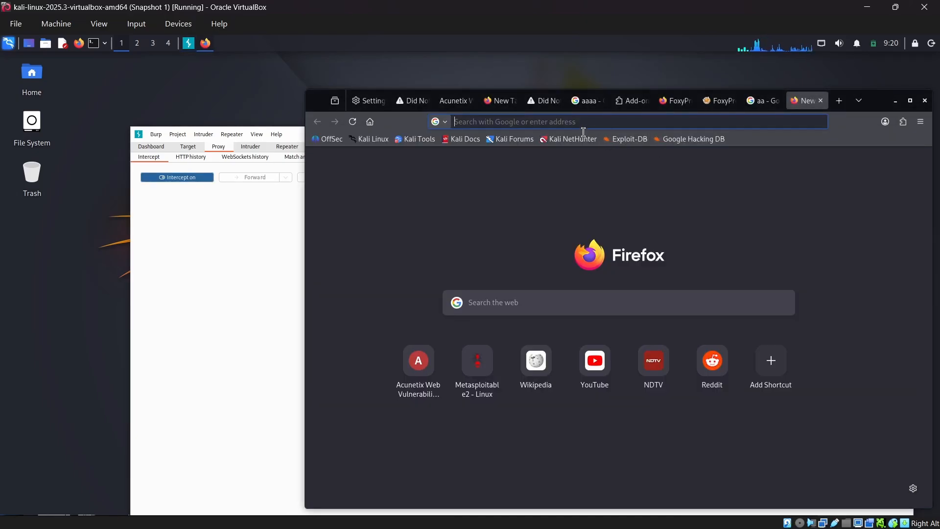
{"action": "type", "text": "burpsui"}
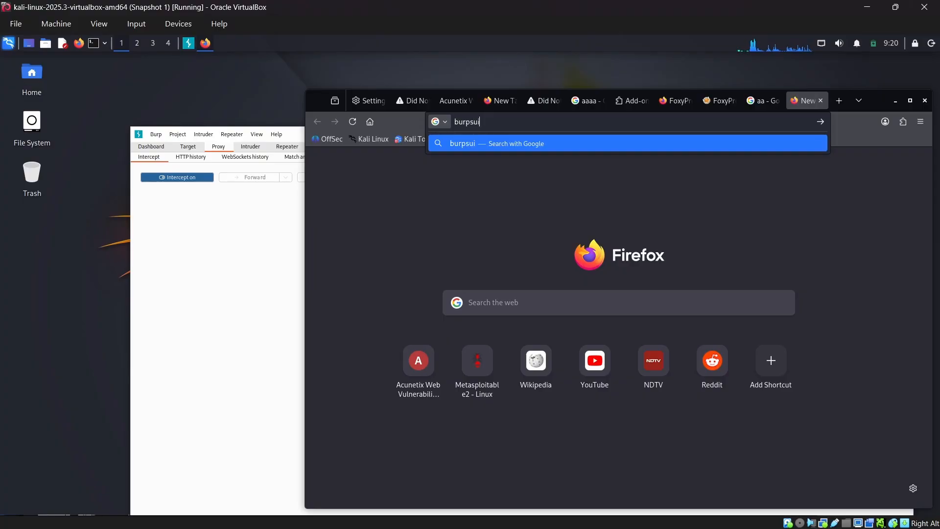
{"action": "type", "text": "te.com"}
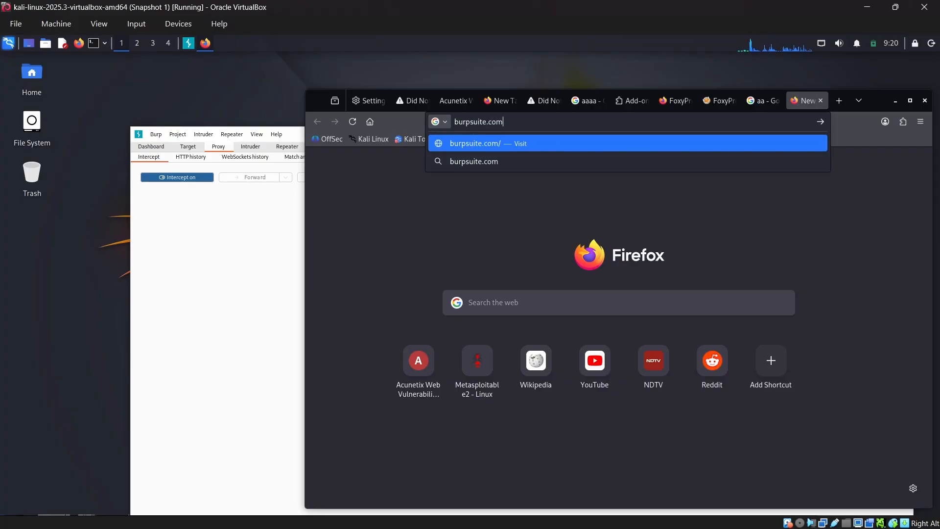
{"action": "key", "text": "Return"}
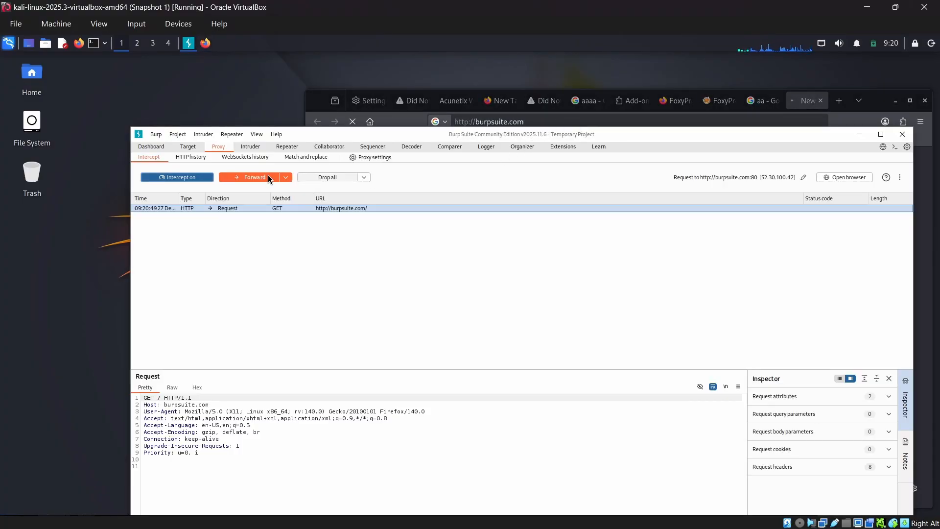
{"action": "left_click", "coordinate": [198, 176]}
{"action": "left_click", "coordinate": [198, 177]}
{"action": "left_click", "coordinate": [554, 122]}
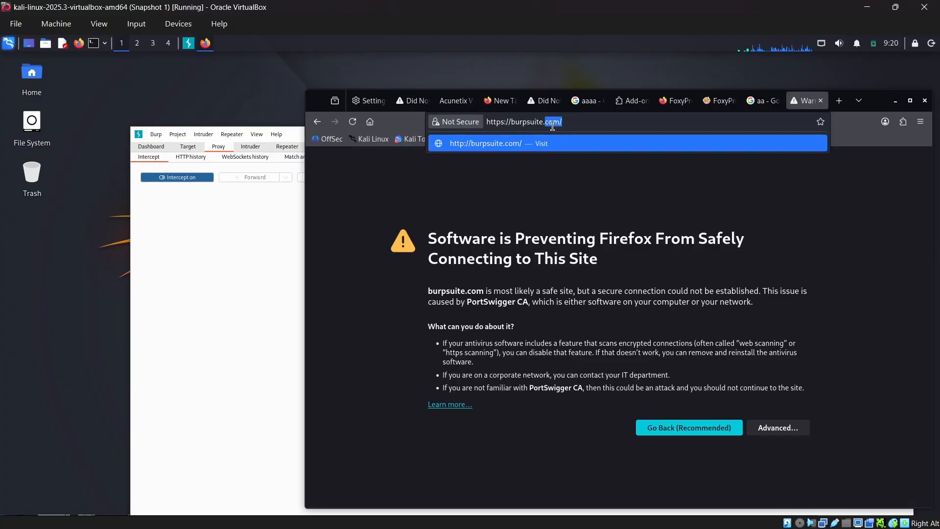
{"action": "key", "text": "BackSpace"}
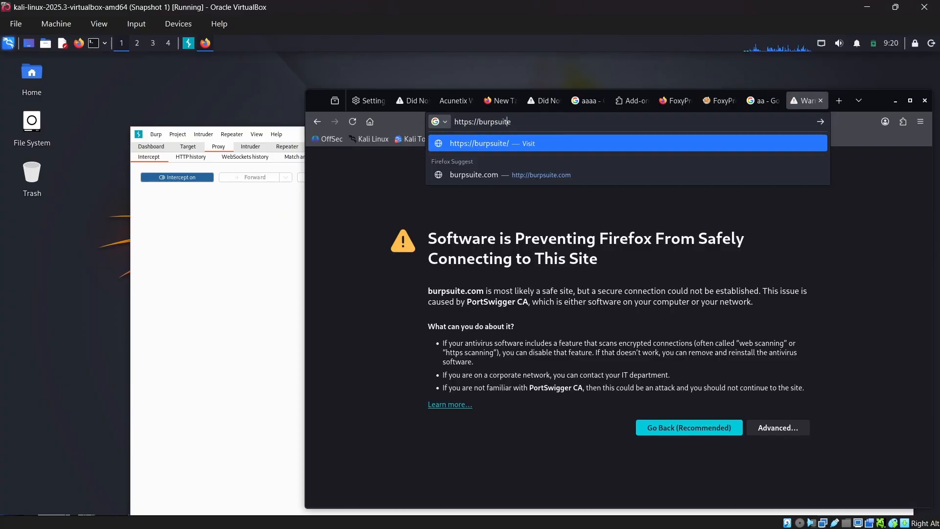
{"action": "key", "text": "BackSpace"}
{"action": "type", "text": ":"}
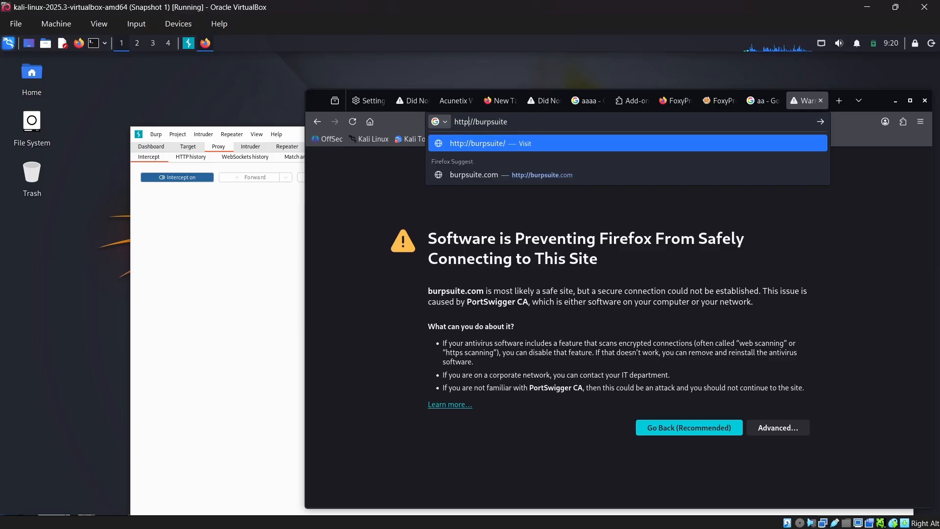
{"action": "key", "text": "Return"}
Download Burp's CA certificate from the Burp Suite Community Edition page
{"action": "left_click_drag", "start_coordinate": [891, 101], "coordinate": [777, 84]}
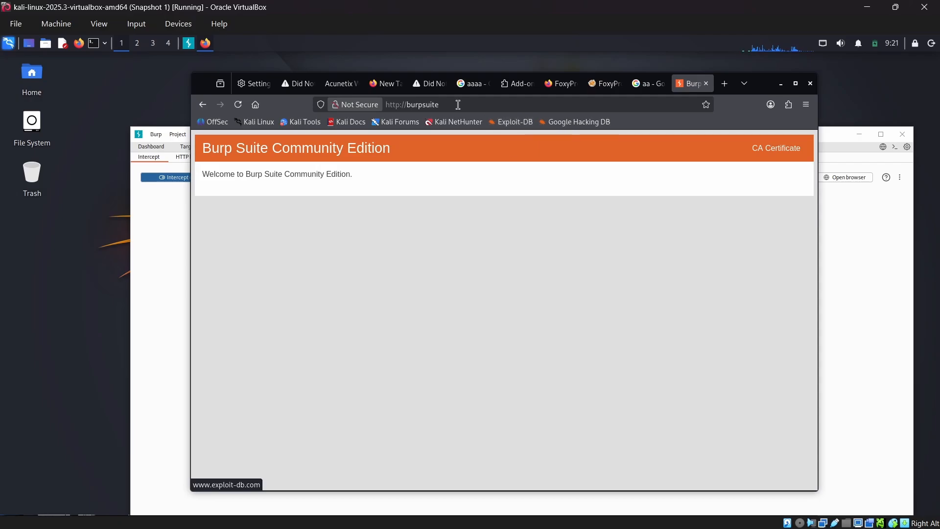
{"action": "left_click", "coordinate": [420, 106]}
{"action": "left_click", "coordinate": [589, 201]}
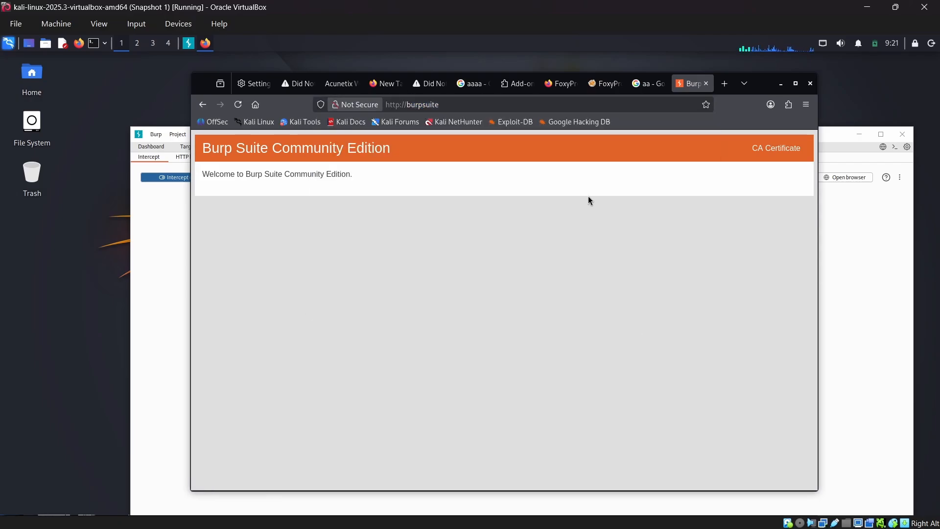
{"action": "triple_click", "coordinate": [272, 182]}
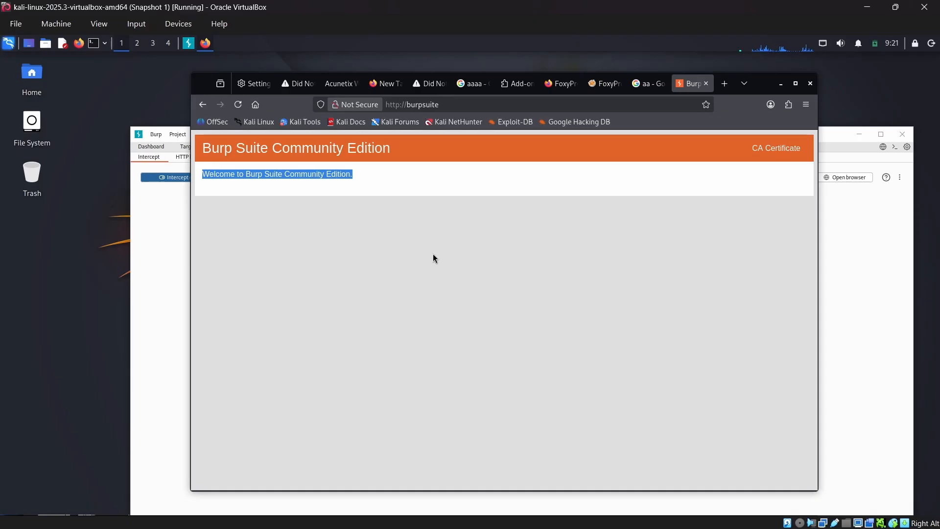
{"action": "left_click", "coordinate": [777, 152]}
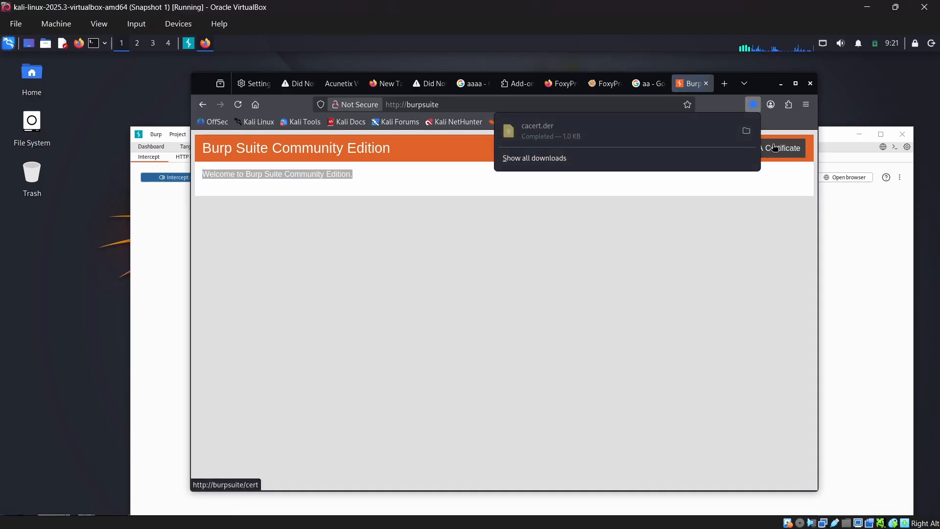
{"action": "left_click", "coordinate": [680, 248]}
Search Firefox's settings for "cer" to find the certificate options
{"action": "left_click", "coordinate": [788, 104]}
{"action": "left_click", "coordinate": [807, 106]}
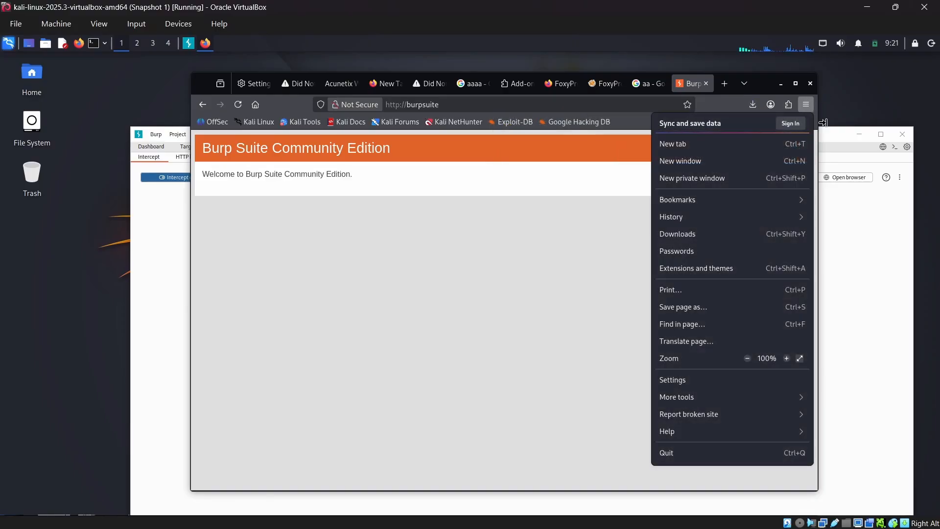
{"action": "left_click", "coordinate": [712, 385]}
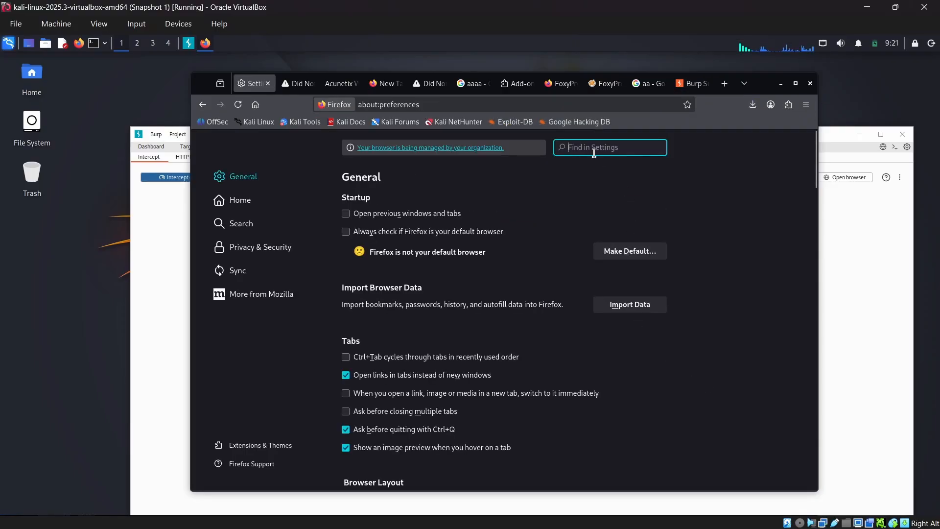
{"action": "type", "text": "cer"}
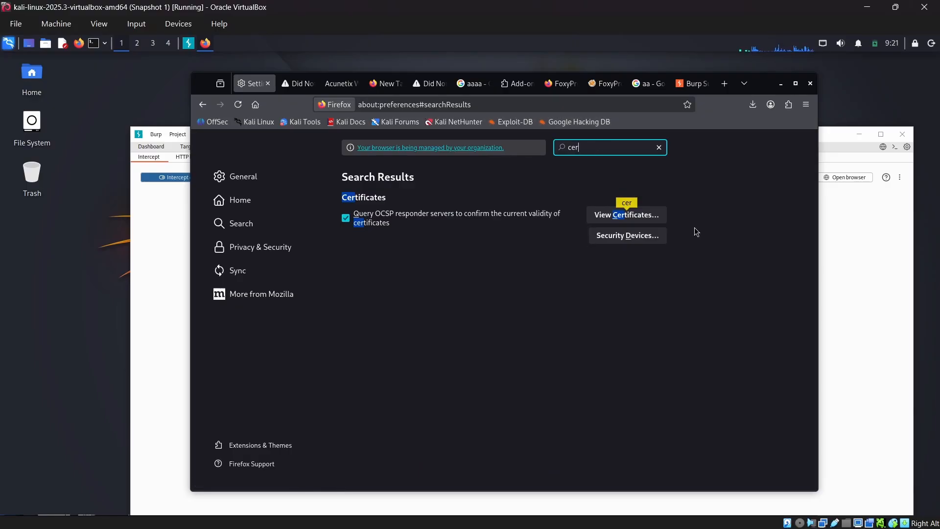
Import cacert.der from Downloads into Firefox's certificate authorities, trusting it to identify websites
{"action": "left_click", "coordinate": [659, 216]}
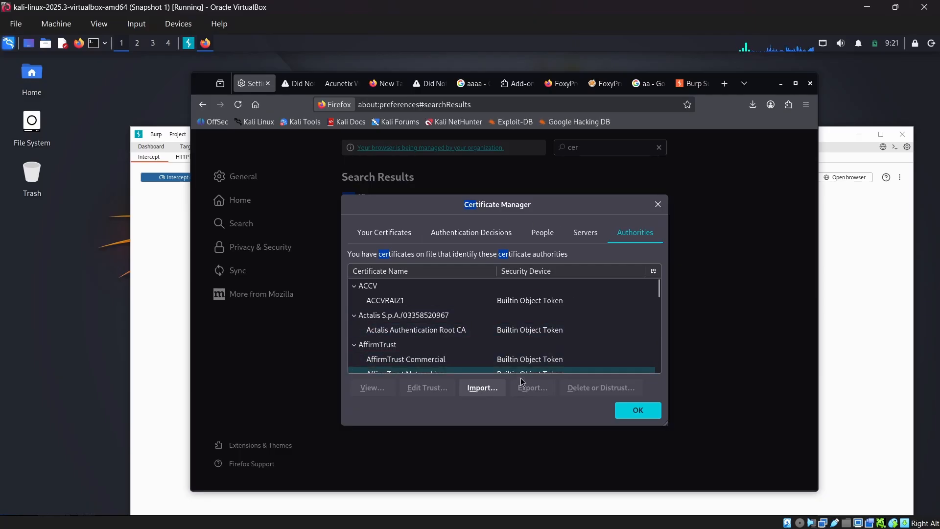
{"action": "left_click", "coordinate": [485, 389]}
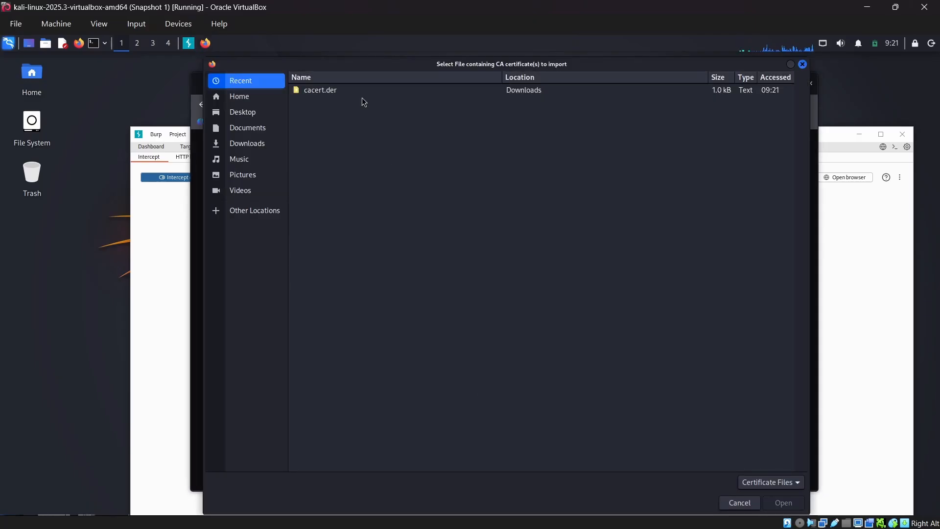
{"action": "left_click", "coordinate": [362, 91]}
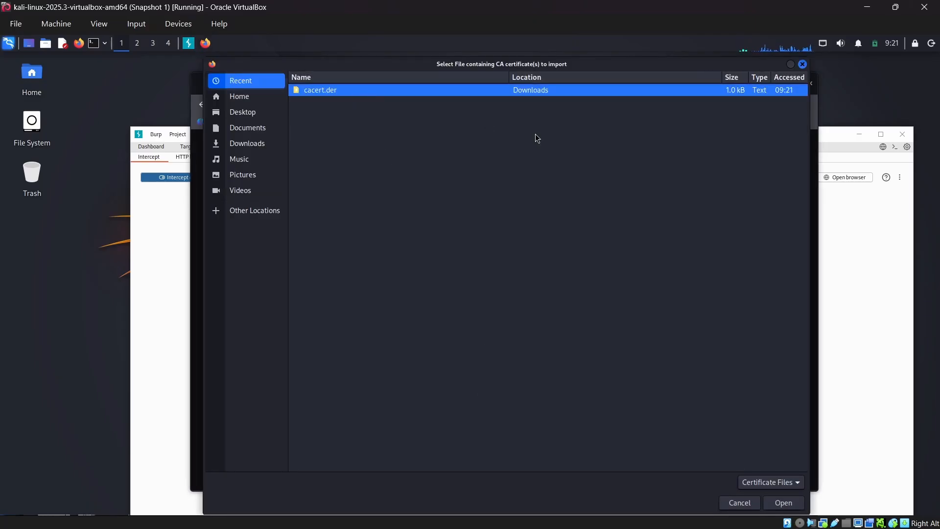
{"action": "left_click", "coordinate": [783, 503]}
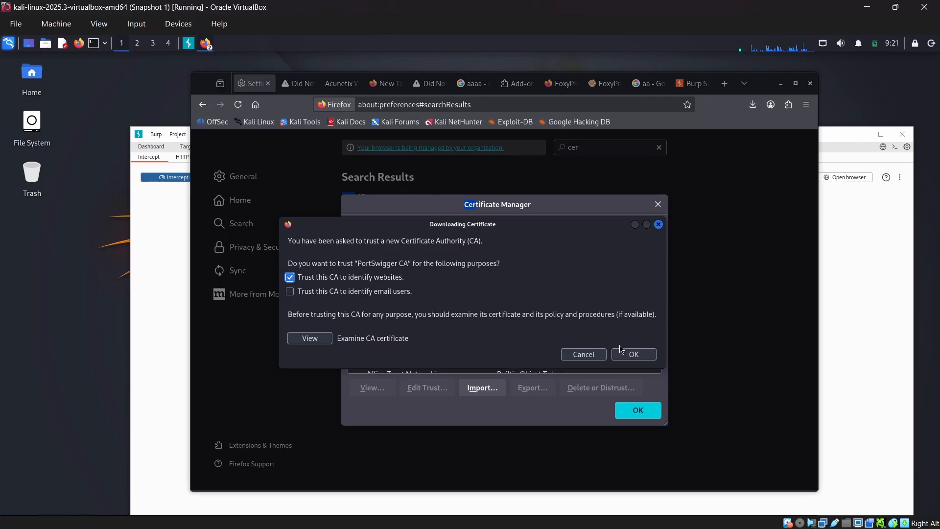
{"action": "left_click", "coordinate": [642, 354]}
{"action": "left_click", "coordinate": [654, 413]}
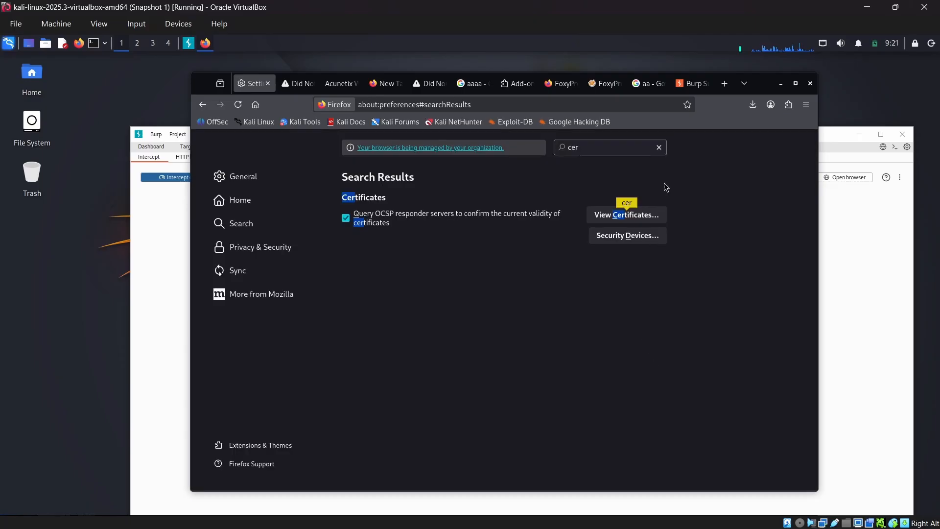
Load wikipedia.org in a new Firefox tab, turning interception off in Burp Suite to release the held request
{"action": "left_click", "coordinate": [725, 84]}
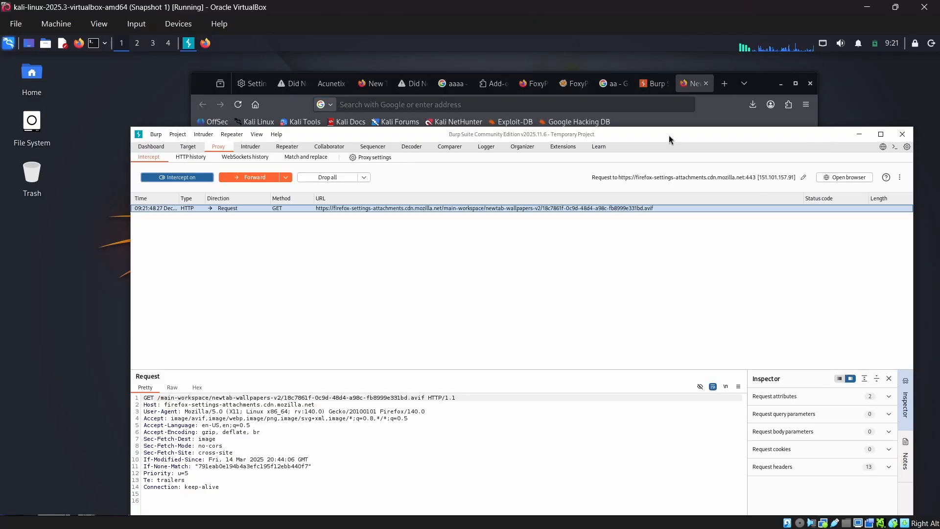
{"action": "left_click", "coordinate": [390, 111]}
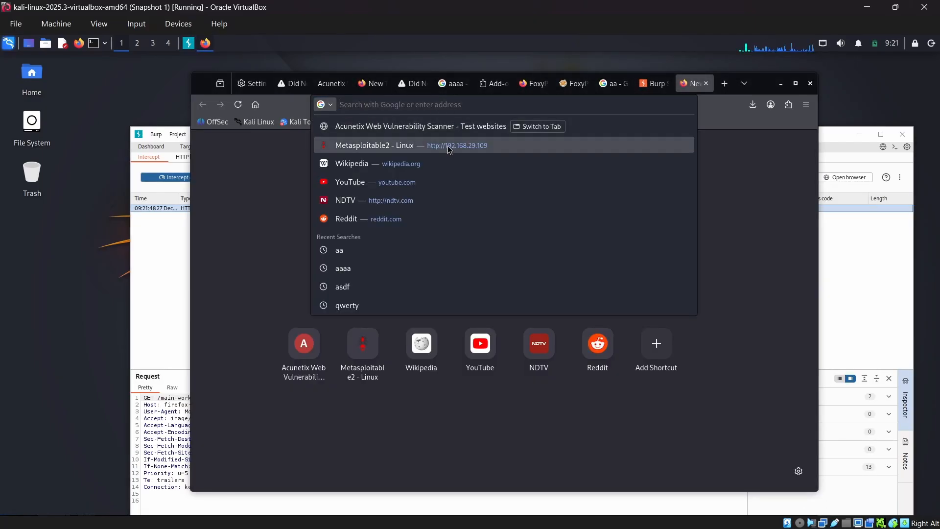
{"action": "left_click", "coordinate": [390, 159]}
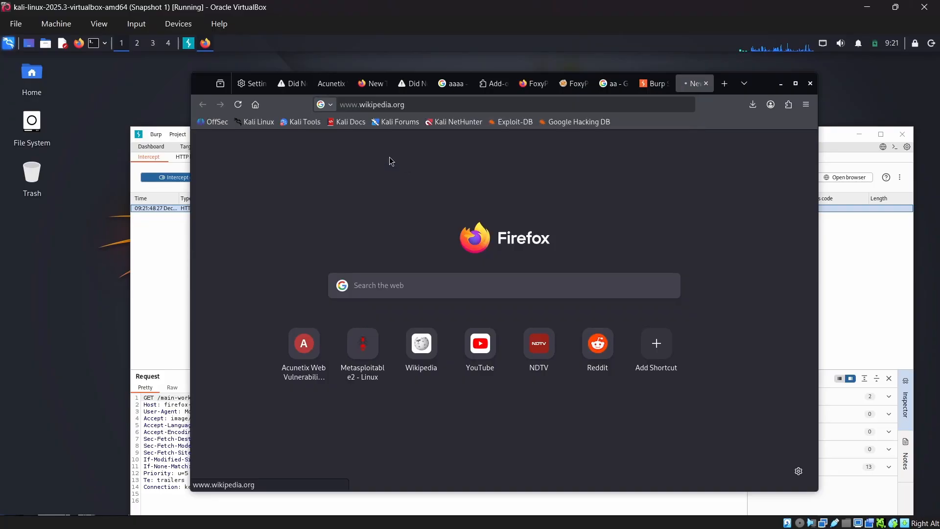
{"action": "left_click", "coordinate": [149, 244]}
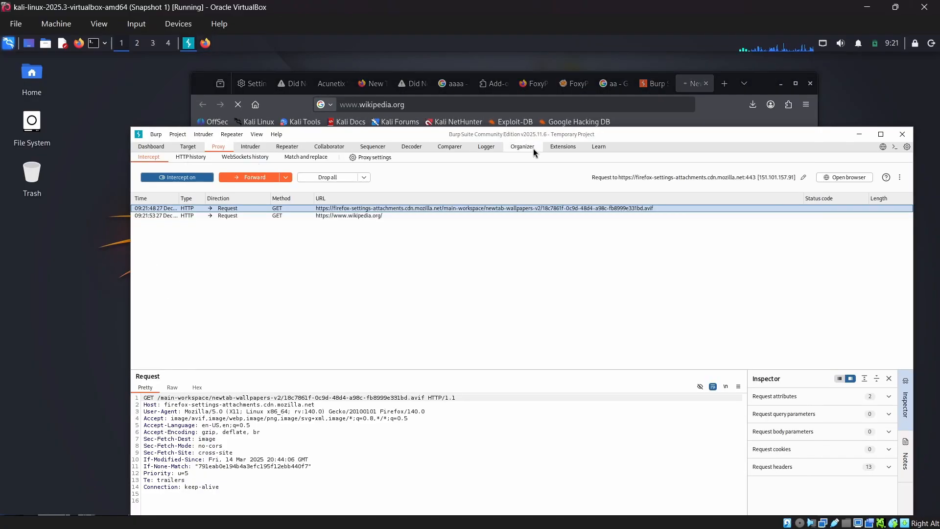
{"action": "left_click_drag", "start_coordinate": [531, 139], "coordinate": [542, 242]}
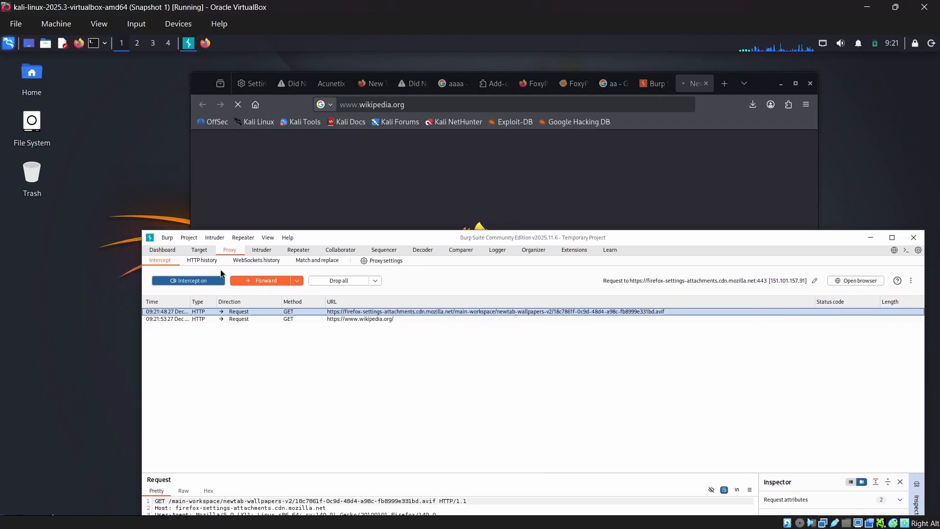
{"action": "left_click", "coordinate": [197, 281]}
{"action": "left_click", "coordinate": [481, 103]}
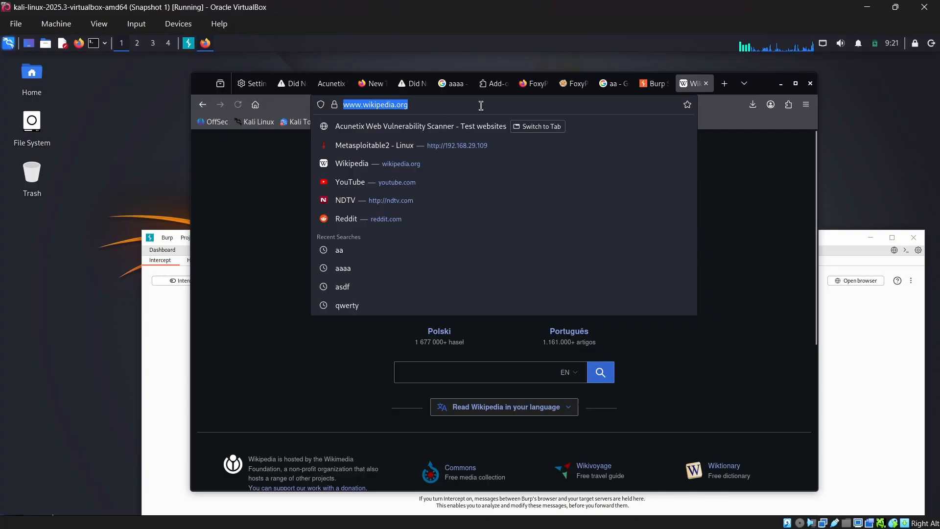
{"action": "left_click", "coordinate": [792, 225]}
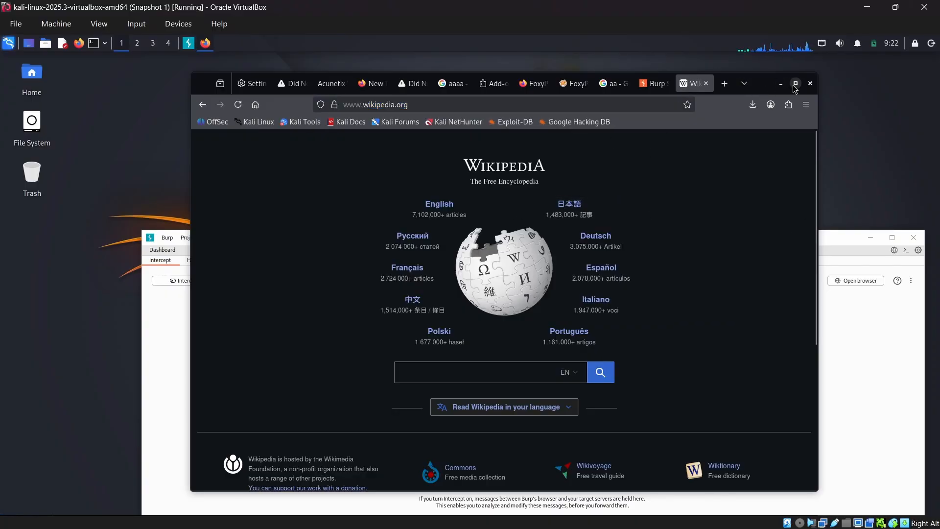
Check FoxyProxy's proxy menu and search the web for "aaa" in a new Firefox tab
{"action": "left_click", "coordinate": [788, 104]}
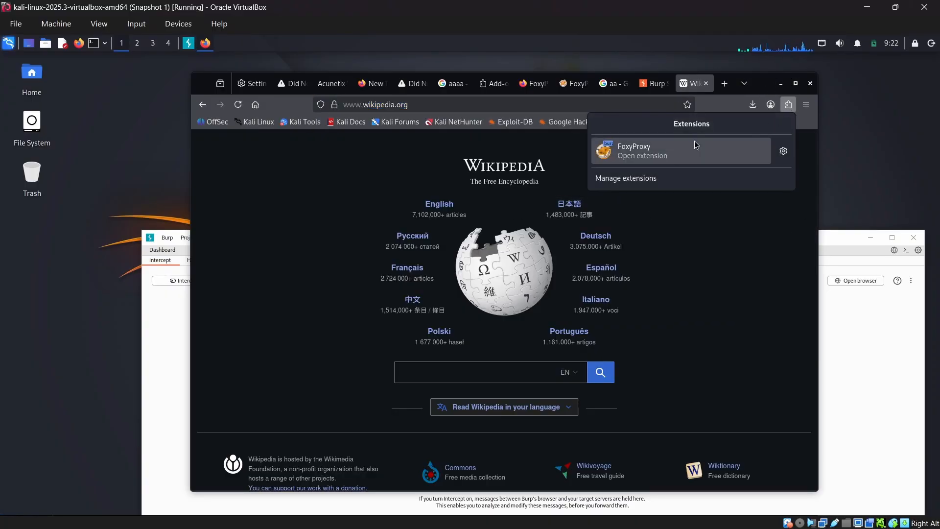
{"action": "left_click", "coordinate": [694, 144]}
{"action": "left_click", "coordinate": [723, 103]}
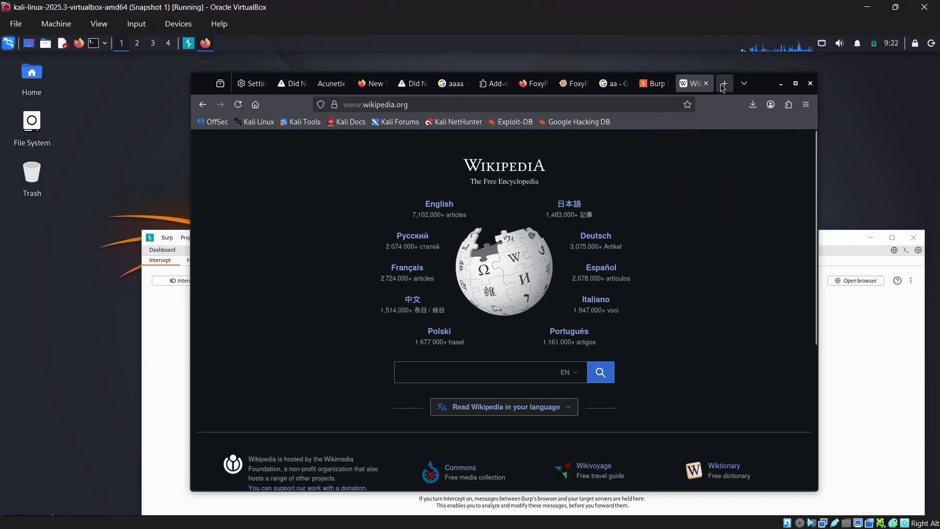
{"action": "left_click", "coordinate": [723, 86]}
{"action": "type", "text": "aaa"}
{"action": "key", "text": "Return"}
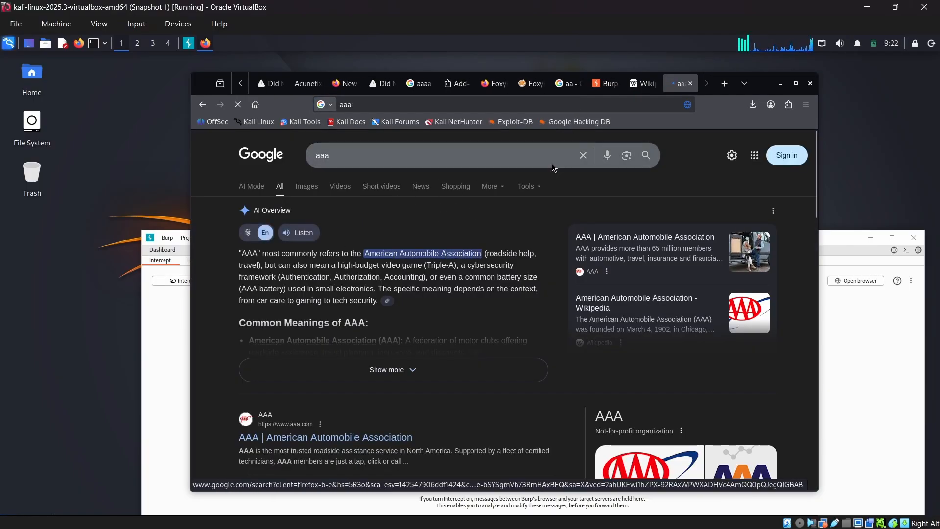
Switch to Burp Suite and turn interception on
{"action": "left_click", "coordinate": [845, 310]}
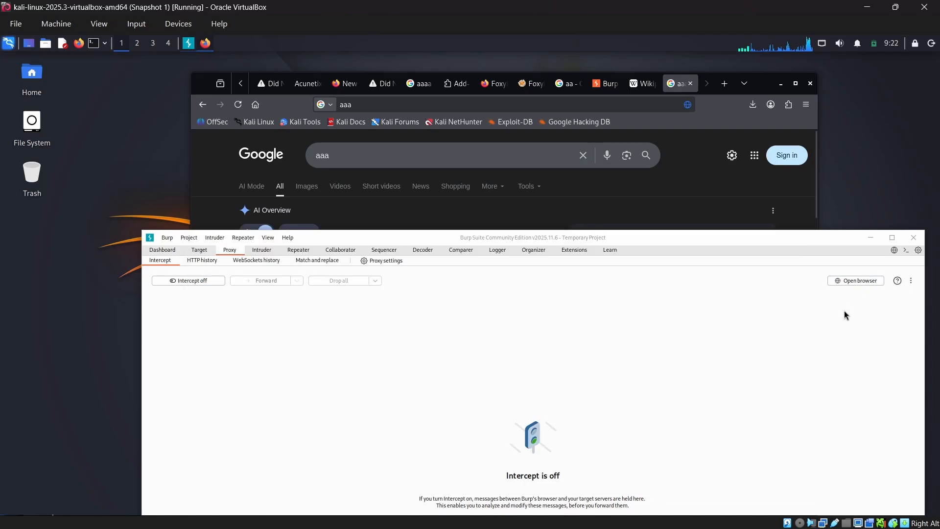
{"action": "left_click_drag", "start_coordinate": [767, 238], "coordinate": [729, 214]}
{"action": "left_click", "coordinate": [158, 255]}
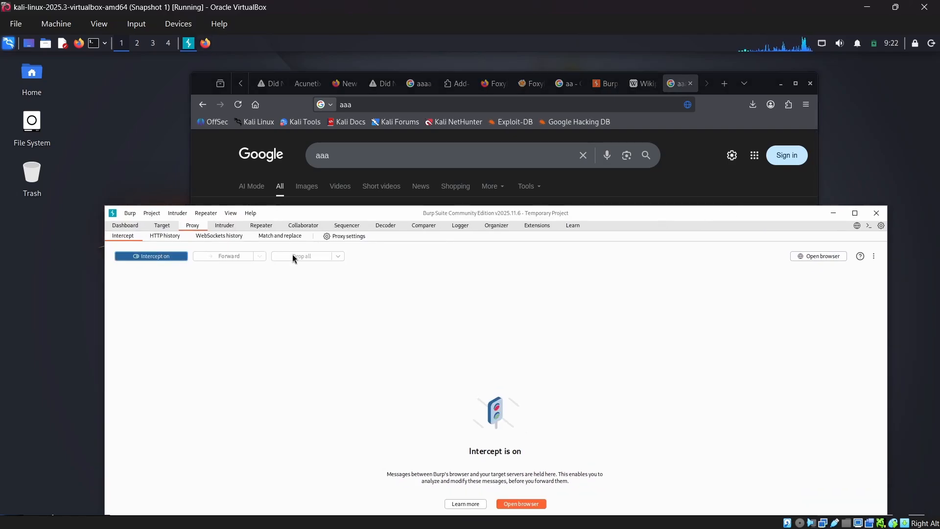
Request google.com from the current Firefox tab
{"action": "left_click", "coordinate": [430, 104]}
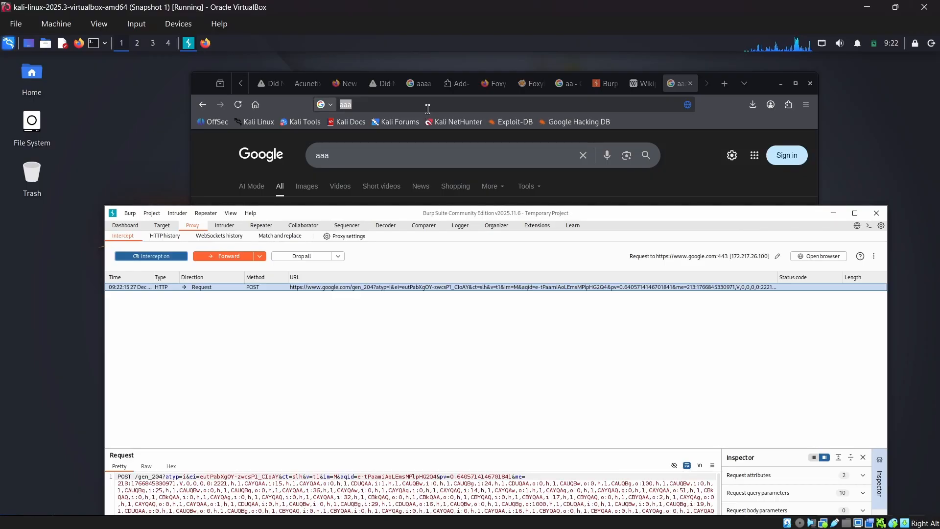
{"action": "left_click", "coordinate": [427, 109]}
{"action": "type", "text": "google."}
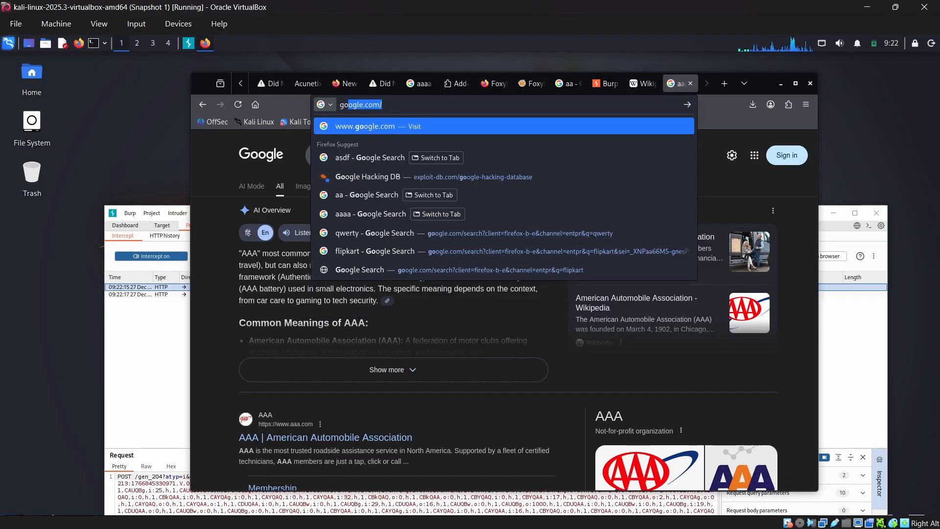
{"action": "type", "text": "co"}
{"action": "key", "text": "Right"}
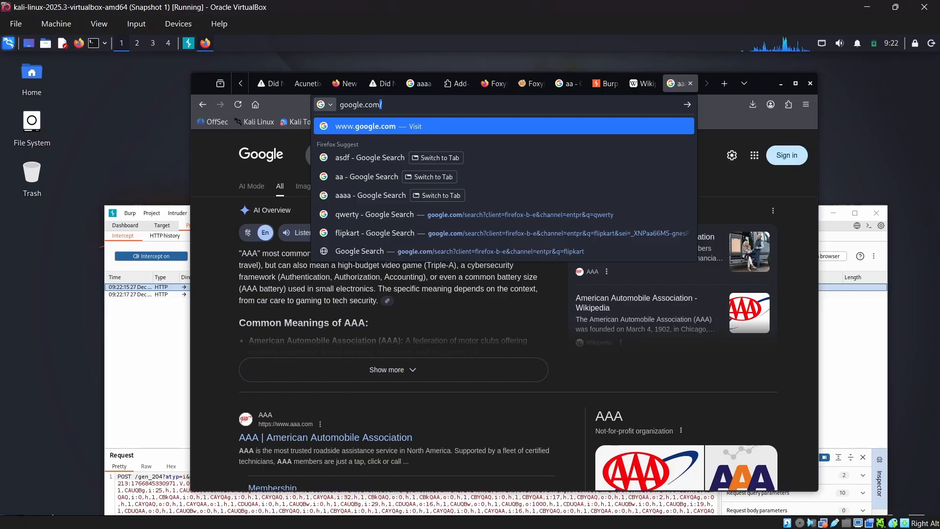
{"action": "key", "text": "Return"}
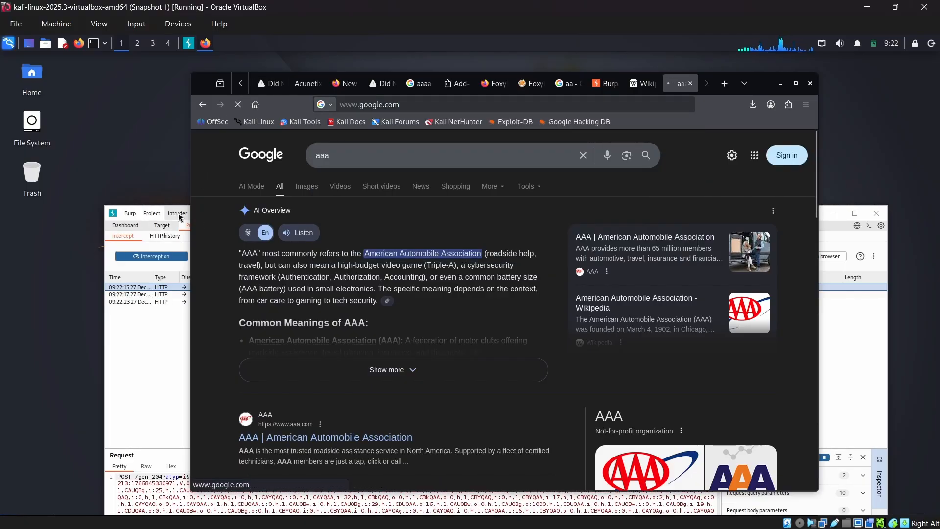
{"action": "left_click", "coordinate": [177, 214]}
{"action": "left_click", "coordinate": [268, 369]}
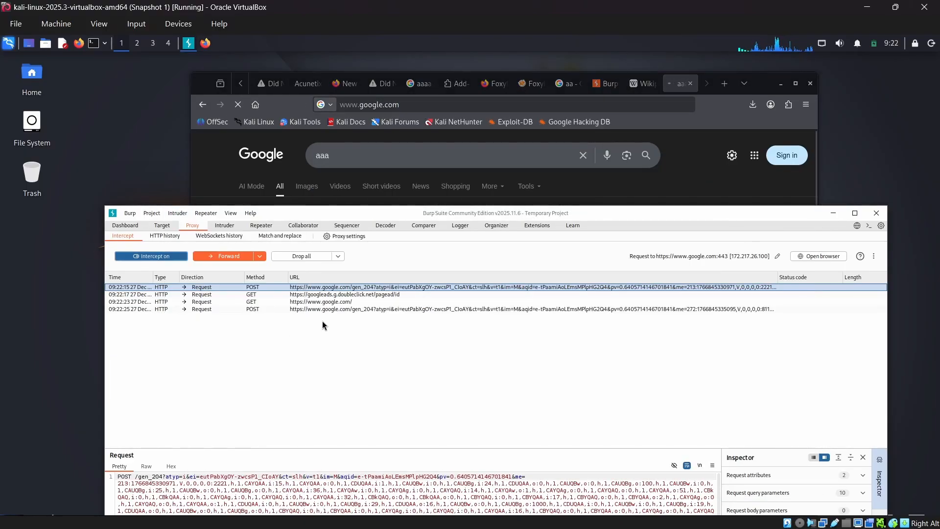
{"action": "left_click", "coordinate": [322, 301]}
{"action": "left_click_drag", "start_coordinate": [425, 214], "coordinate": [502, 99]}
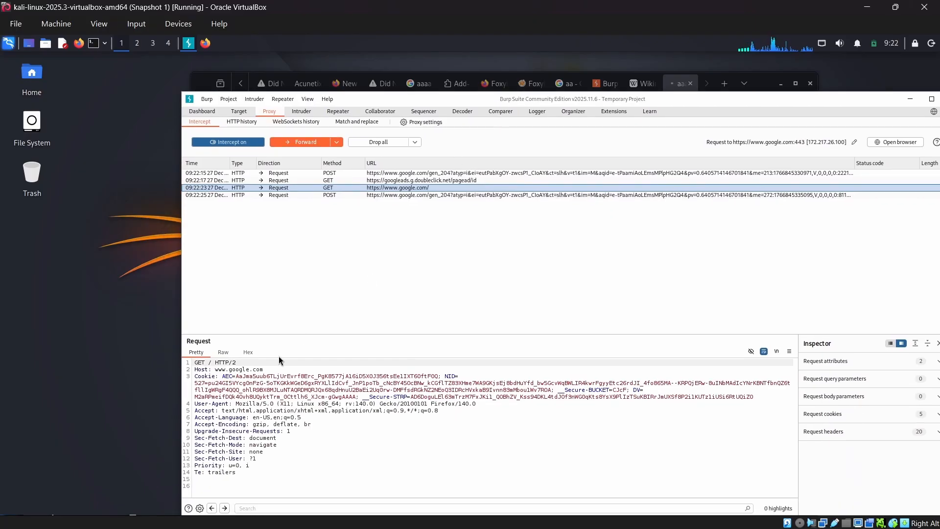
{"action": "double_click", "coordinate": [245, 369]}
{"action": "double_click", "coordinate": [244, 370]}
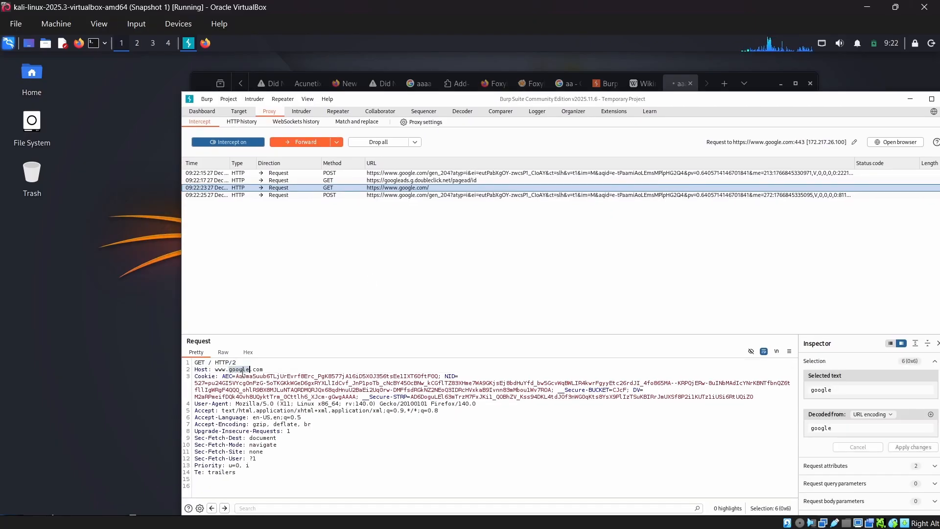
{"action": "type", "text": "flipkar"}
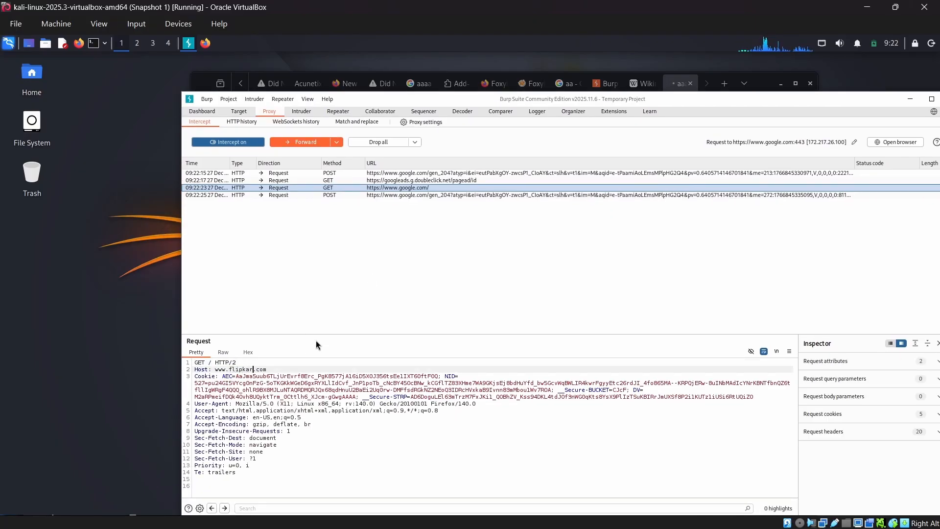
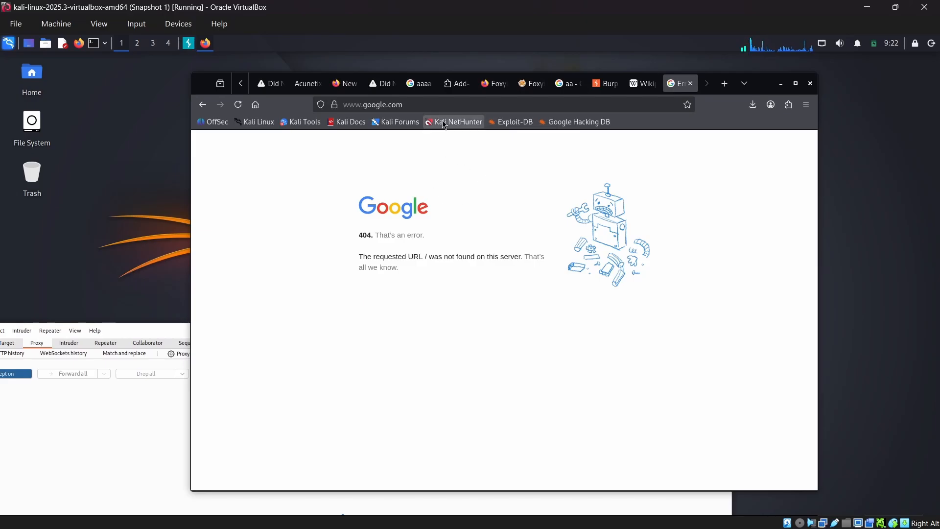
Open a new tab in Firefox and maximize the browser window
{"action": "left_click", "coordinate": [453, 105]}
{"action": "left_click", "coordinate": [725, 83]}
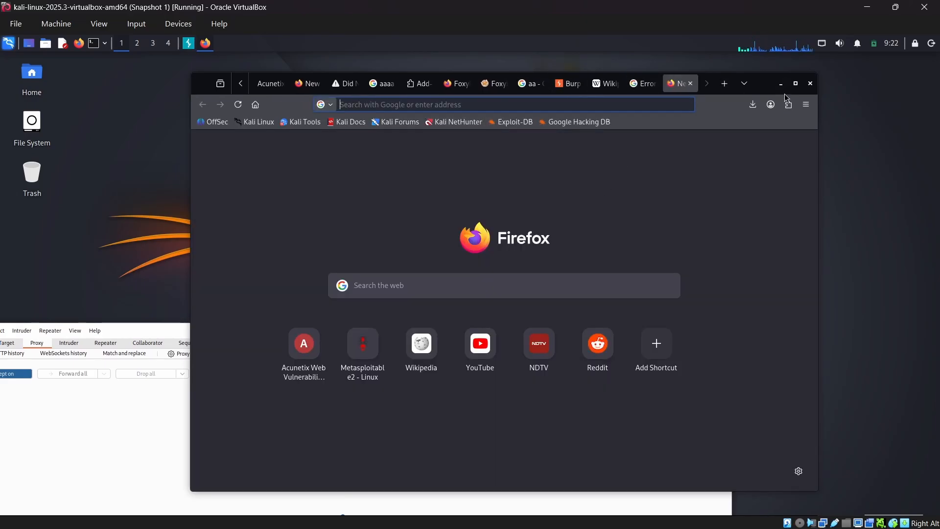
{"action": "left_click", "coordinate": [796, 84]}
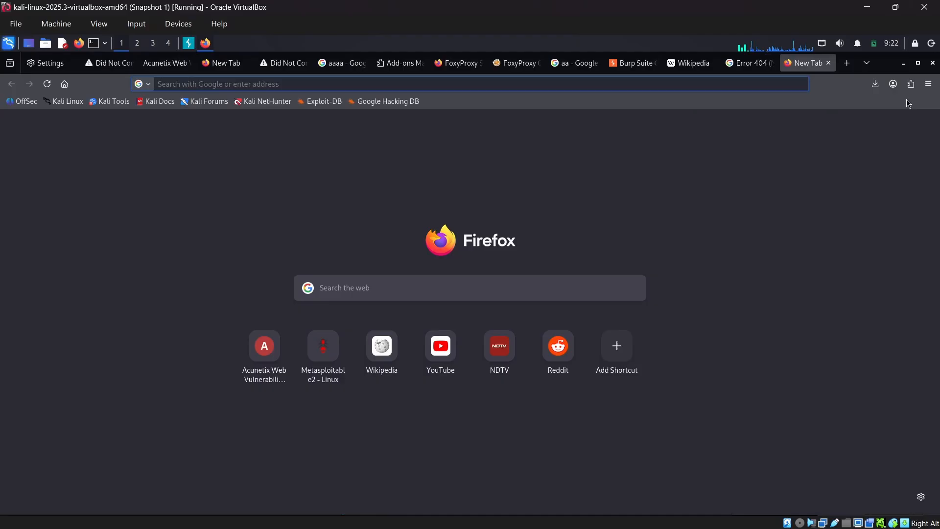
Open Firefox's settings and search them for "proxy"
{"action": "left_click", "coordinate": [929, 84]}
{"action": "left_click", "coordinate": [813, 359]}
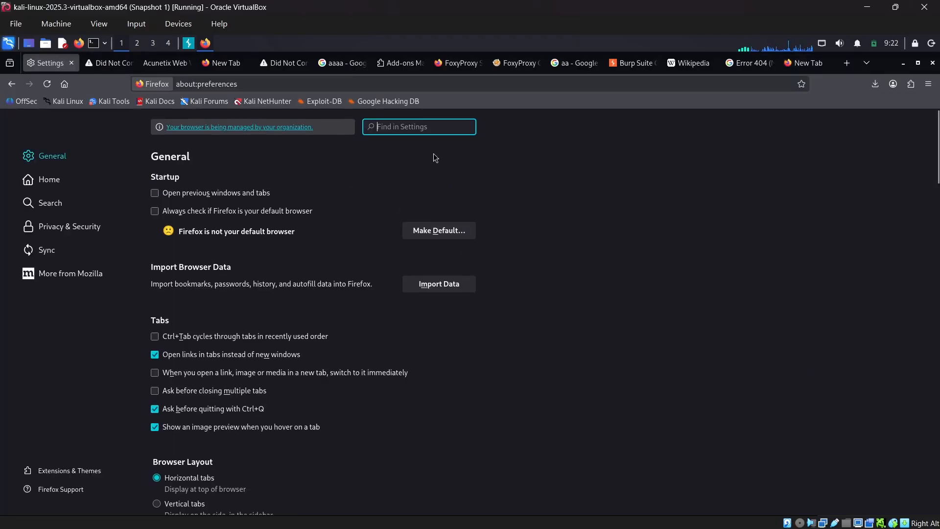
{"action": "type", "text": "pr"}
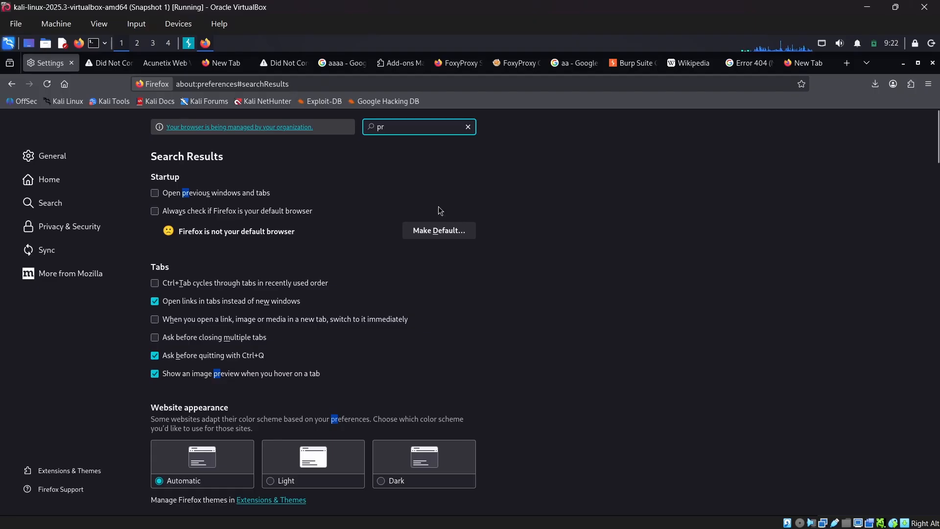
{"action": "type", "text": "ocy"}
{"action": "key", "text": "BackSpace"}
{"action": "key", "text": "BackSpace"}
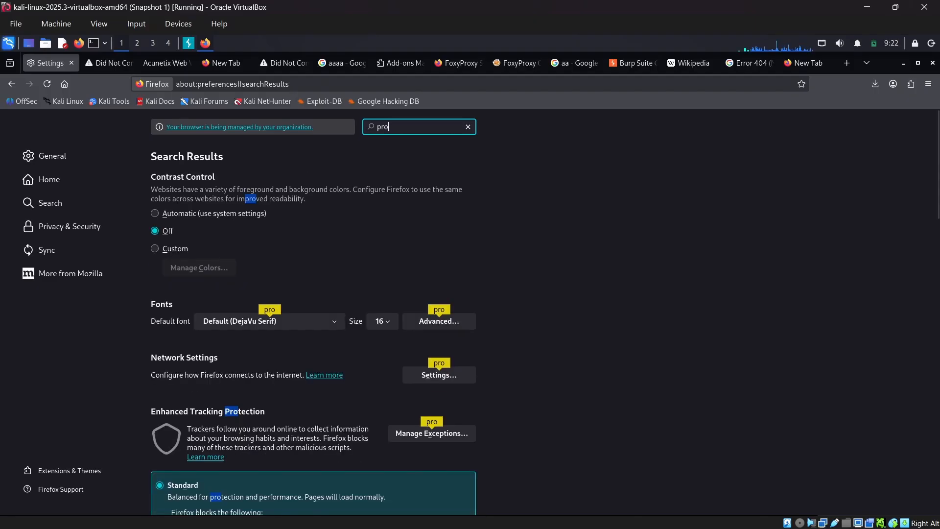
{"action": "type", "text": "xy"}
Review Firefox's proxy connection settings, minimizing the Burp Suite window in front, and close the dialog without changes
{"action": "left_click", "coordinate": [442, 196]}
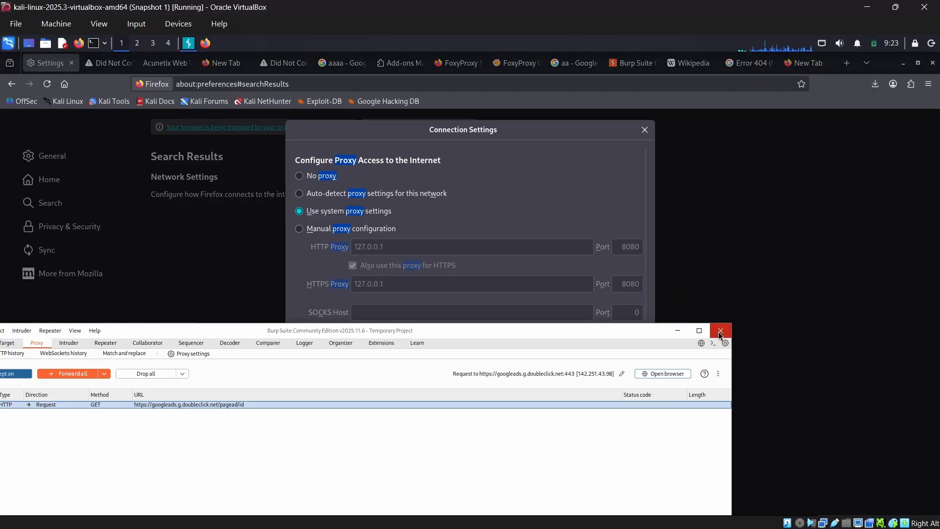
{"action": "left_click", "coordinate": [679, 329]}
{"action": "left_click", "coordinate": [644, 130]}
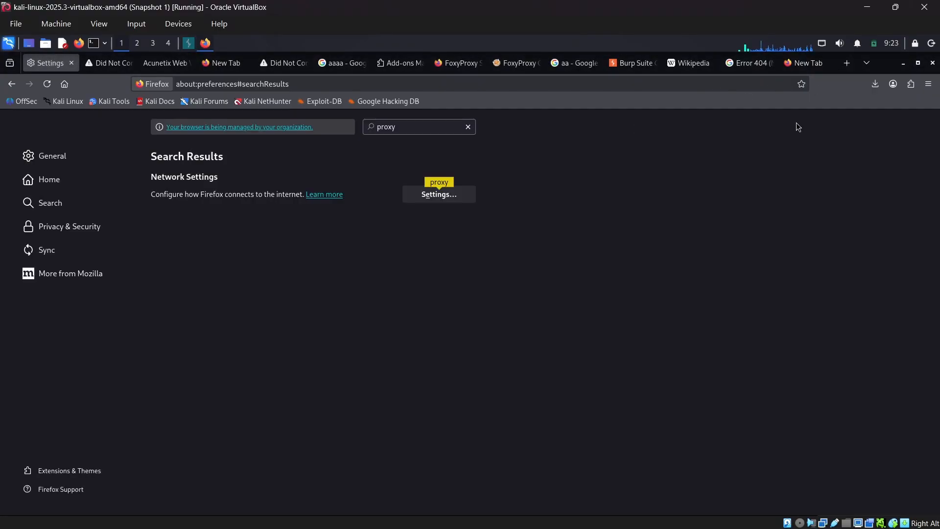
Select the burp proxy in FoxyProxy on the Google error page and reopen its proxy list to check the selection
{"action": "left_click", "coordinate": [745, 62]}
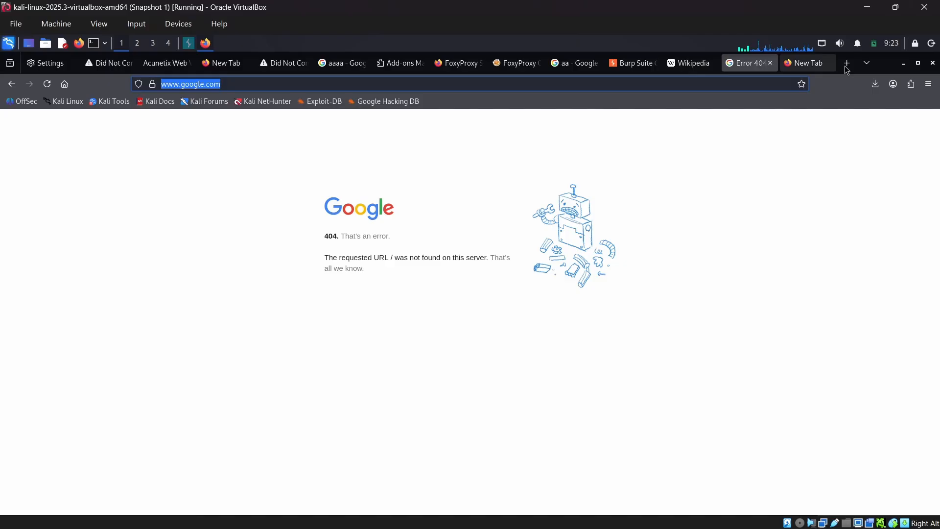
{"action": "left_click", "coordinate": [911, 84]}
{"action": "left_click", "coordinate": [798, 132]}
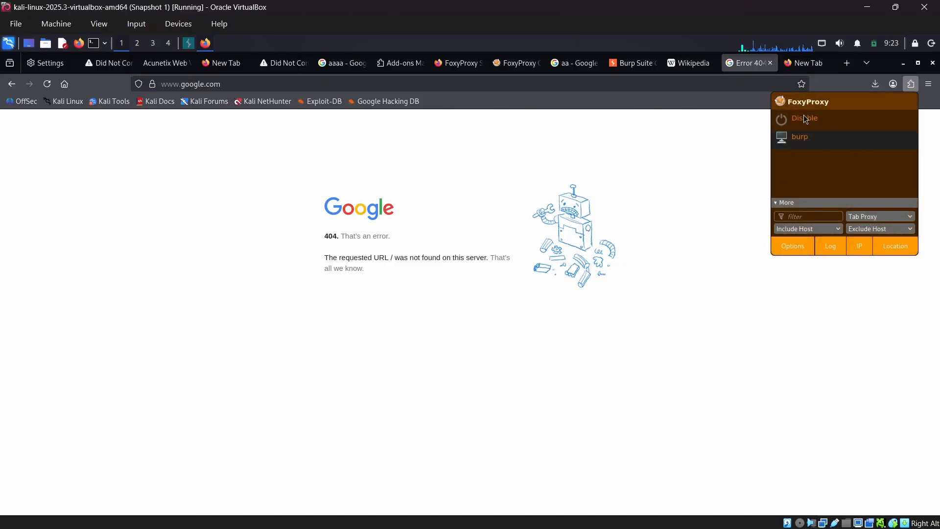
{"action": "left_click", "coordinate": [814, 138]}
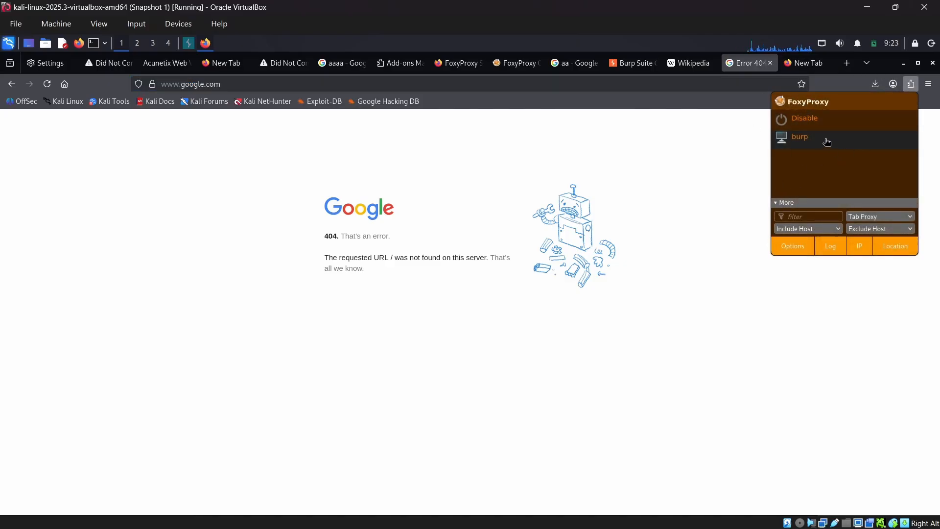
{"action": "left_click", "coordinate": [719, 168]}
{"action": "left_click", "coordinate": [911, 83]}
{"action": "left_click", "coordinate": [808, 132]}
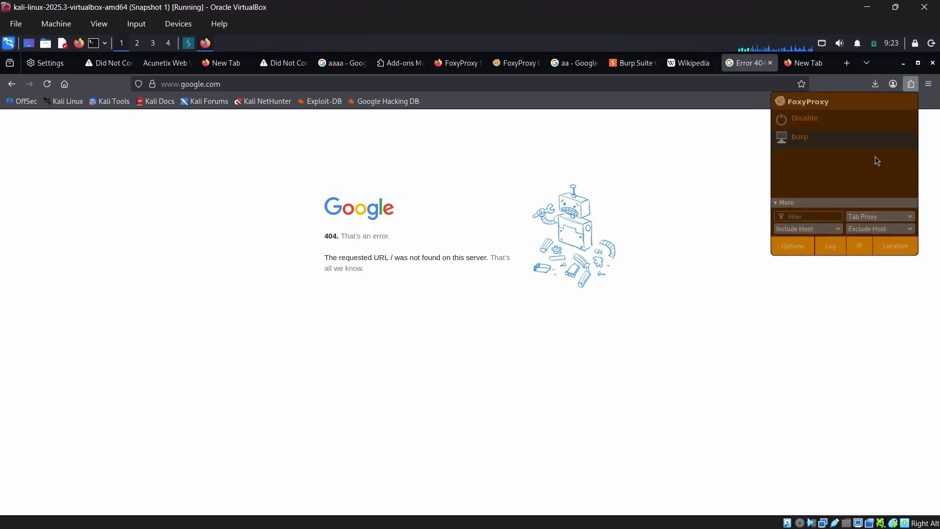
{"action": "left_click", "coordinate": [713, 143]}
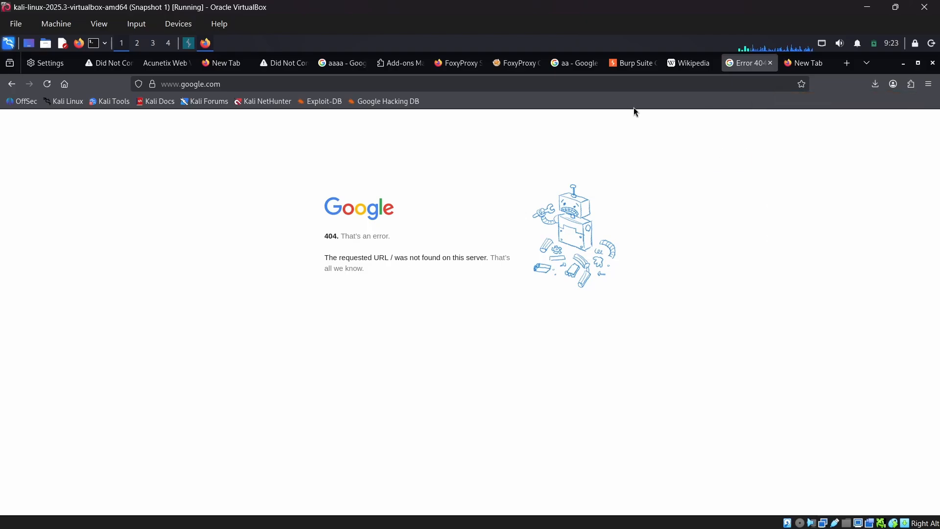
Search Google for "aaa" from the address bar and look through the results page
{"action": "left_click", "coordinate": [604, 86]}
{"action": "type", "text": "aaa"}
{"action": "key", "text": "Return"}
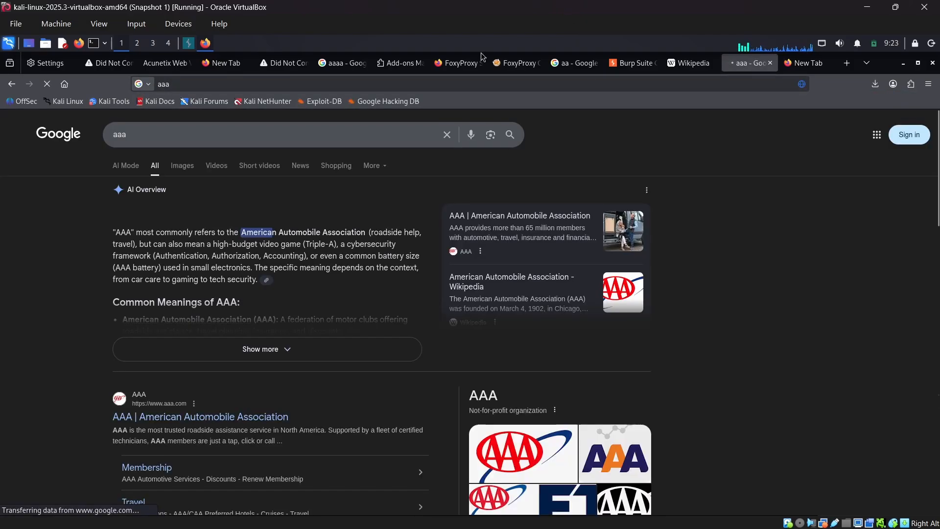
{"action": "scroll", "coordinate": [409, 284], "scroll_direction": "down", "scroll_amount": 15}
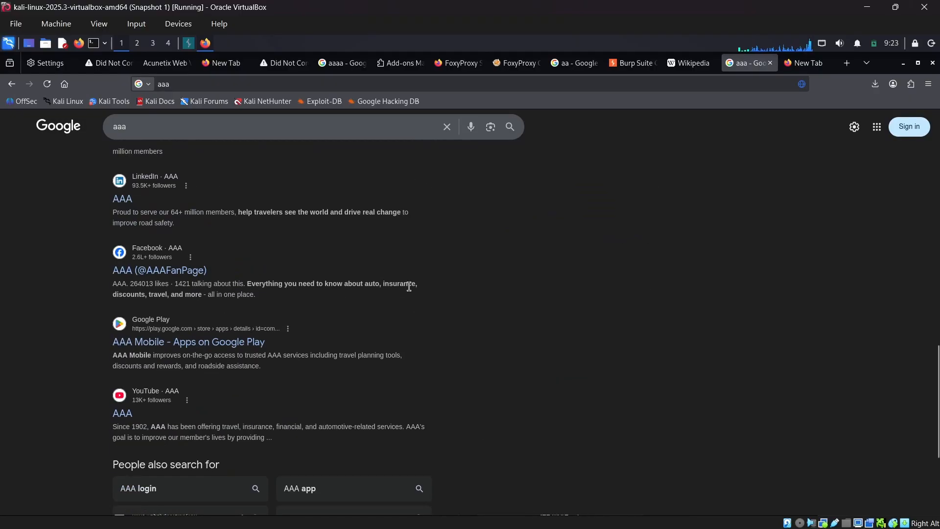
{"action": "left_click", "coordinate": [153, 126]}
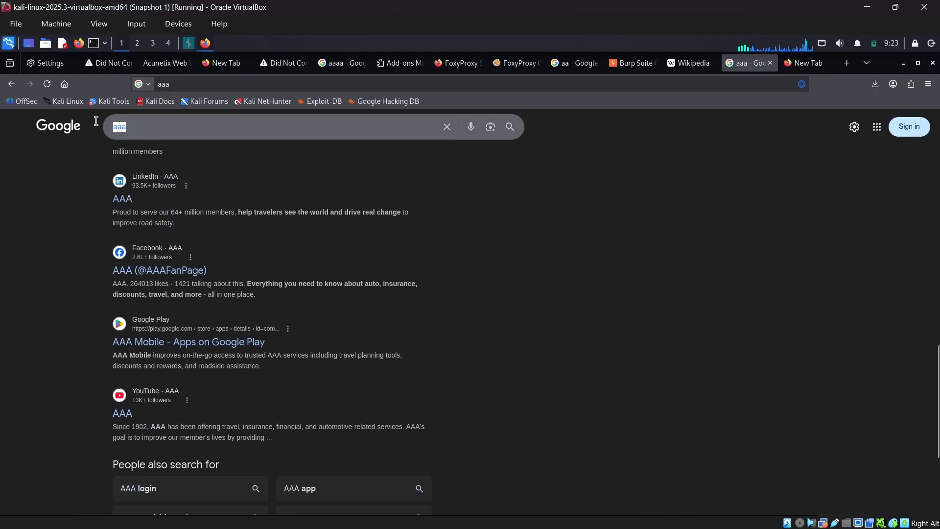
{"action": "left_click", "coordinate": [789, 142]}
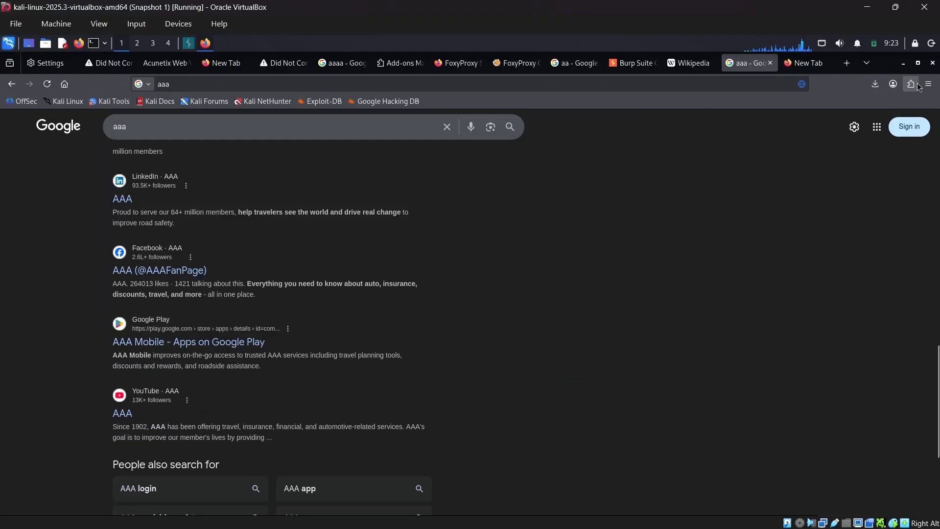
Switch to Burp Suite, move its window up into full view and forward all held requests
{"action": "left_click", "coordinate": [188, 43]}
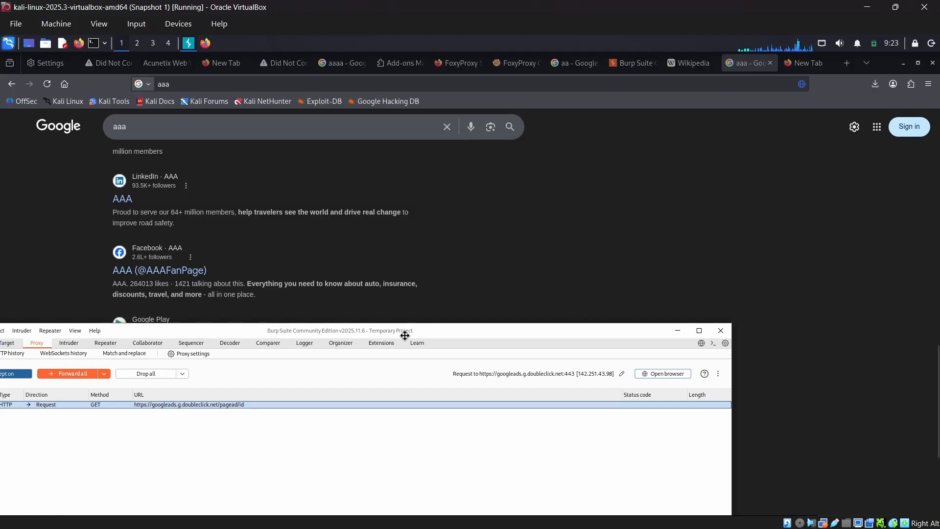
{"action": "left_click_drag", "start_coordinate": [405, 331], "coordinate": [582, 125]}
{"action": "left_click", "coordinate": [251, 165]}
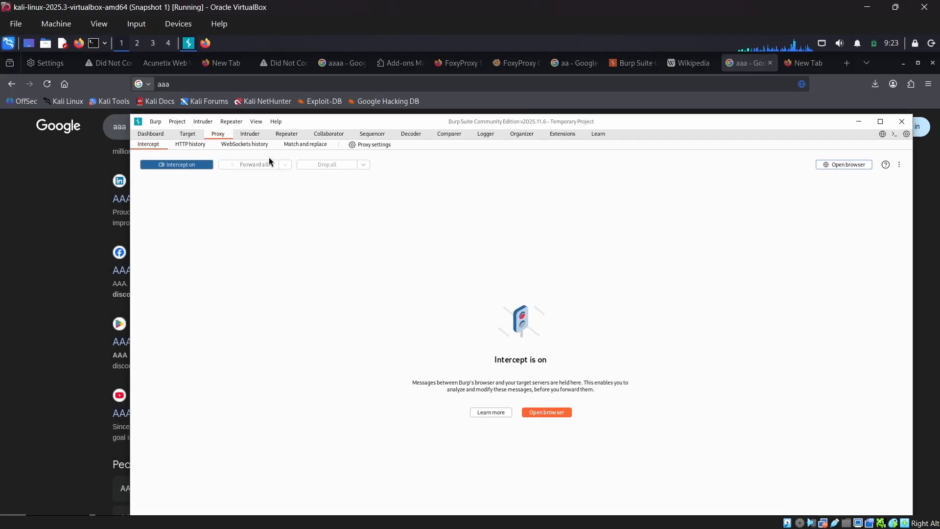
{"action": "left_click_drag", "start_coordinate": [500, 125], "coordinate": [458, 97]}
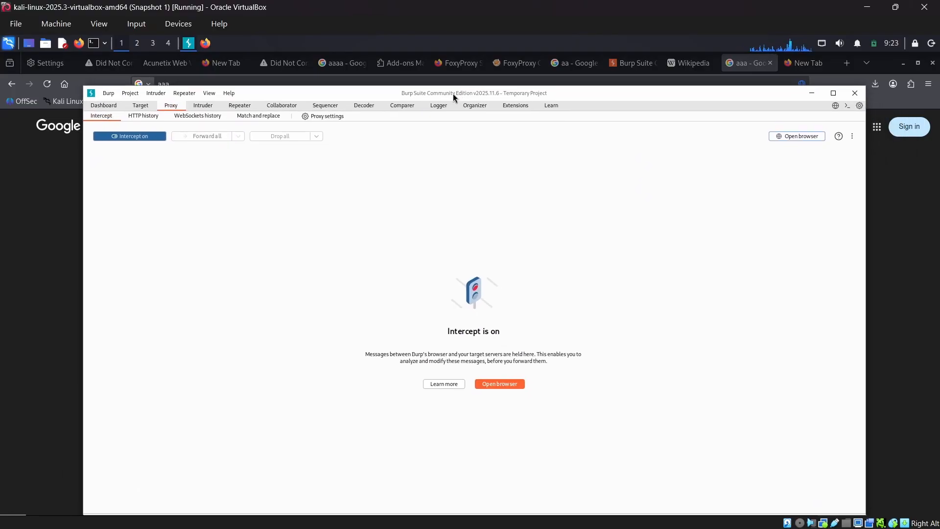
View the target site map and the proxy's HTTP history of captured requests
{"action": "left_click", "coordinate": [137, 106]}
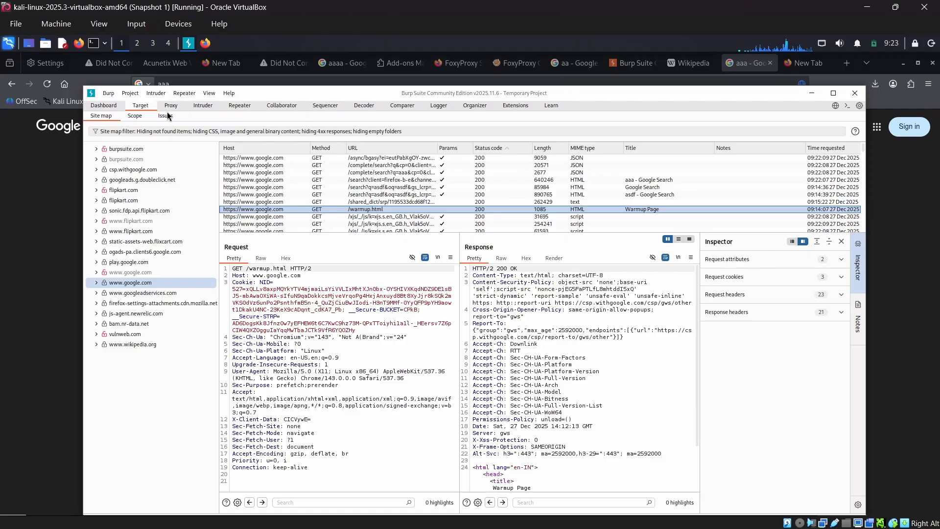
{"action": "left_click", "coordinate": [171, 106]}
{"action": "left_click", "coordinate": [144, 116]}
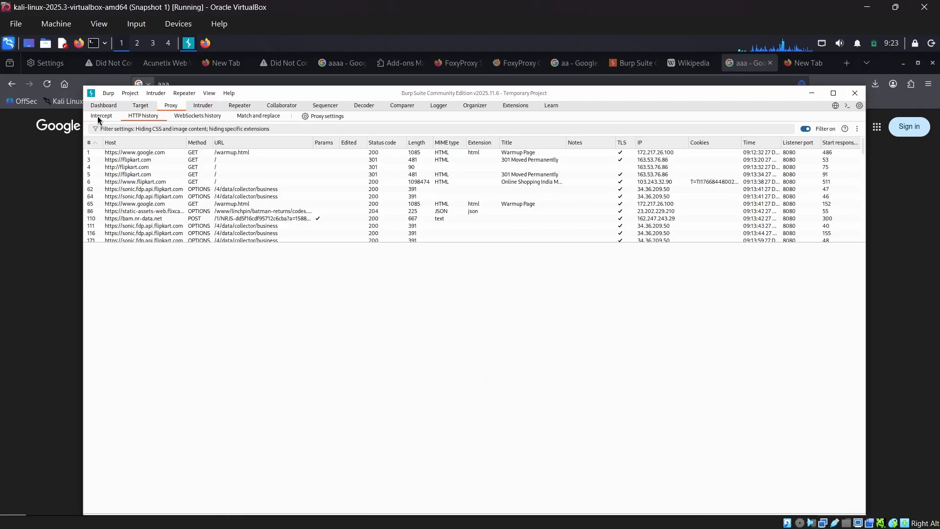